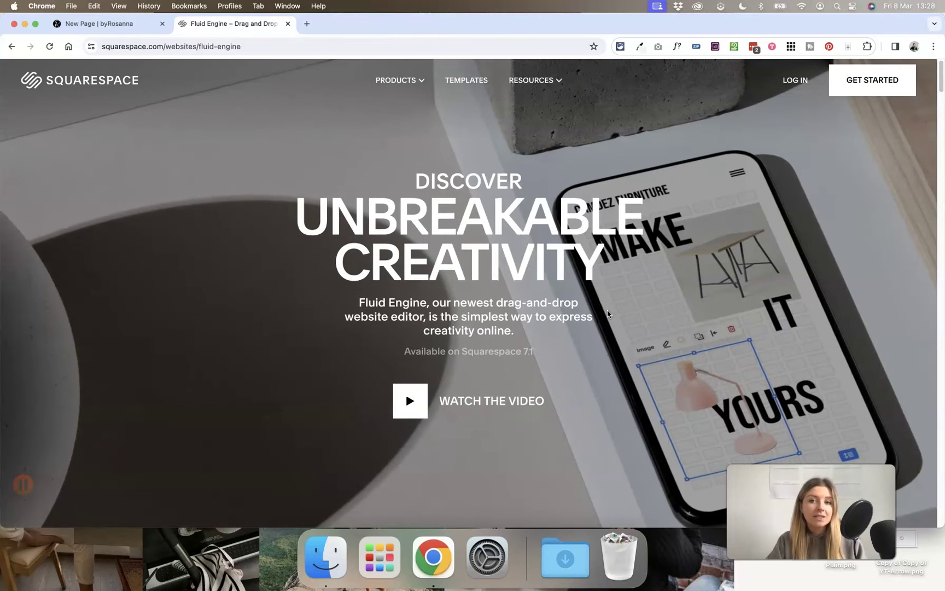
Step: Scroll the Fluid Engine showcase down to 'Limitless Customization', then return to the New Page tab
{"action": "scroll", "coordinate": [607, 314], "scroll_direction": "down", "scroll_amount": 5}
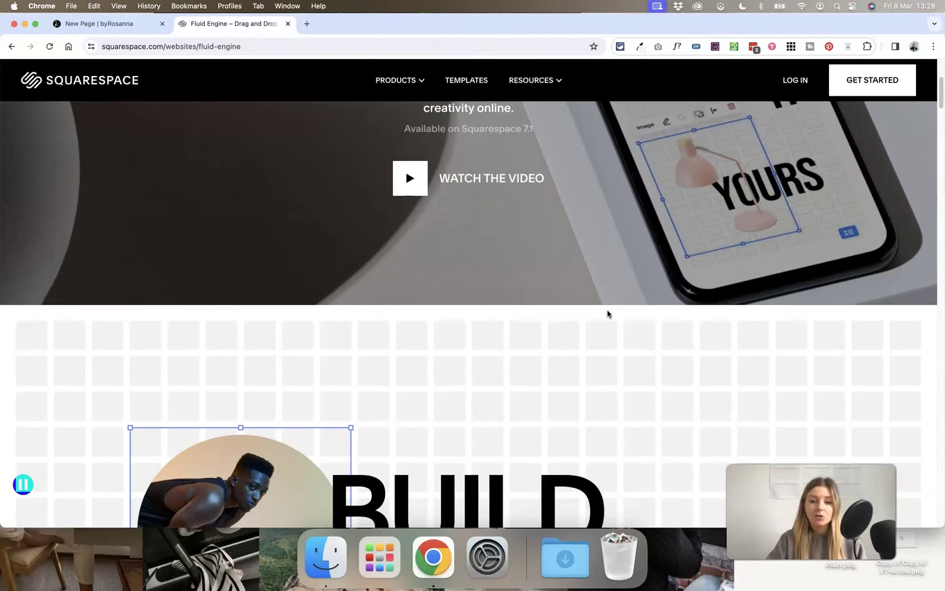
{"action": "scroll", "coordinate": [607, 309], "scroll_direction": "down", "scroll_amount": 5}
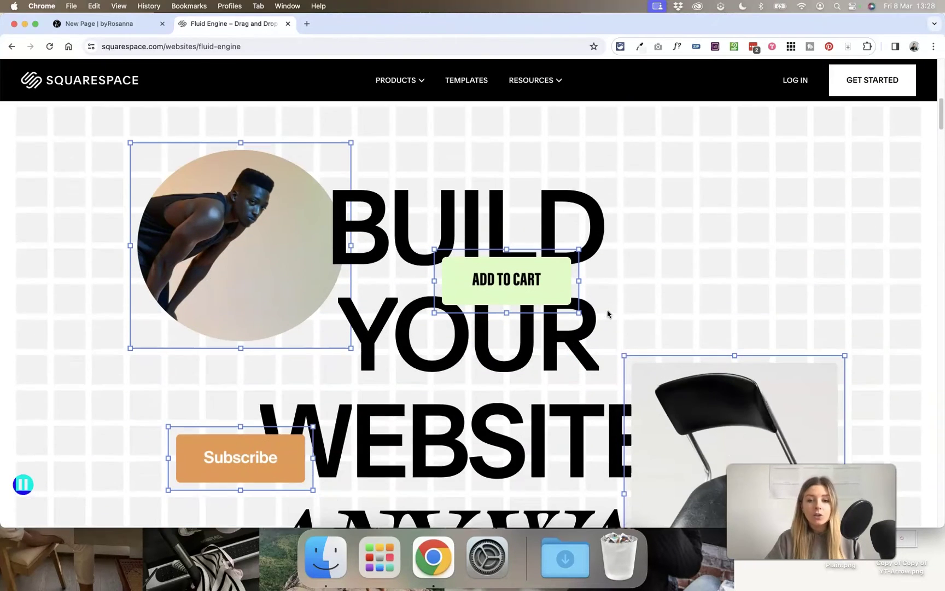
{"action": "scroll", "coordinate": [615, 301], "scroll_direction": "down", "scroll_amount": 6}
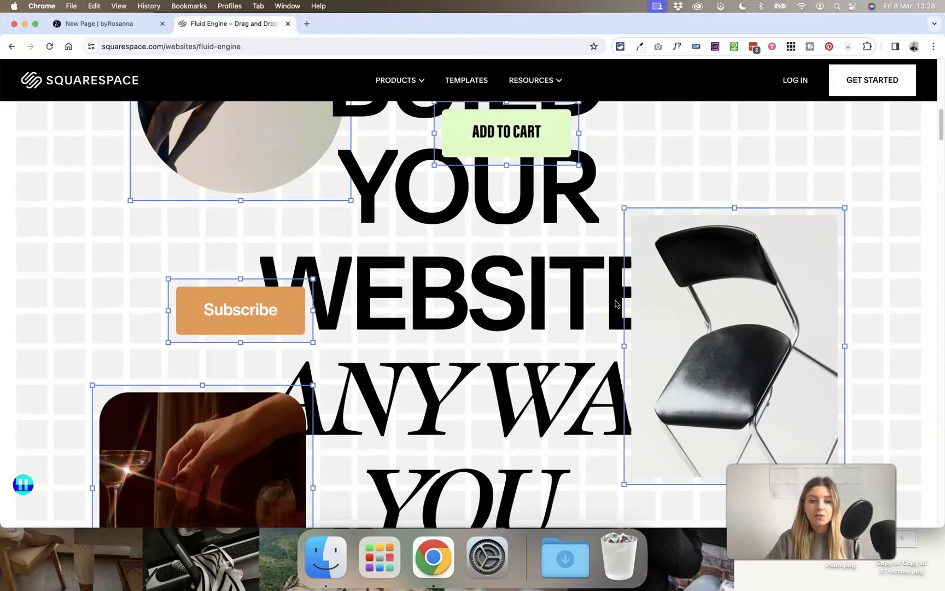
{"action": "scroll", "coordinate": [617, 302], "scroll_direction": "down", "scroll_amount": 6}
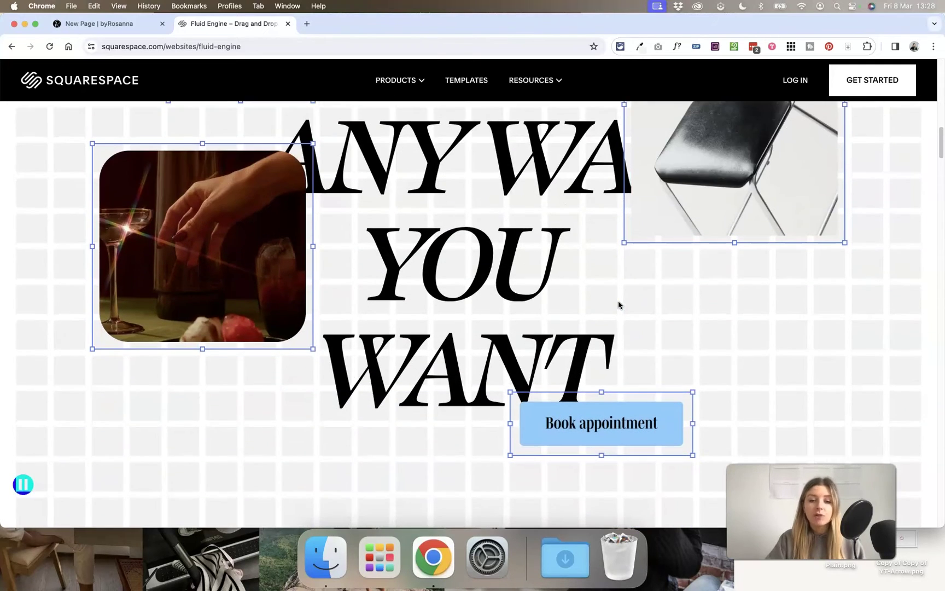
{"action": "scroll", "coordinate": [618, 305], "scroll_direction": "down", "scroll_amount": 4}
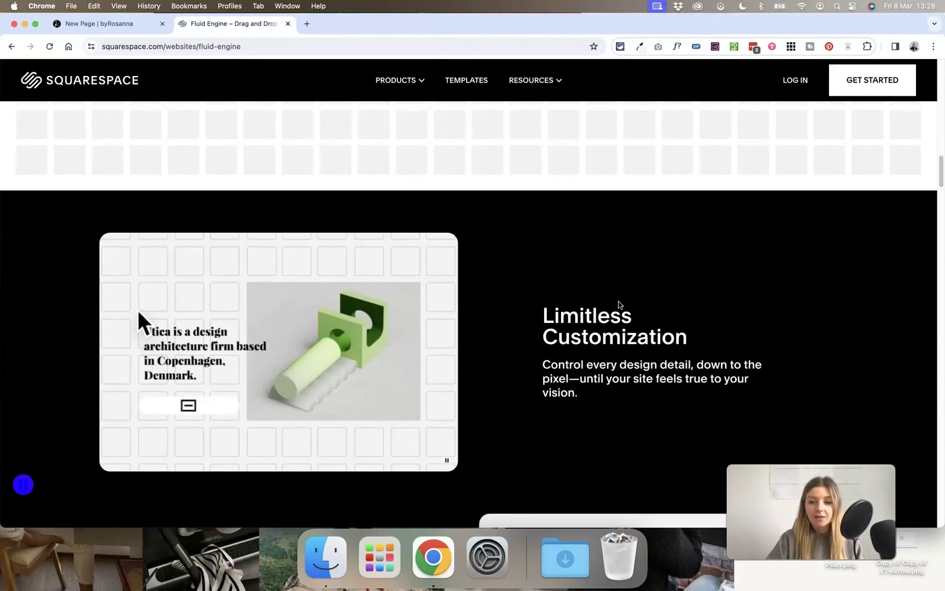
{"action": "key", "text": "ctrl+shift+Tab"}
{"action": "left_click", "coordinate": [480, 301]}
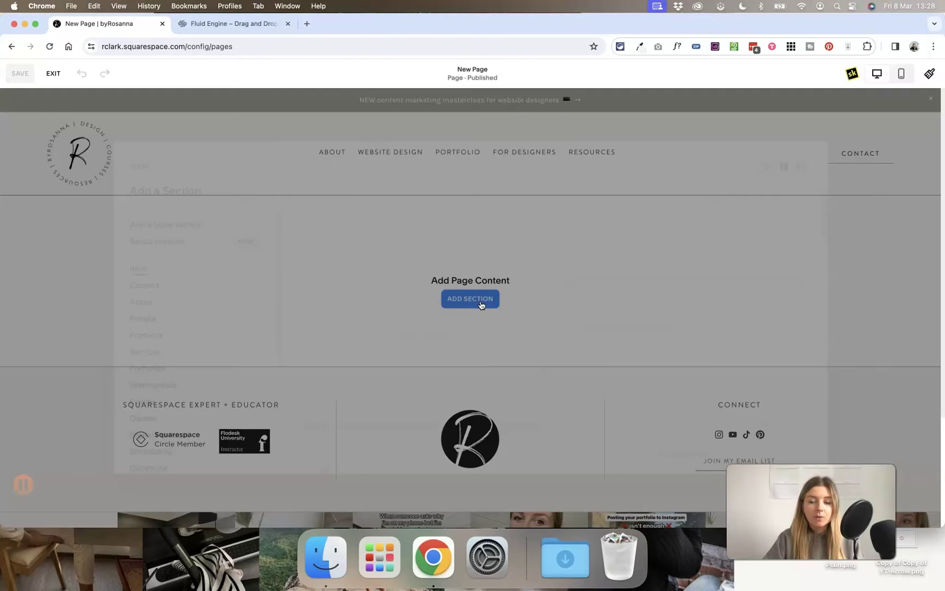
Step: Preview the People and About section layouts, then insert a blank section instead
{"action": "scroll", "coordinate": [502, 313], "scroll_direction": "down", "scroll_amount": 7}
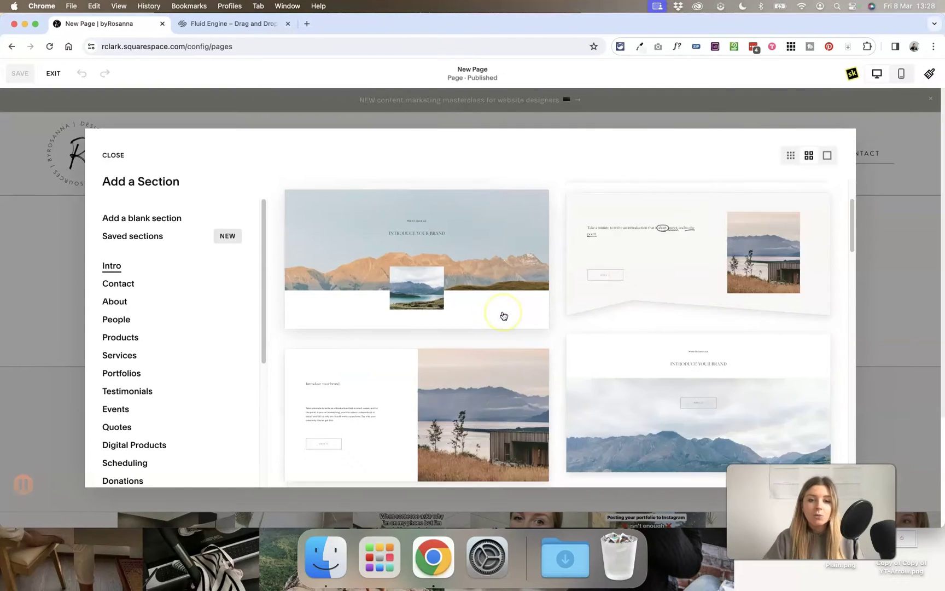
{"action": "scroll", "coordinate": [502, 315], "scroll_direction": "down", "scroll_amount": 3}
{"action": "scroll", "coordinate": [502, 315], "scroll_direction": "up", "scroll_amount": 2}
{"action": "left_click", "coordinate": [137, 323]}
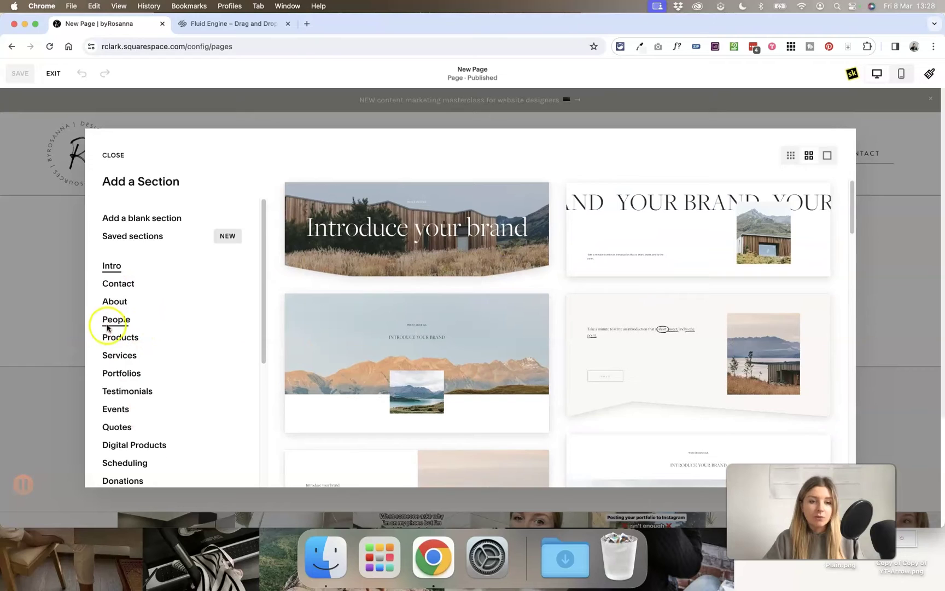
{"action": "left_click", "coordinate": [116, 307]}
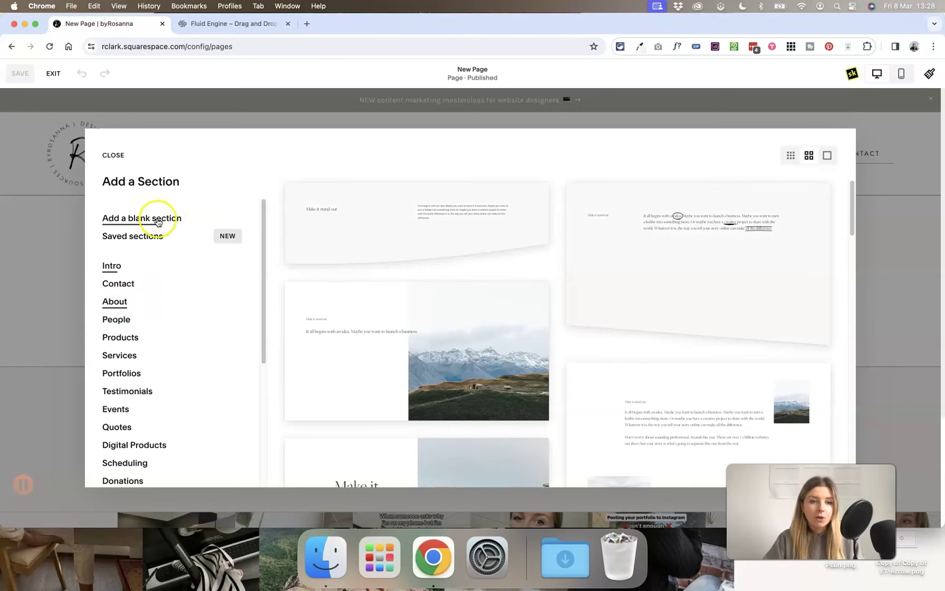
{"action": "left_click", "coordinate": [160, 221]}
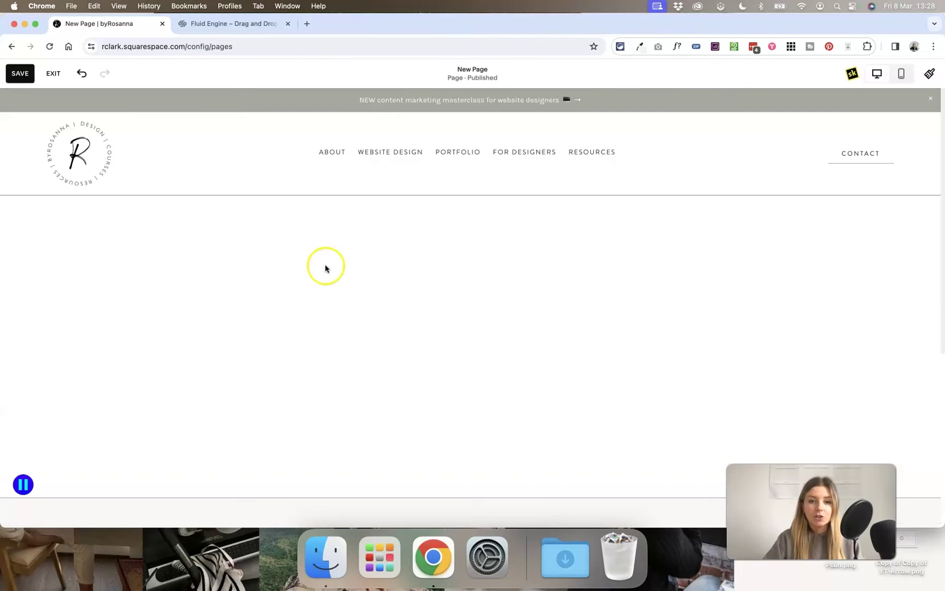
Step: Add an Image block from Add Block and drag it to the right side of the section
{"action": "left_click", "coordinate": [53, 218]}
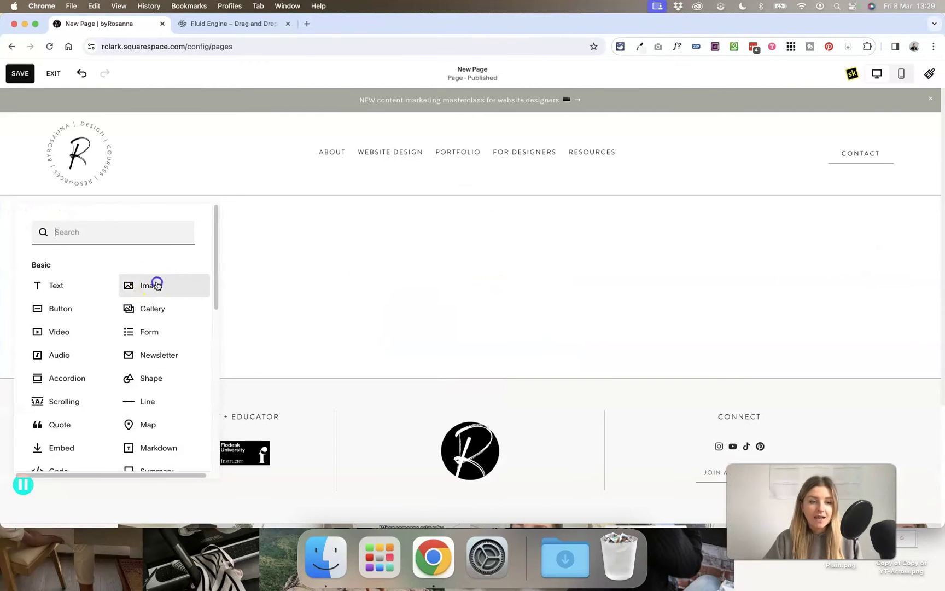
{"action": "left_click", "coordinate": [156, 283]}
{"action": "left_click_drag", "start_coordinate": [257, 274], "coordinate": [555, 283]}
{"action": "left_click", "coordinate": [318, 321]}
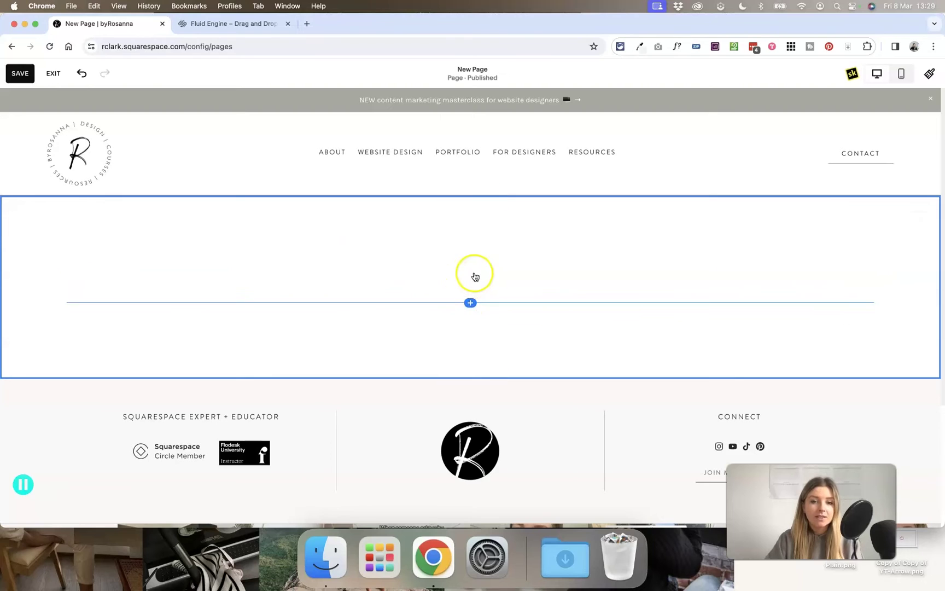
Step: Insert a second Image block at an insert point, reposition it, and check the empty text block
{"action": "left_click", "coordinate": [472, 271]}
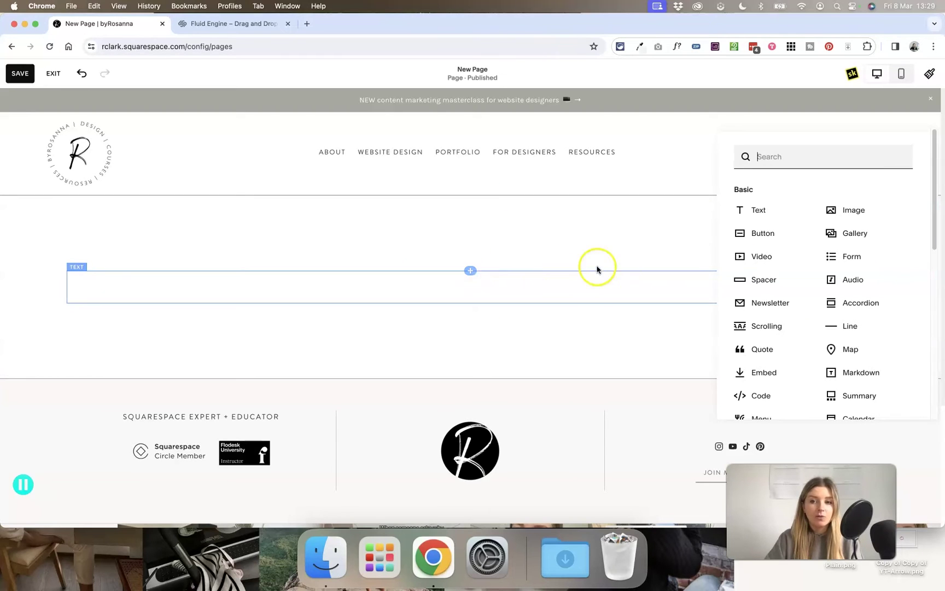
{"action": "left_click", "coordinate": [845, 217]}
{"action": "left_click_drag", "start_coordinate": [426, 285], "coordinate": [322, 236]}
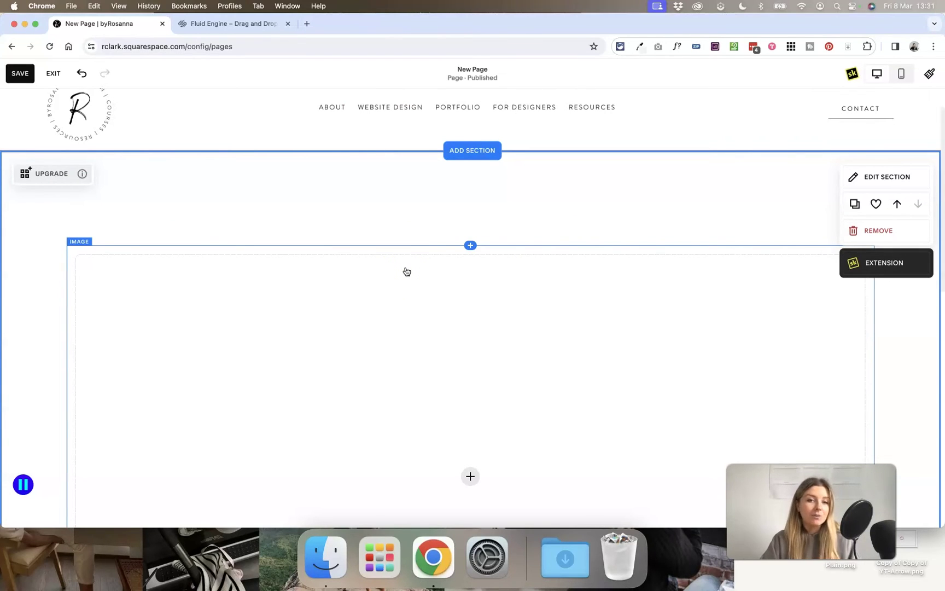
{"action": "left_click", "coordinate": [396, 226]}
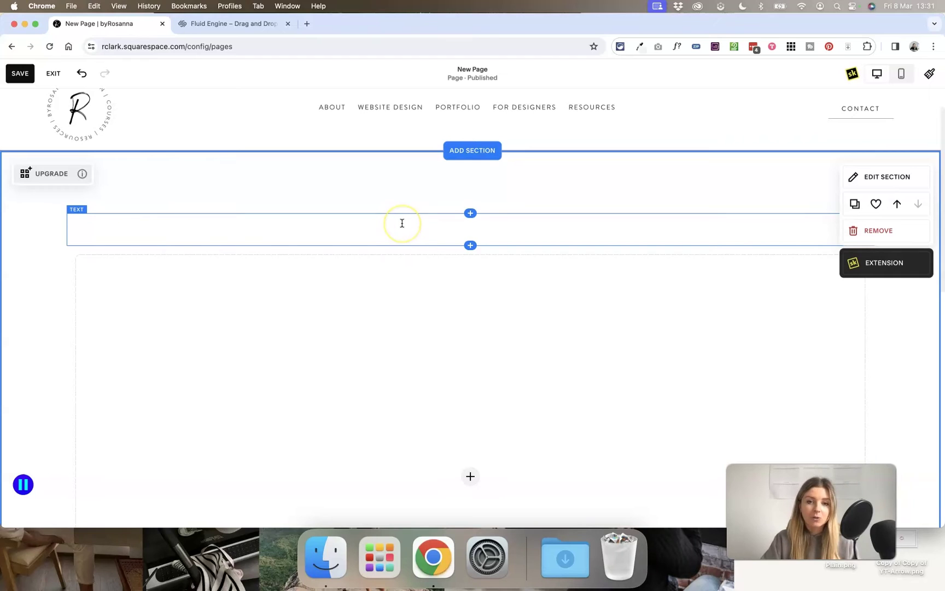
{"action": "left_click", "coordinate": [403, 200]}
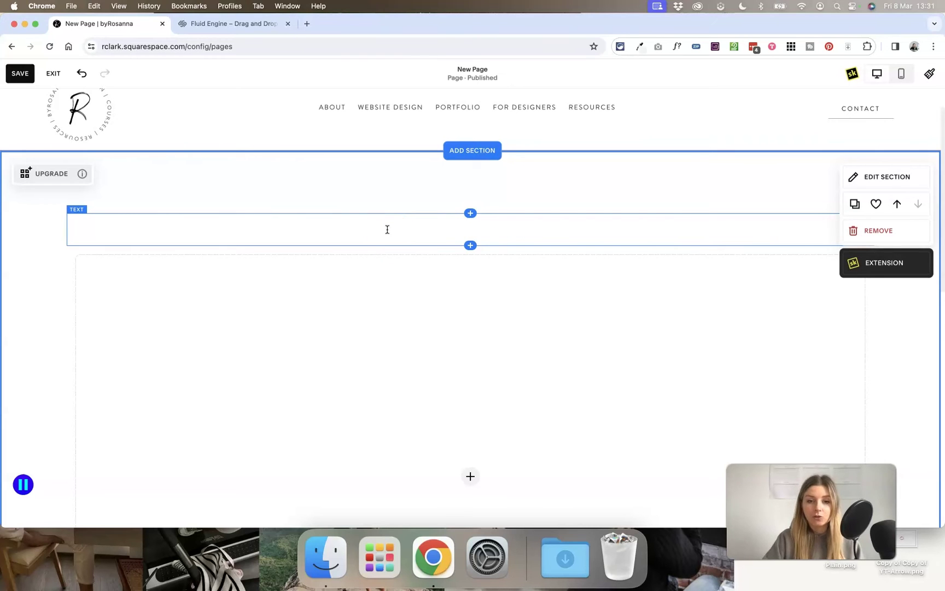
{"action": "scroll", "coordinate": [372, 268], "scroll_direction": "down", "scroll_amount": 2}
{"action": "scroll", "coordinate": [542, 276], "scroll_direction": "up", "scroll_amount": 3}
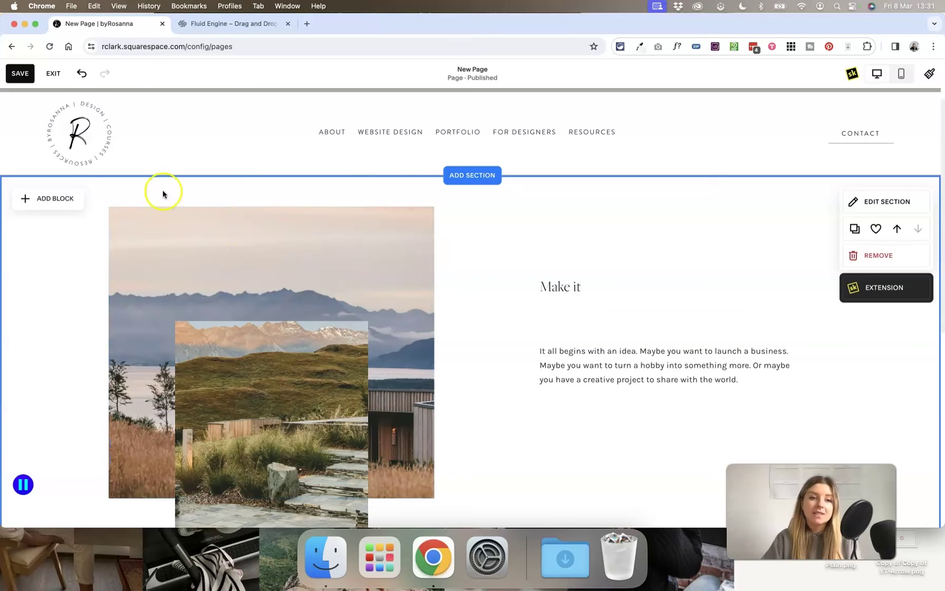
{"action": "left_click", "coordinate": [463, 179]}
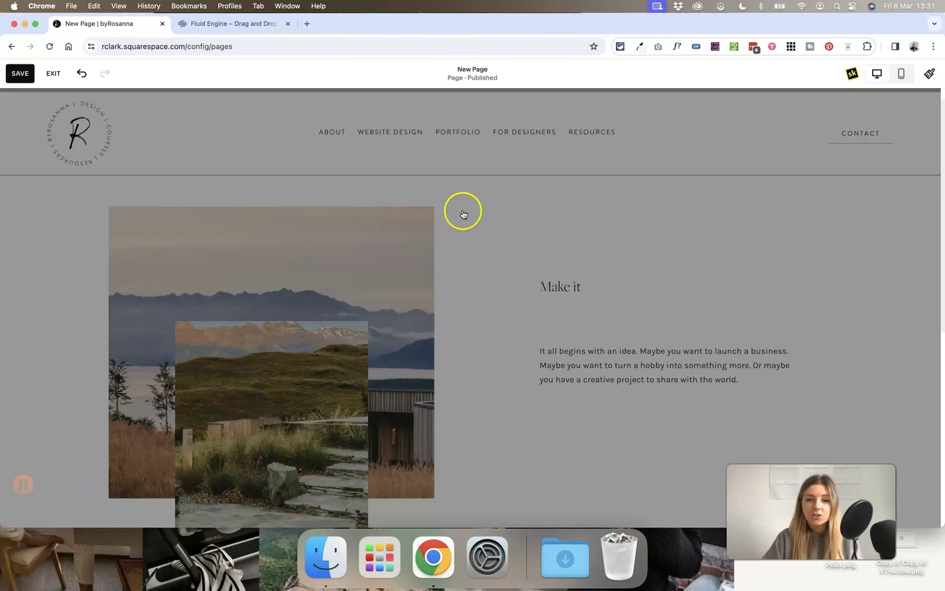
{"action": "scroll", "coordinate": [144, 295], "scroll_direction": "down", "scroll_amount": 3}
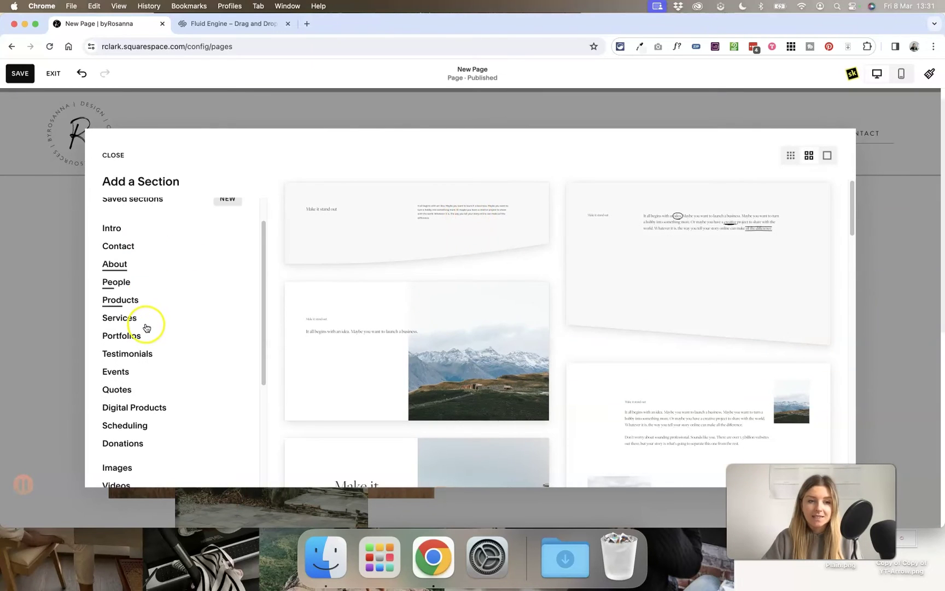
{"action": "left_click", "coordinate": [116, 308]}
{"action": "left_click", "coordinate": [117, 273]}
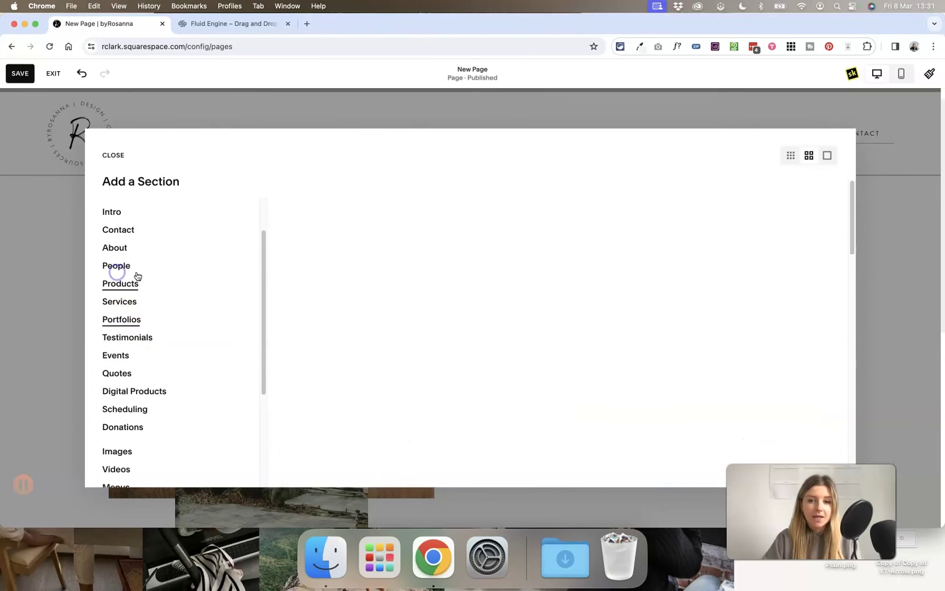
{"action": "scroll", "coordinate": [143, 229], "scroll_direction": "up", "scroll_amount": 2}
{"action": "left_click", "coordinate": [53, 226]}
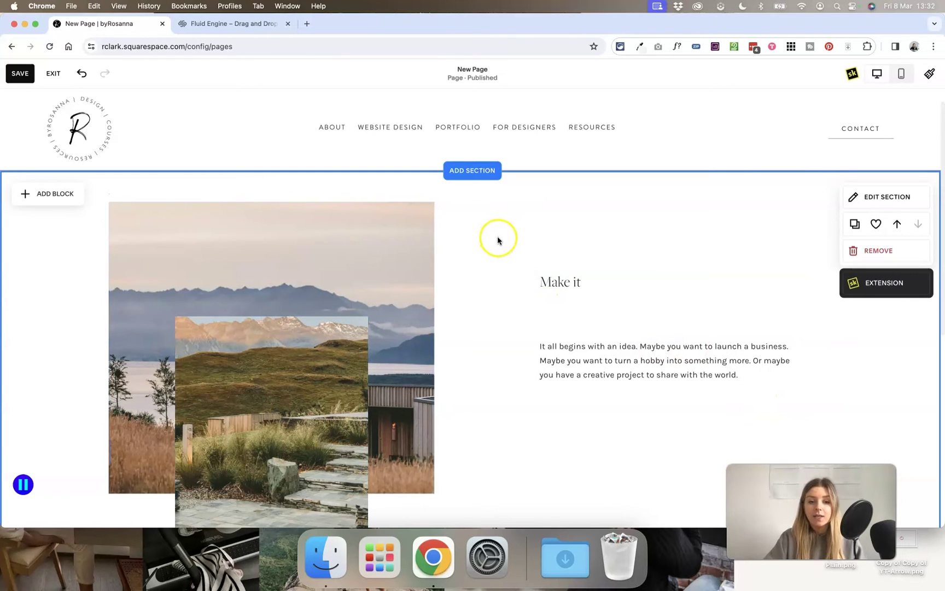
Step: Add a Products > New Collection section below the overlapping-images section
{"action": "scroll", "coordinate": [491, 216], "scroll_direction": "up", "scroll_amount": 1}
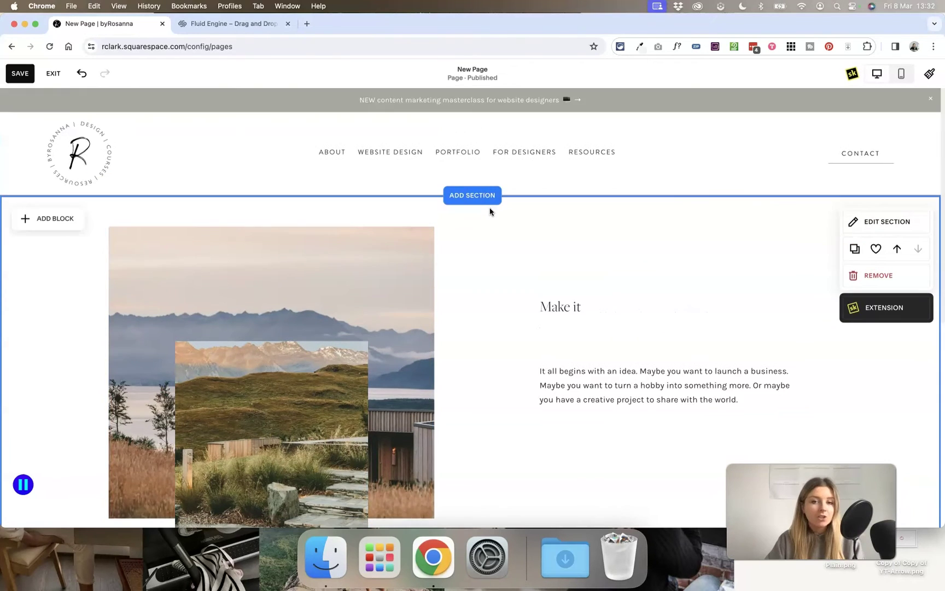
{"action": "scroll", "coordinate": [489, 211], "scroll_direction": "down", "scroll_amount": 4}
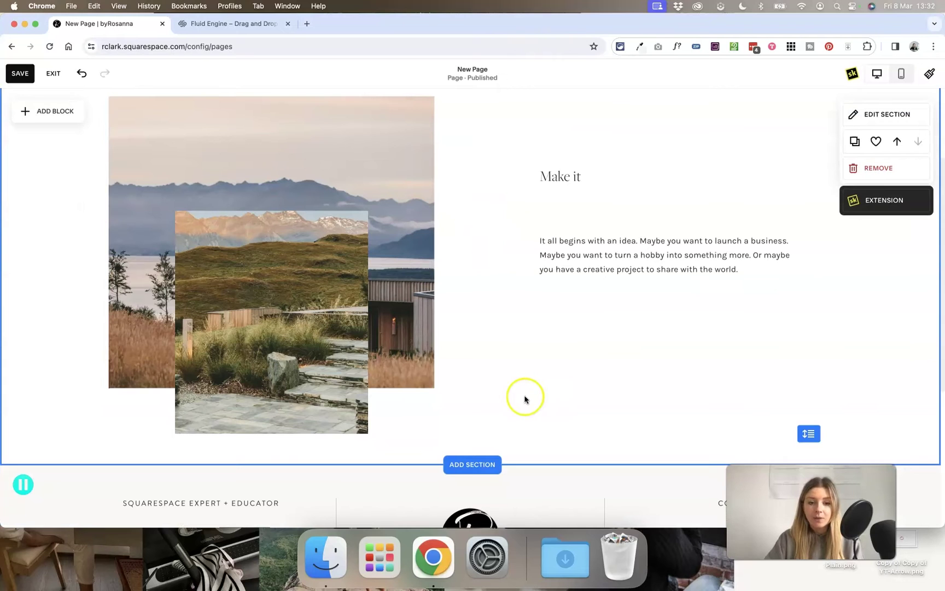
{"action": "scroll", "coordinate": [474, 449], "scroll_direction": "up", "scroll_amount": 2}
{"action": "scroll", "coordinate": [471, 437], "scroll_direction": "down", "scroll_amount": 5}
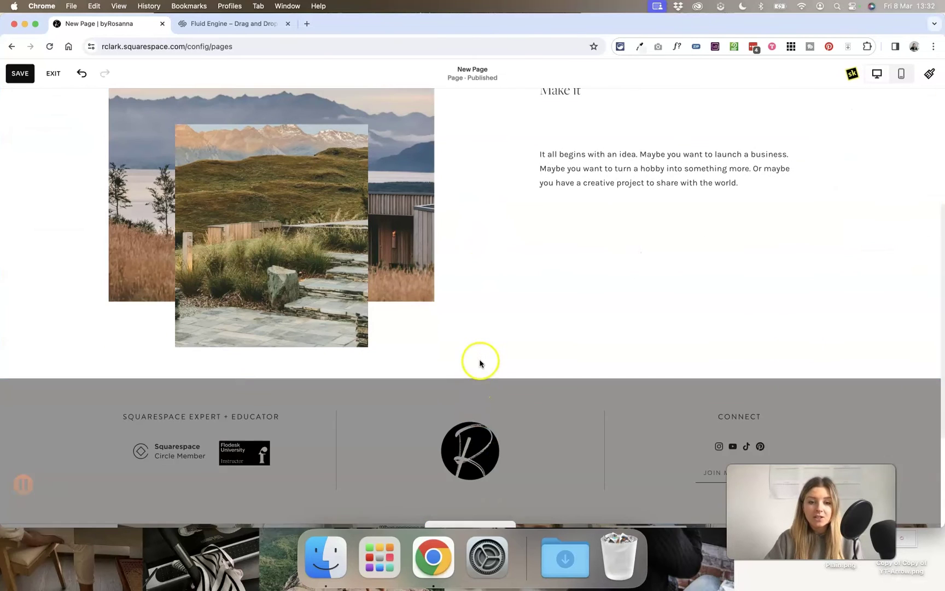
{"action": "left_click", "coordinate": [474, 377]}
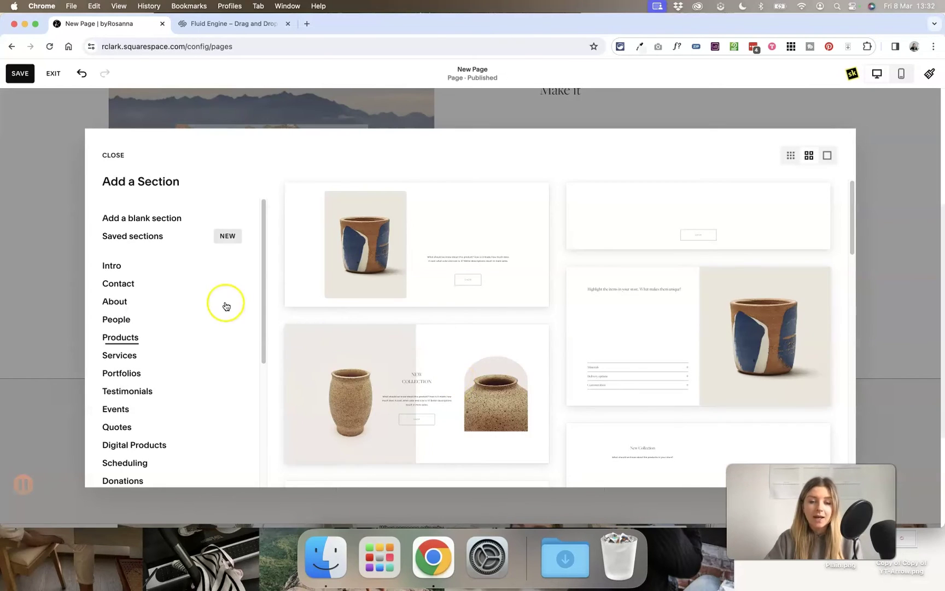
{"action": "left_click", "coordinate": [381, 386]}
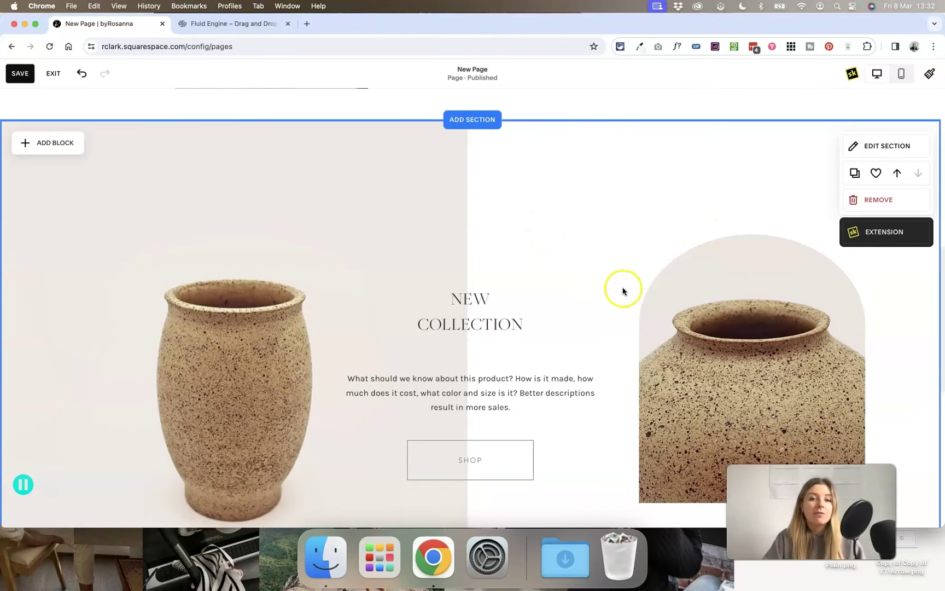
Step: Duplicate the New Collection section, move the copy up, then remove that duplicate
{"action": "left_click", "coordinate": [853, 174]}
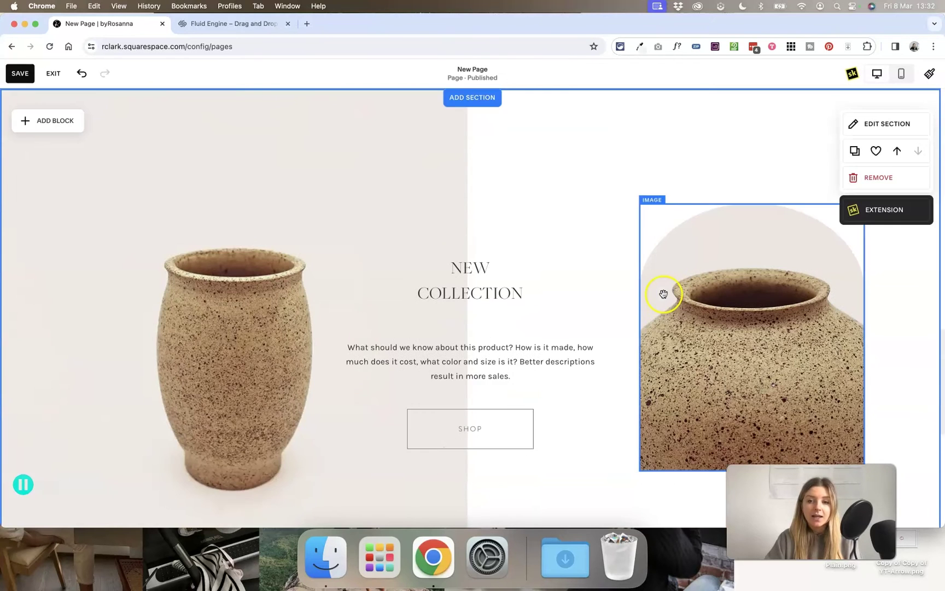
{"action": "left_click", "coordinate": [900, 145]}
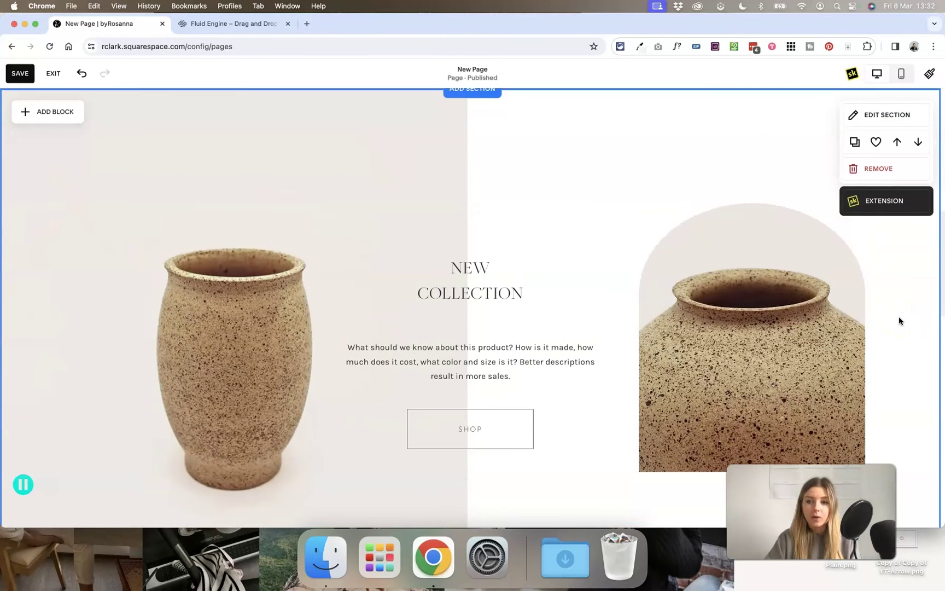
{"action": "left_click", "coordinate": [874, 167]}
{"action": "left_click", "coordinate": [534, 319]}
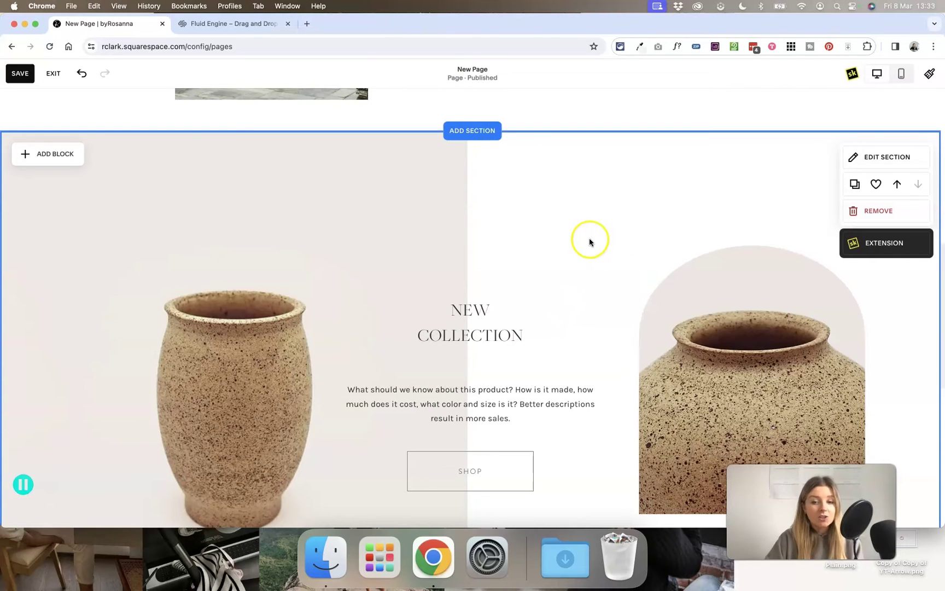
{"action": "scroll", "coordinate": [606, 236], "scroll_direction": "up", "scroll_amount": 10}
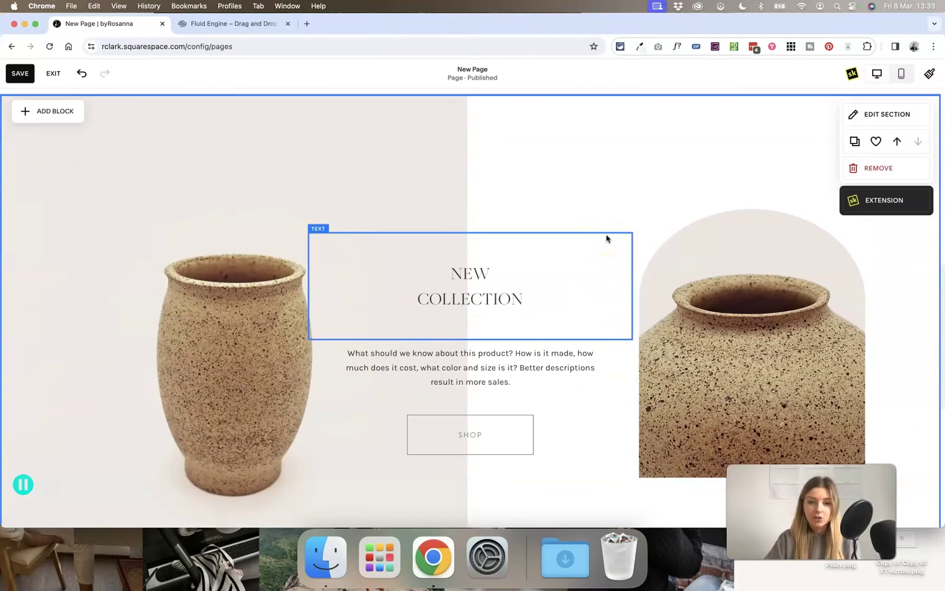
{"action": "scroll", "coordinate": [606, 234], "scroll_direction": "up", "scroll_amount": 1}
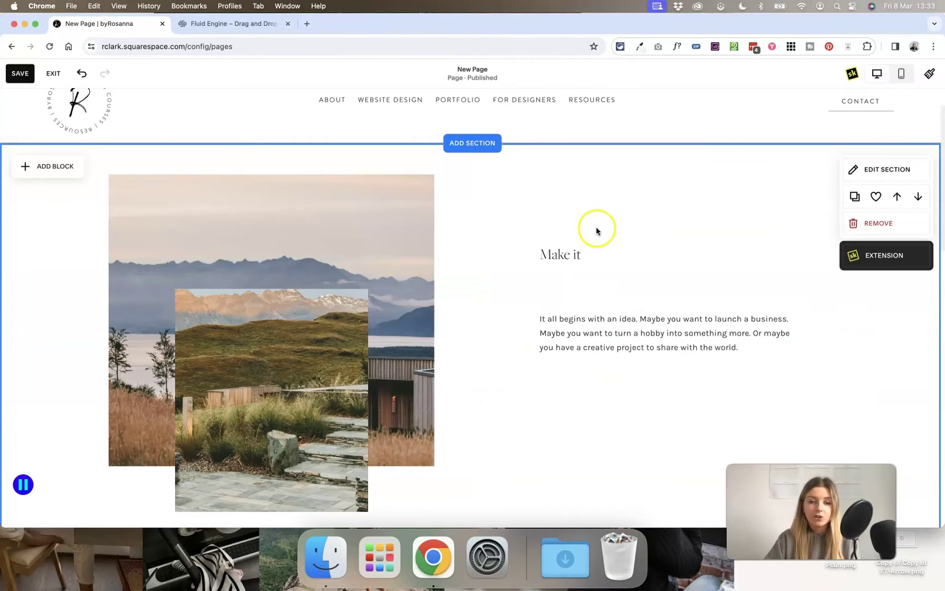
Step: Review the section's Colors, Background and Format settings in Edit Section
{"action": "left_click", "coordinate": [860, 169]}
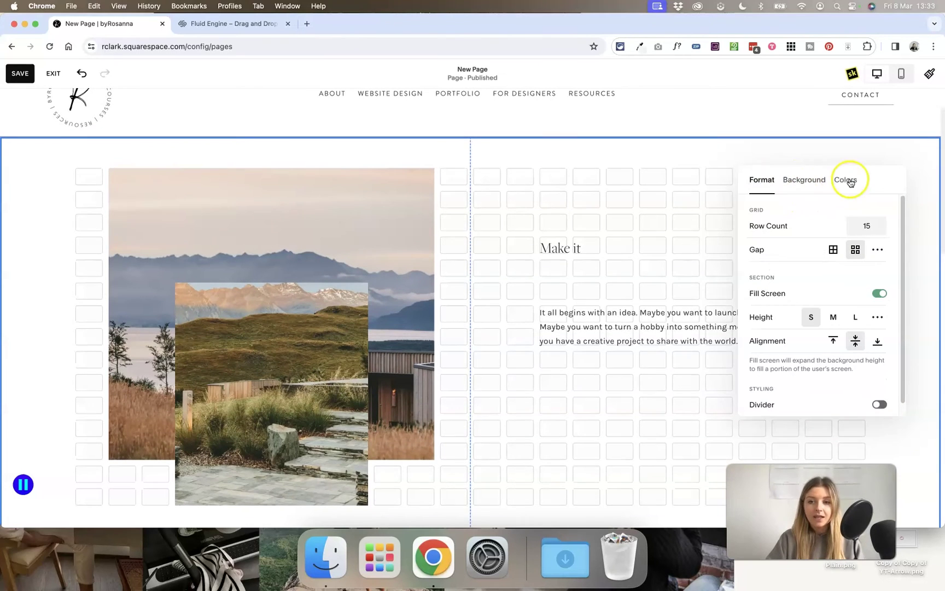
{"action": "left_click", "coordinate": [846, 180]}
{"action": "left_click", "coordinate": [806, 184]}
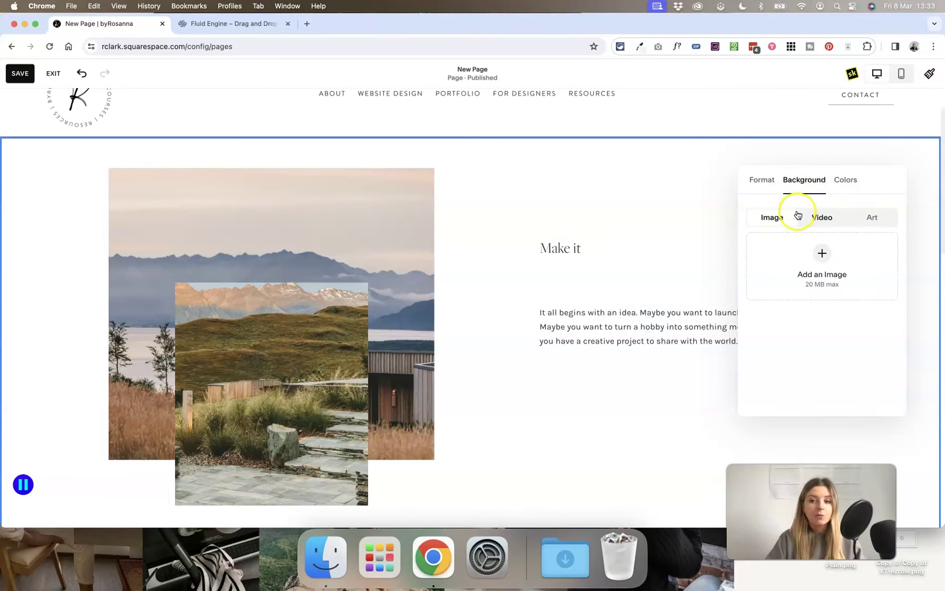
{"action": "left_click", "coordinate": [760, 185]}
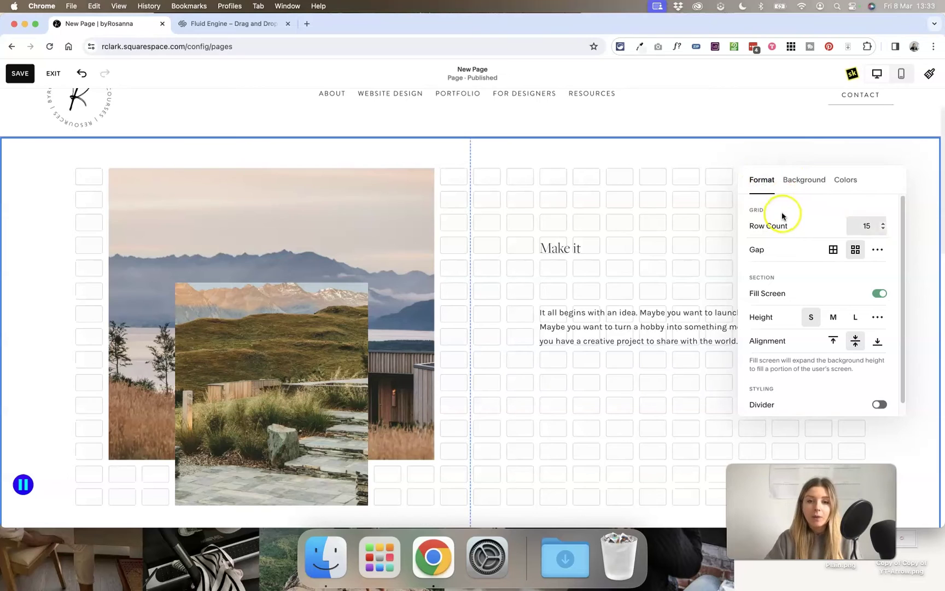
{"action": "scroll", "coordinate": [654, 229], "scroll_direction": "down", "scroll_amount": 1}
{"action": "scroll", "coordinate": [654, 229], "scroll_direction": "up", "scroll_amount": 1}
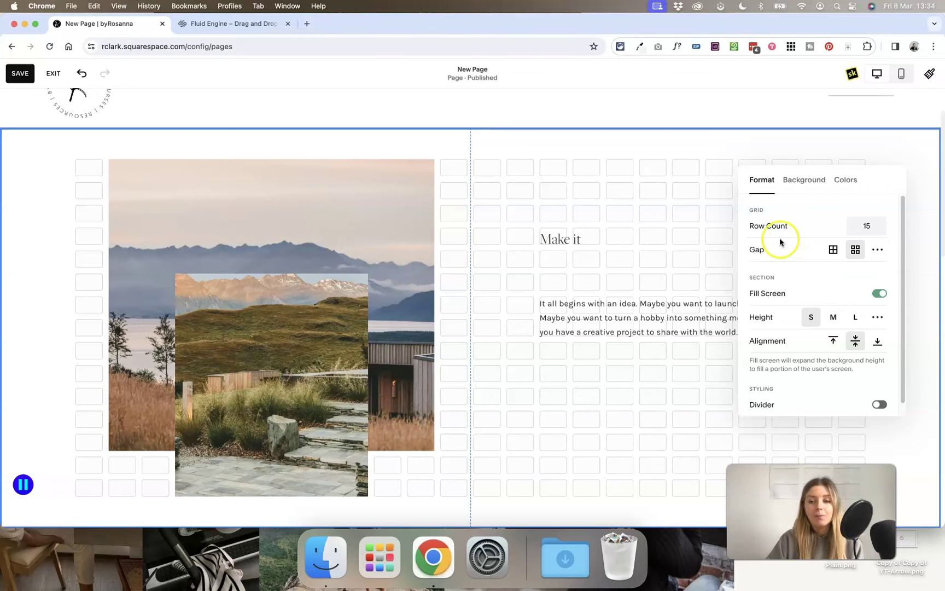
{"action": "scroll", "coordinate": [508, 180], "scroll_direction": "down", "scroll_amount": 1}
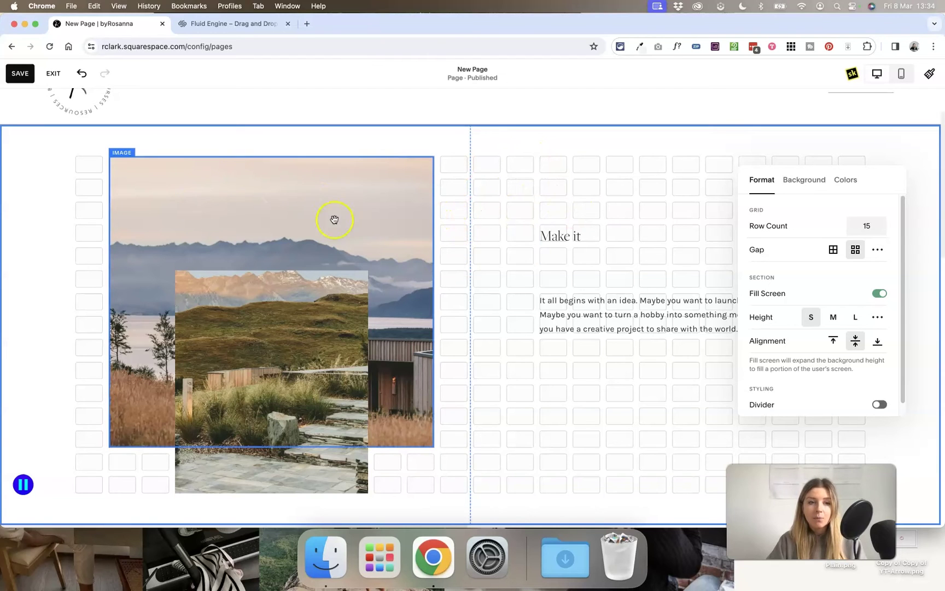
Step: Try widening the large landscape image, leave it unchanged, and deselect it
{"action": "left_click", "coordinate": [378, 228]}
{"action": "mouse_move", "coordinate": [435, 301]}
{"action": "left_mouse_down"}
{"action": "mouse_move", "coordinate": [475, 303]}
{"action": "mouse_move", "coordinate": [444, 306]}
{"action": "left_mouse_up"}
{"action": "left_click", "coordinate": [477, 313]}
{"action": "scroll", "coordinate": [476, 330], "scroll_direction": "down", "scroll_amount": 1}
Step: Reveal the 'Make it' section grid and open its Format settings: 15 rows, Fill Screen, small height
{"action": "scroll", "coordinate": [477, 330], "scroll_direction": "up", "scroll_amount": 1}
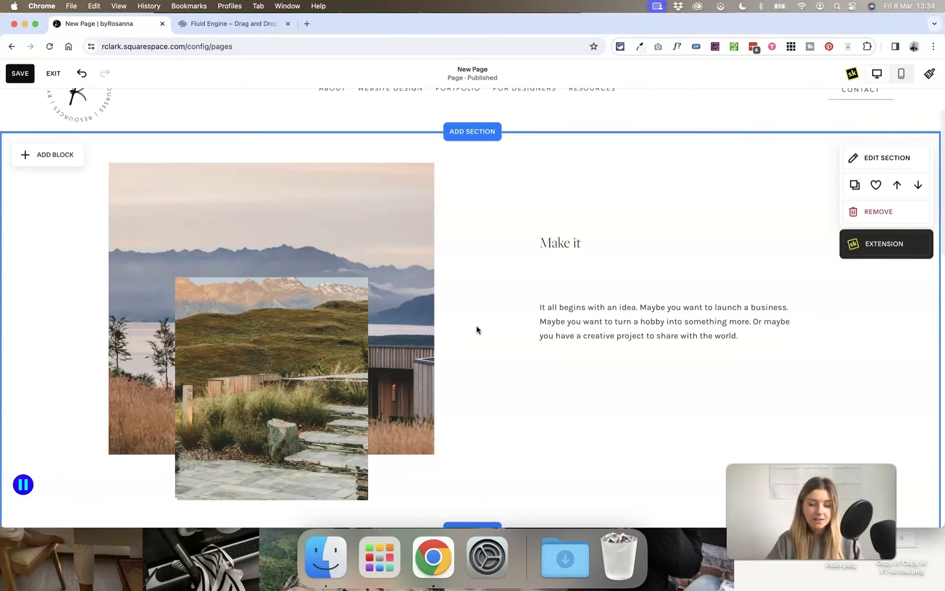
{"action": "left_click", "coordinate": [476, 330]}
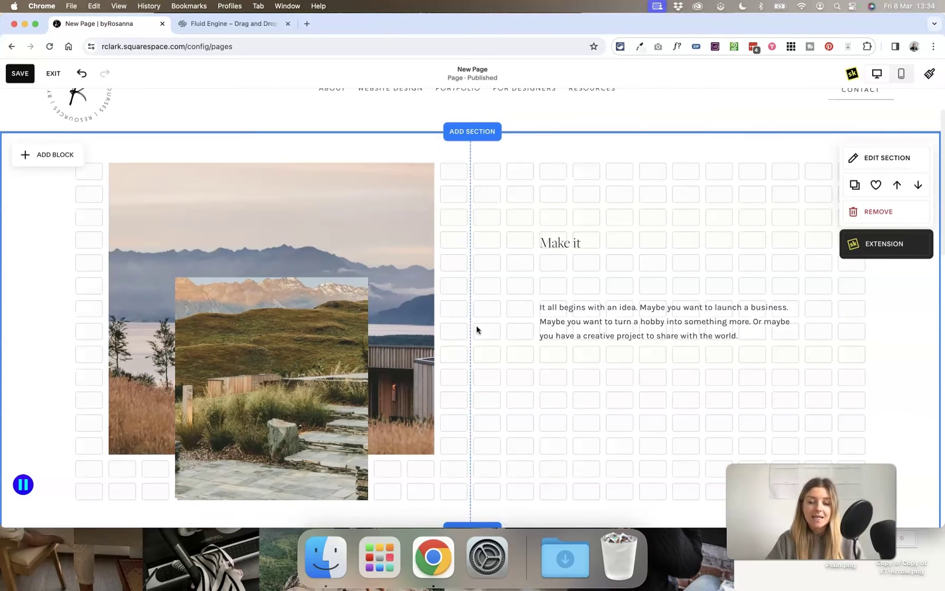
{"action": "scroll", "coordinate": [538, 234], "scroll_direction": "down", "scroll_amount": 3}
{"action": "scroll", "coordinate": [538, 235], "scroll_direction": "up", "scroll_amount": 3}
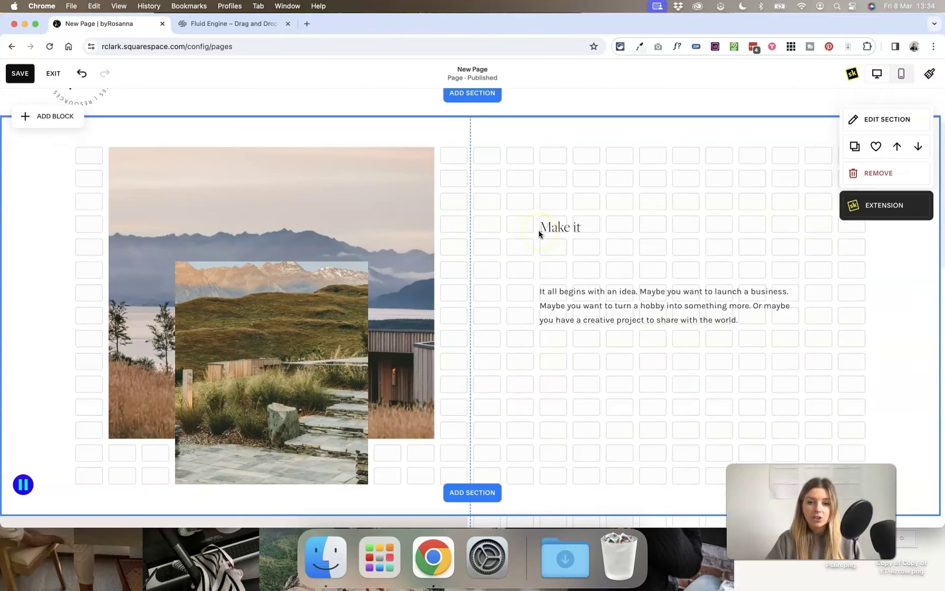
{"action": "left_click", "coordinate": [538, 236]}
{"action": "scroll", "coordinate": [538, 235], "scroll_direction": "down", "scroll_amount": 3}
{"action": "scroll", "coordinate": [535, 241], "scroll_direction": "up", "scroll_amount": 2}
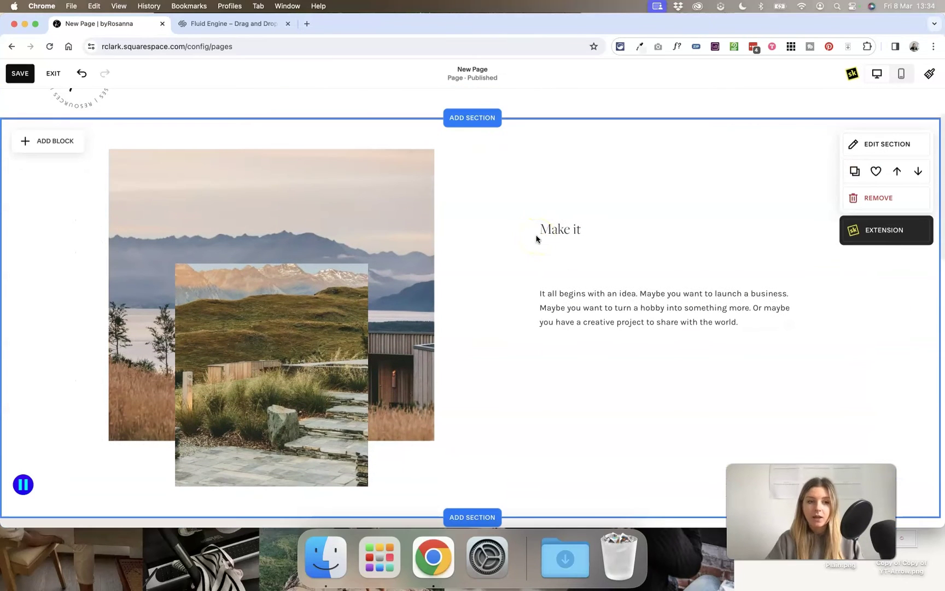
{"action": "left_click", "coordinate": [530, 252]}
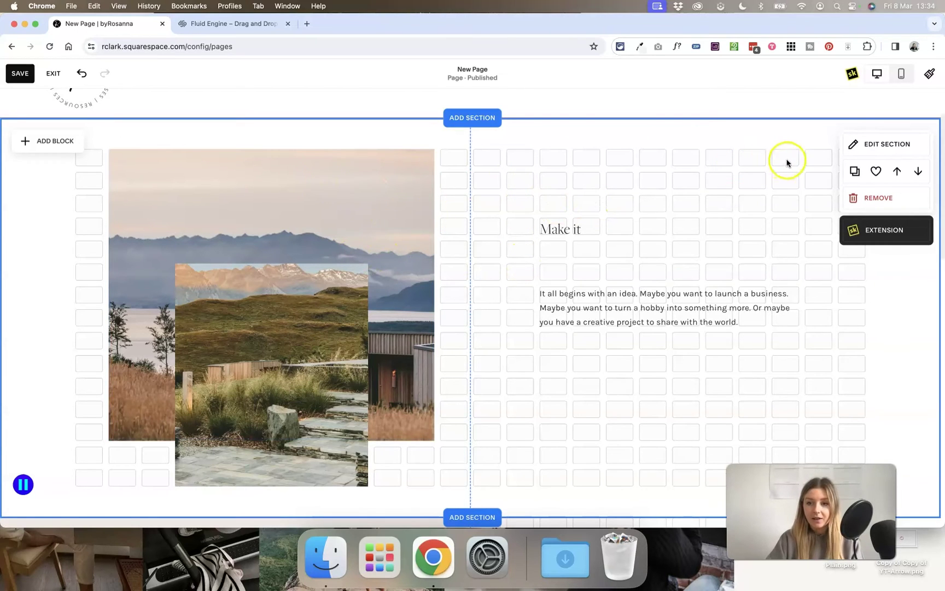
{"action": "left_click", "coordinate": [853, 144]}
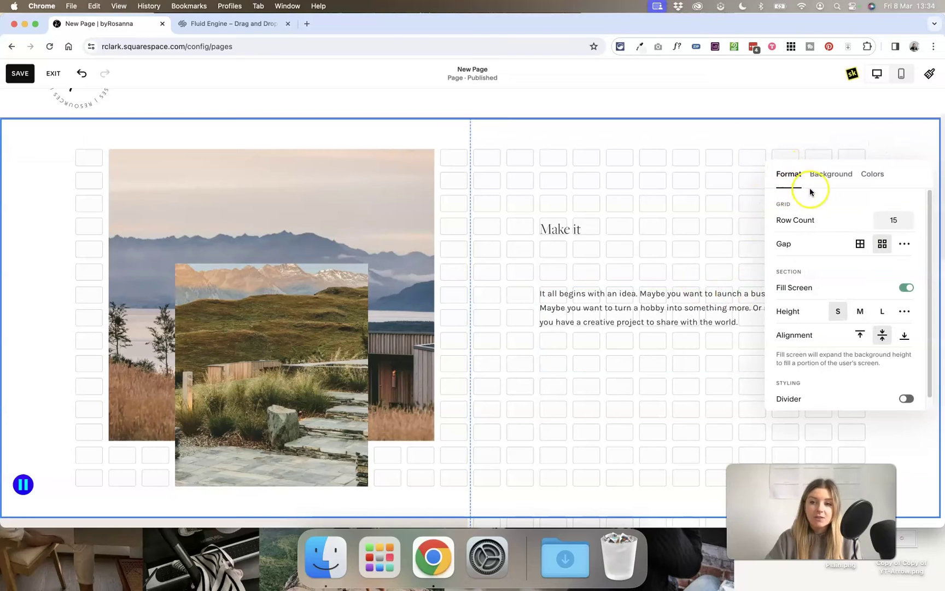
Step: Raise the grid Row Count to 17, then pull the section bottom up to just below the images
{"action": "scroll", "coordinate": [921, 229], "scroll_direction": "down", "scroll_amount": 1}
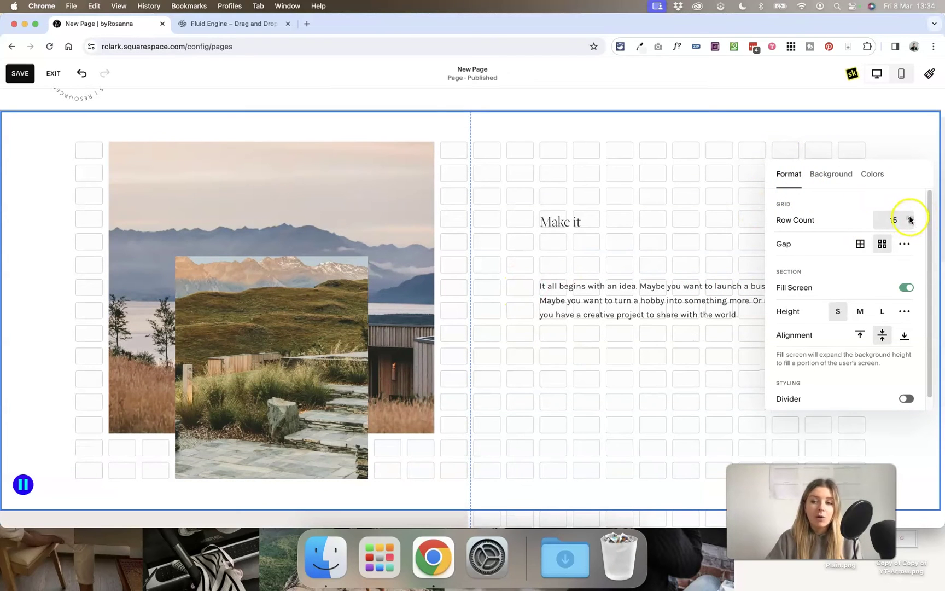
{"action": "left_click", "coordinate": [910, 220]}
{"action": "left_click", "coordinate": [910, 220]}
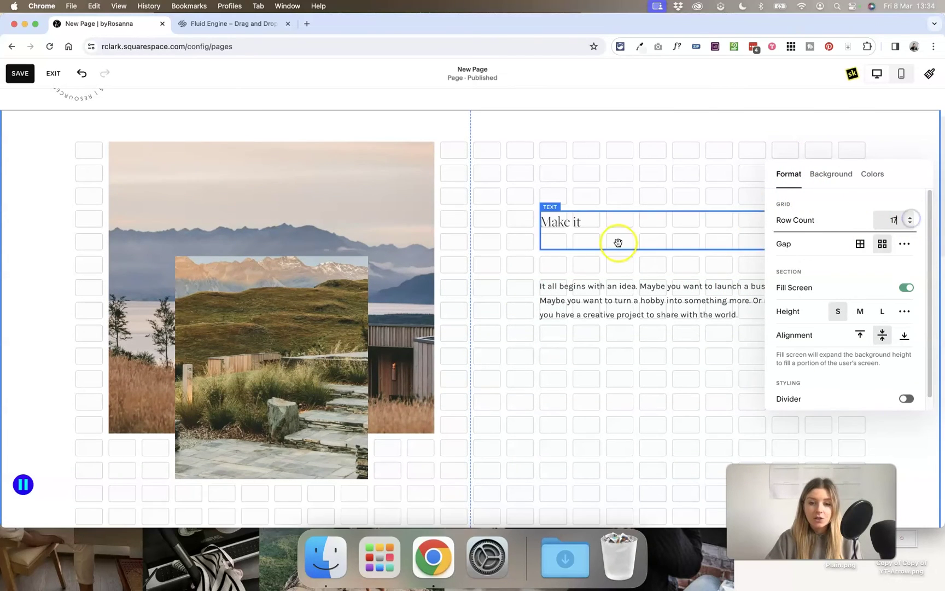
{"action": "scroll", "coordinate": [618, 242], "scroll_direction": "down", "scroll_amount": 3}
{"action": "scroll", "coordinate": [618, 242], "scroll_direction": "up", "scroll_amount": 2}
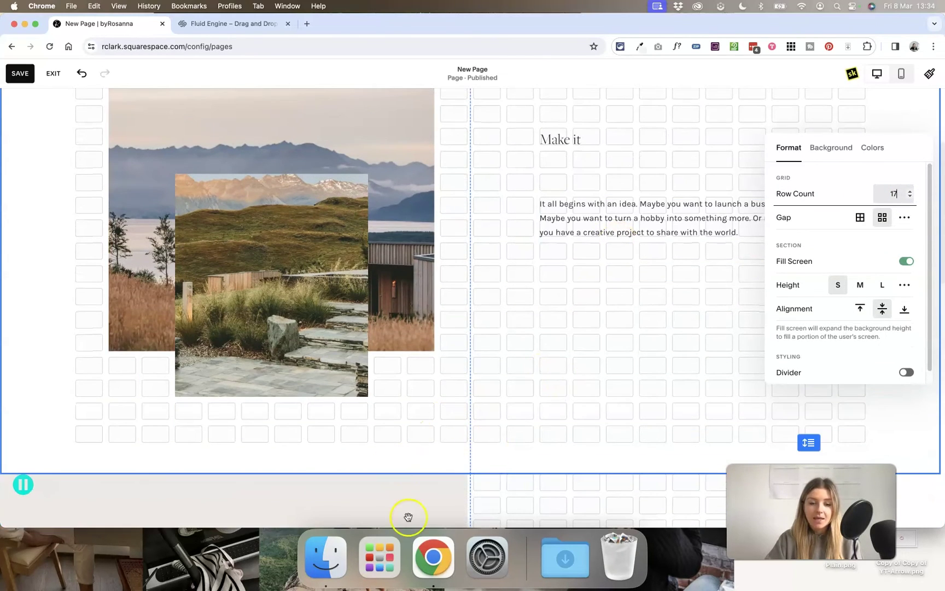
{"action": "left_click", "coordinate": [584, 383]}
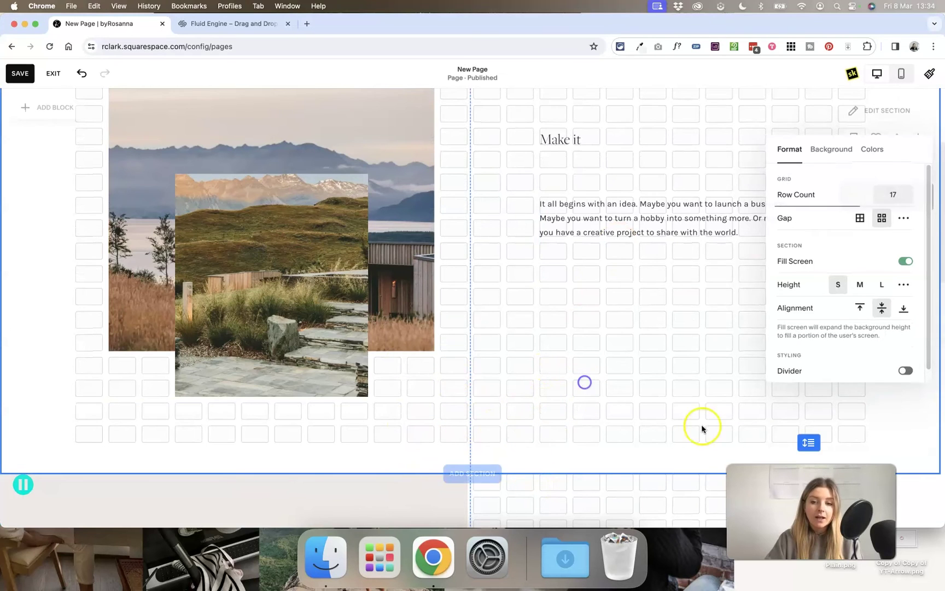
{"action": "left_click_drag", "start_coordinate": [807, 443], "coordinate": [810, 322]}
{"action": "left_click_drag", "start_coordinate": [815, 402], "coordinate": [808, 333]}
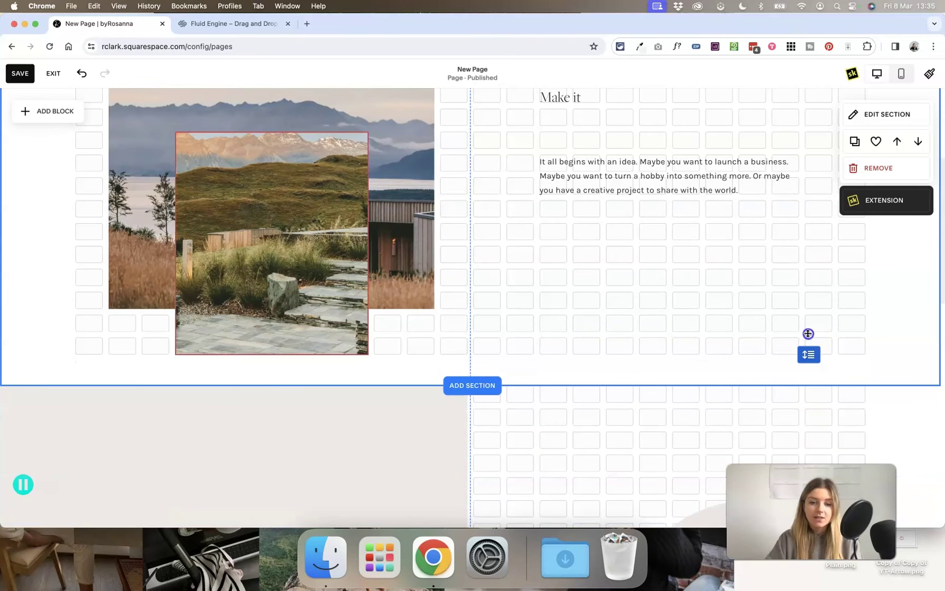
{"action": "left_click", "coordinate": [867, 113]}
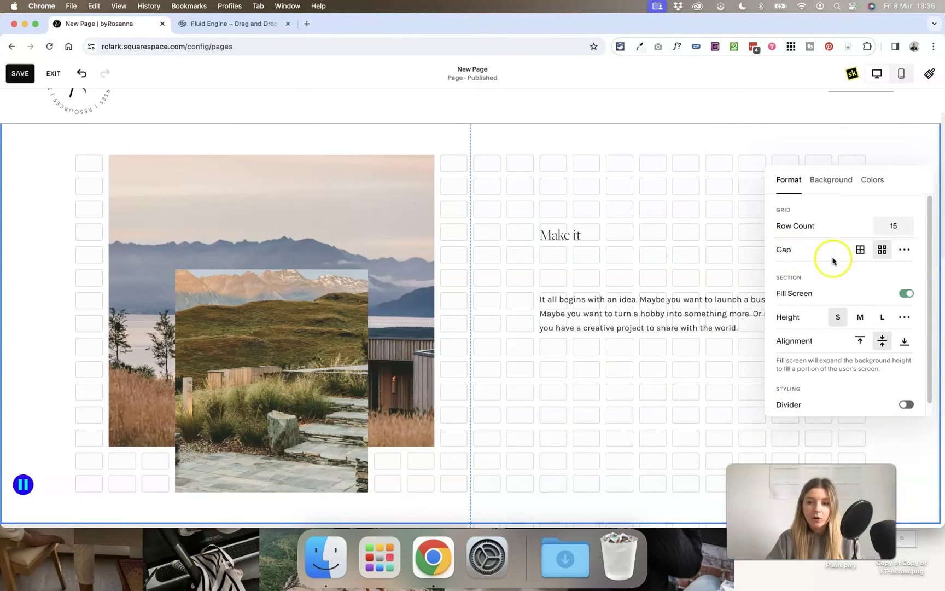
{"action": "left_click", "coordinate": [859, 251]}
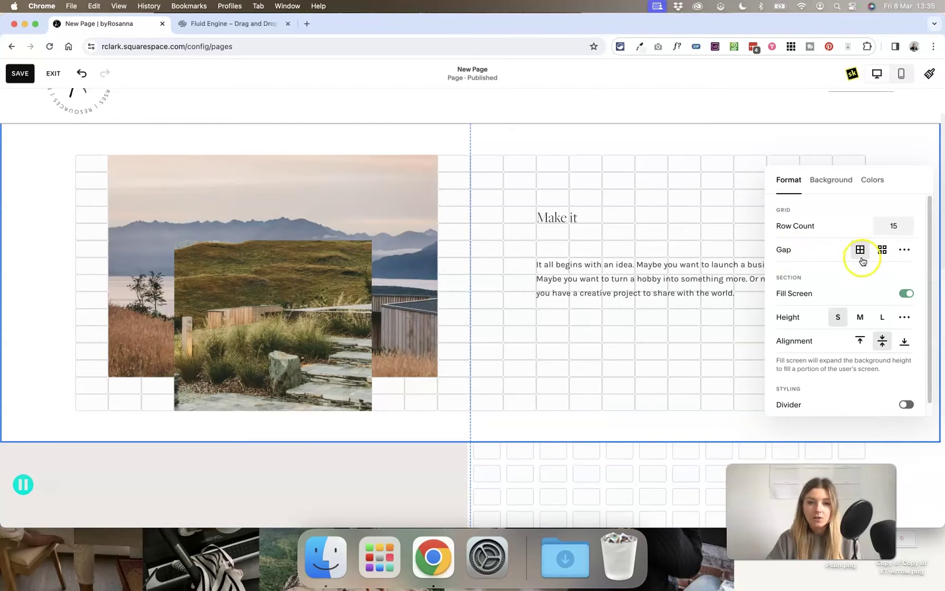
{"action": "left_click", "coordinate": [882, 249]}
{"action": "left_click", "coordinate": [904, 250]}
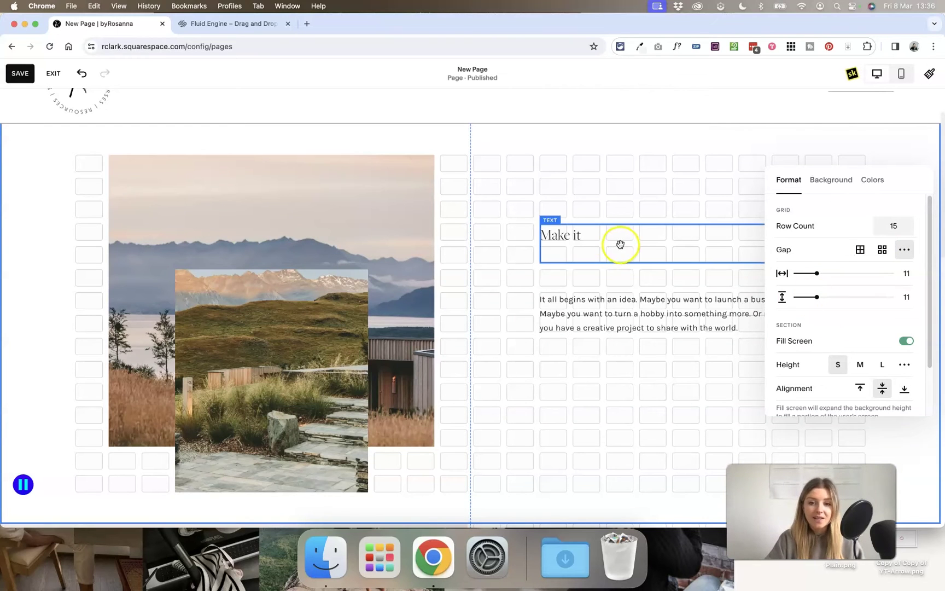
{"action": "scroll", "coordinate": [763, 296], "scroll_direction": "down", "scroll_amount": 5}
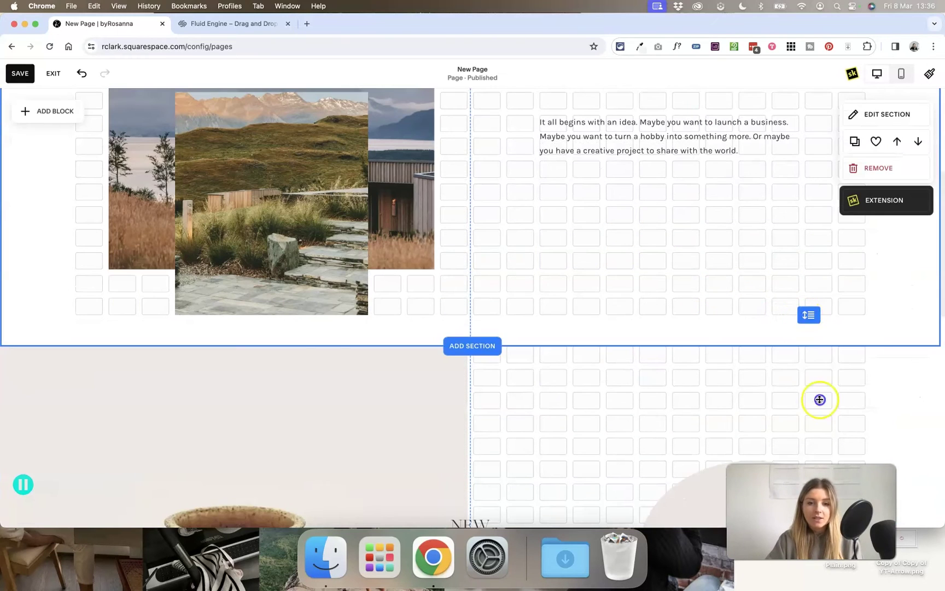
Step: Extend the section downward and place a new text block below the images
{"action": "scroll", "coordinate": [763, 339], "scroll_direction": "down", "scroll_amount": 3}
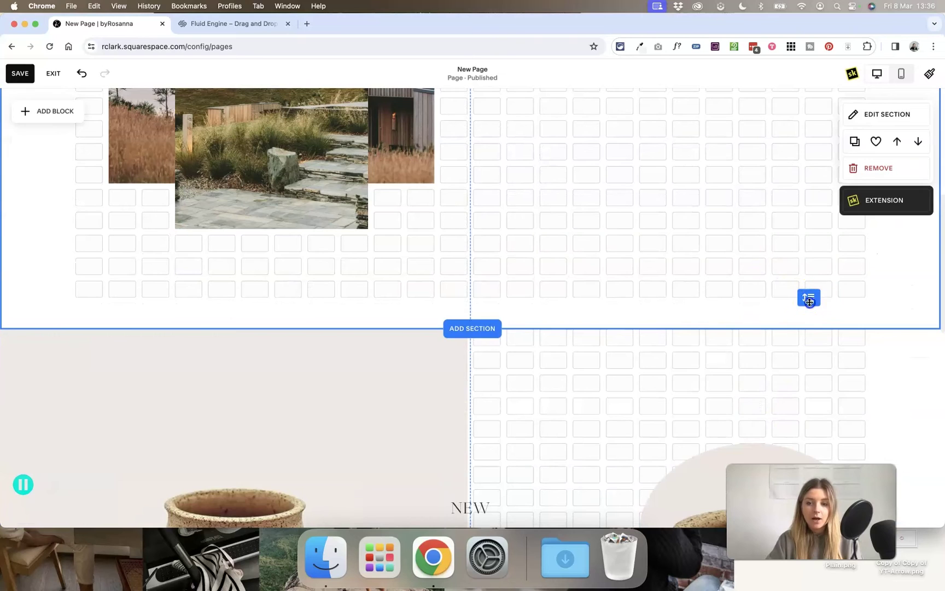
{"action": "left_click_drag", "start_coordinate": [810, 301], "coordinate": [810, 432]}
{"action": "left_click", "coordinate": [43, 112]}
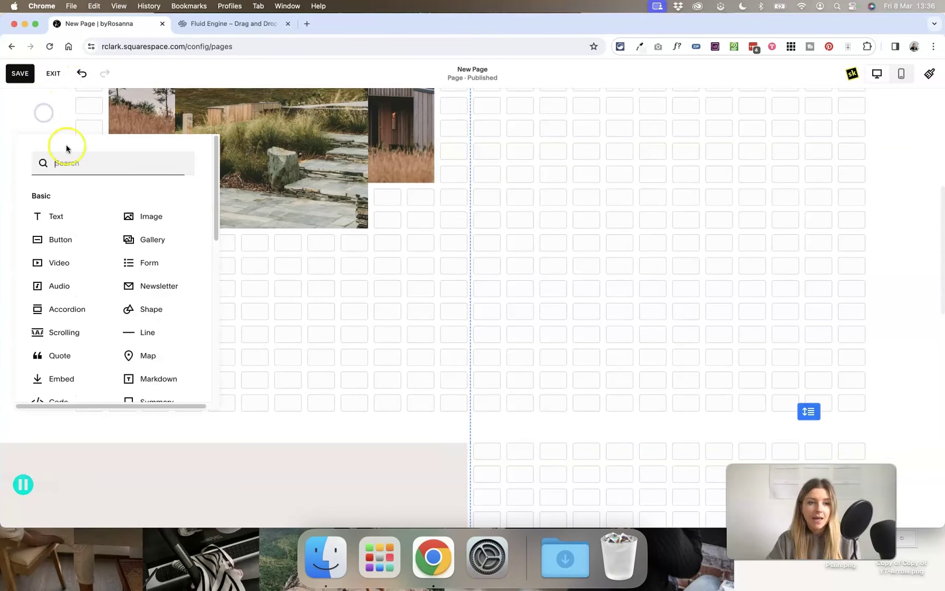
{"action": "left_click", "coordinate": [60, 216]}
{"action": "left_click", "coordinate": [298, 322]}
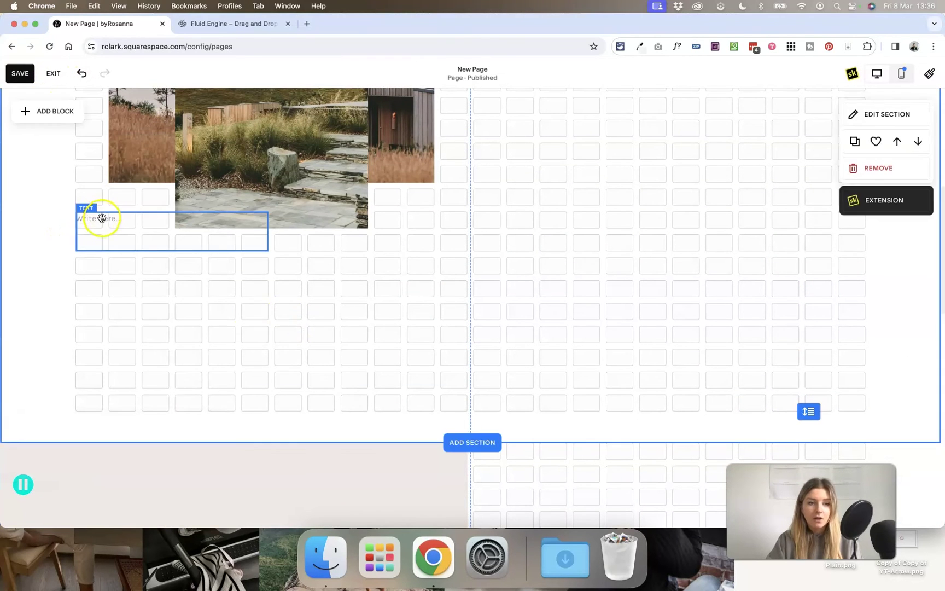
{"action": "left_click_drag", "start_coordinate": [102, 219], "coordinate": [251, 312]}
Step: Paste Lorem ipsum placeholder text, then duplicate the block and place the copy to its right
{"action": "type", "text": "Lorem ipsum dolor sit amet, consectetur adipiscing elit. Suspendisse eros mauris, pulvinar vel augue et, dictum luctus libero. Suspendisse sit amet consectetur leo. Donec nisl sapien, gravida et augue vel, congue vestibulum tellus. Vestibulum tortor sapien, congue sollicitudin diam vel, placerat tempus leo."}
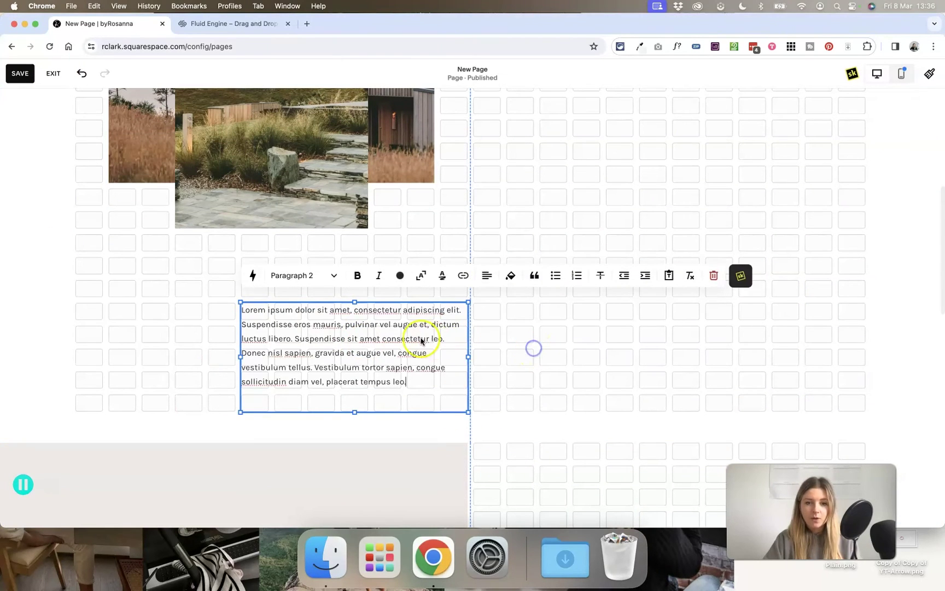
{"action": "left_click", "coordinate": [300, 328]}
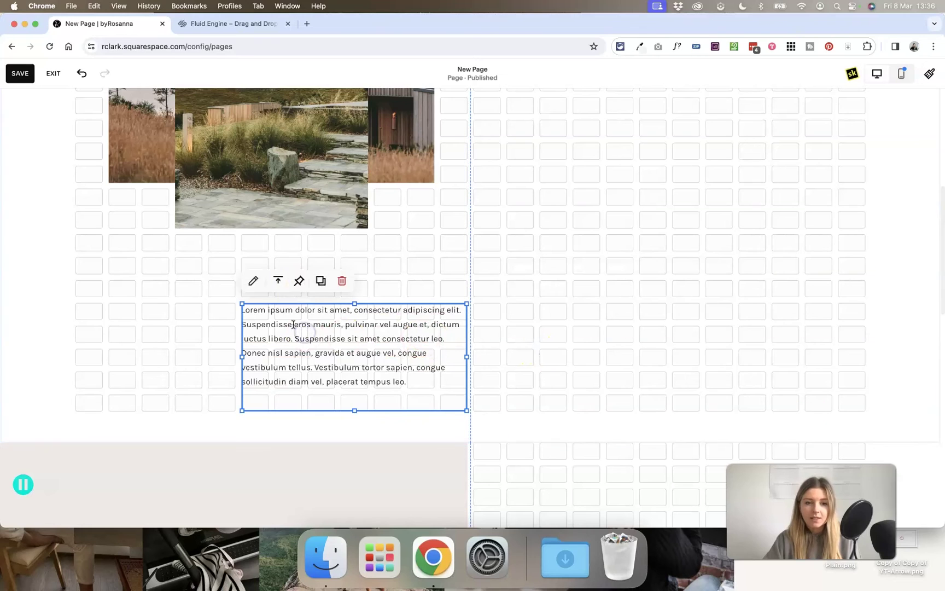
{"action": "left_click", "coordinate": [321, 281]}
{"action": "left_click_drag", "start_coordinate": [383, 342], "coordinate": [569, 346]}
Step: Switch the section to a custom gap and widen the horizontal column gap to 33
{"action": "left_click", "coordinate": [739, 316]}
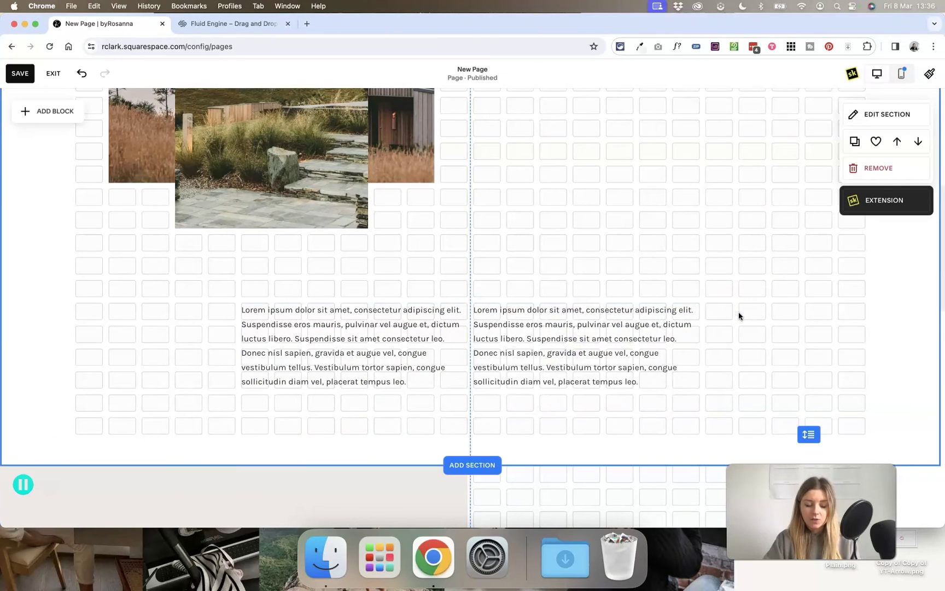
{"action": "scroll", "coordinate": [646, 323], "scroll_direction": "up", "scroll_amount": 1}
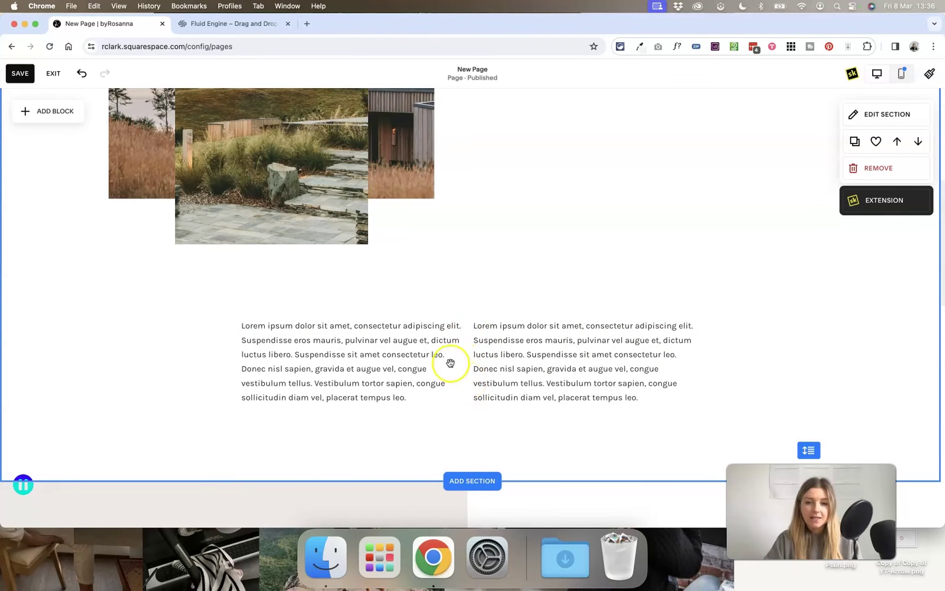
{"action": "left_click", "coordinate": [862, 116]}
{"action": "left_click", "coordinate": [904, 214]}
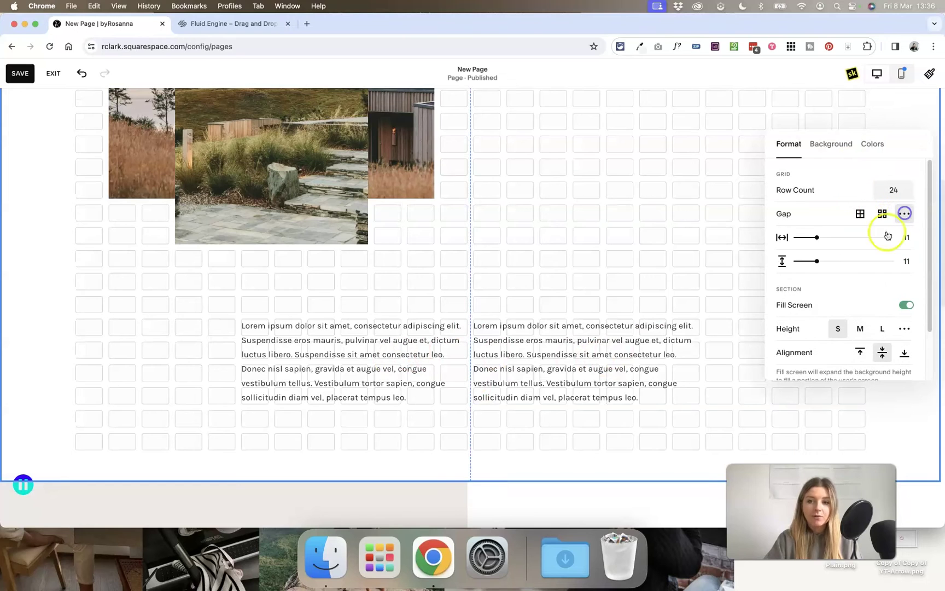
{"action": "left_click_drag", "start_coordinate": [824, 237], "coordinate": [858, 237]}
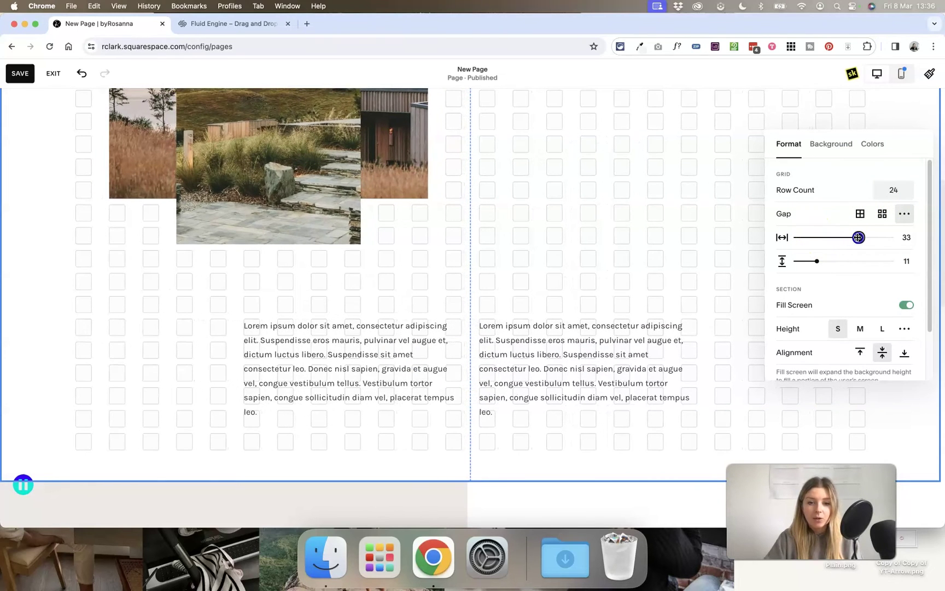
{"action": "left_click", "coordinate": [702, 253]}
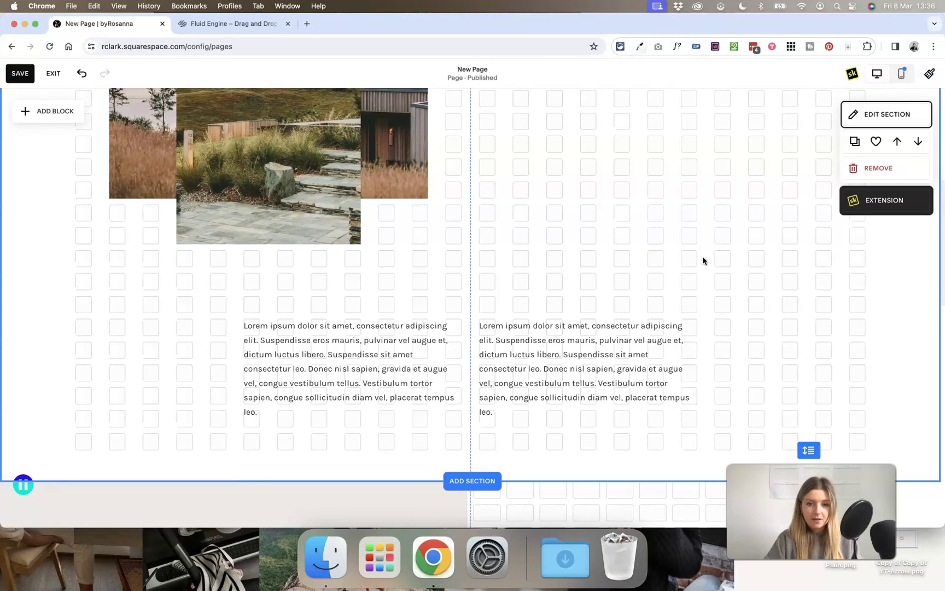
Step: Revert the section to the preset spaced gap, then select each Lorem ipsum block
{"action": "left_click", "coordinate": [755, 211]}
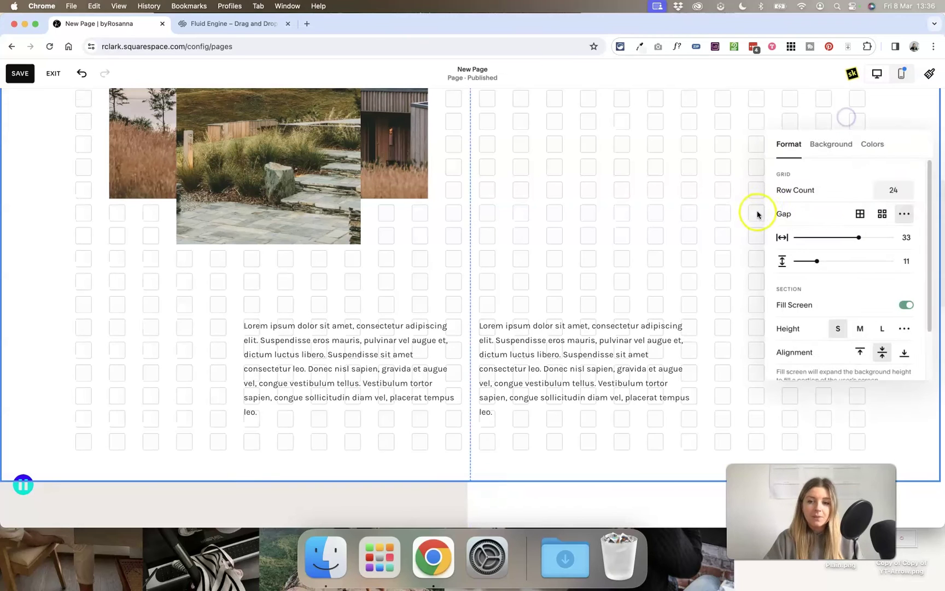
{"action": "left_click", "coordinate": [883, 217]}
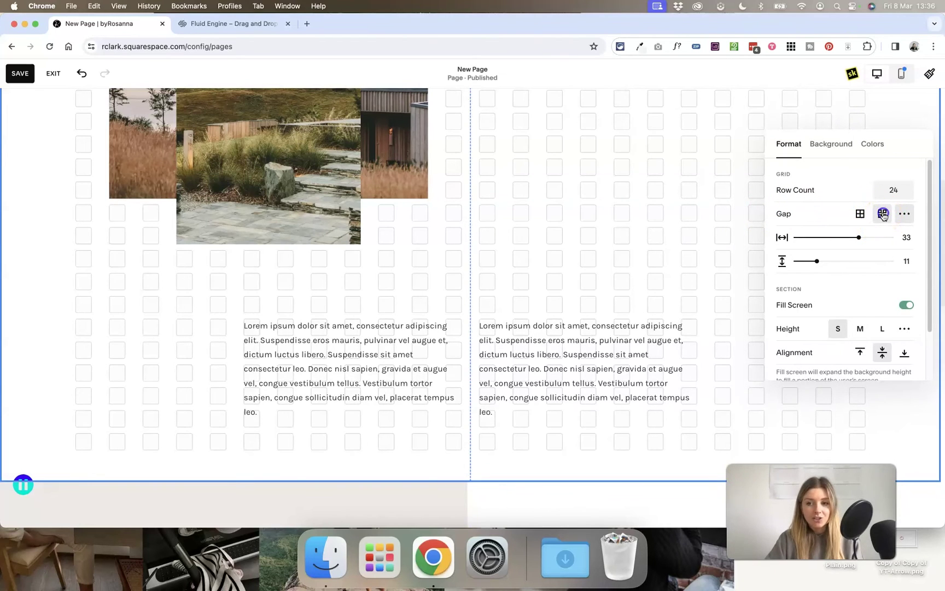
{"action": "left_click", "coordinate": [534, 373]}
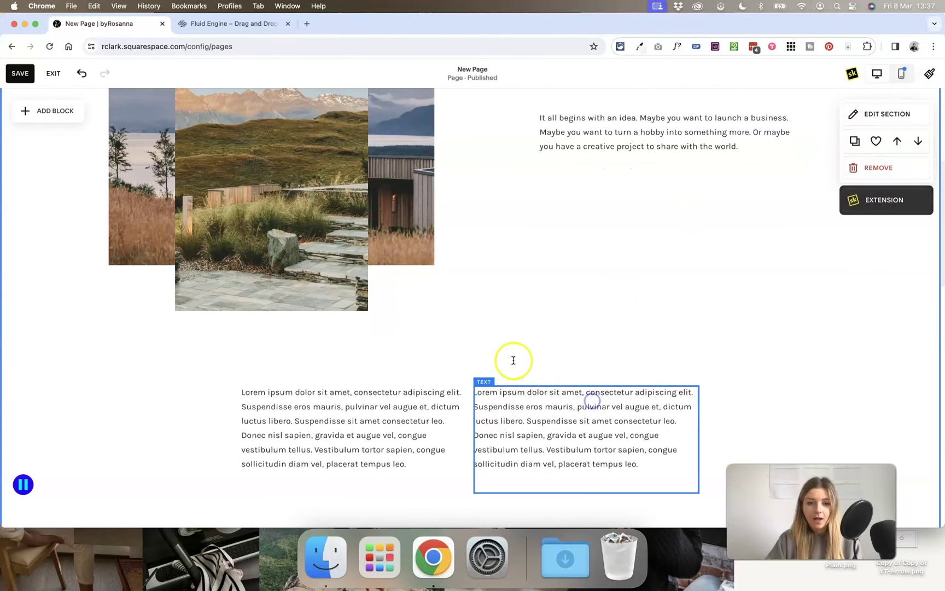
{"action": "left_click", "coordinate": [591, 399]}
{"action": "left_click", "coordinate": [460, 403]}
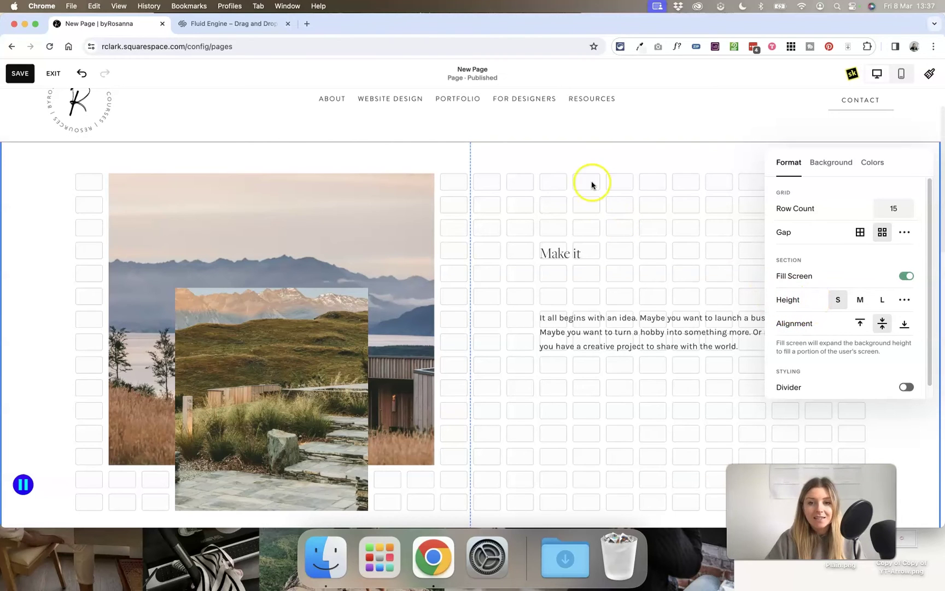
Step: Change the 'Make it' section height from M to L and slightly adjust the heading box height
{"action": "scroll", "coordinate": [613, 244], "scroll_direction": "down", "scroll_amount": 3}
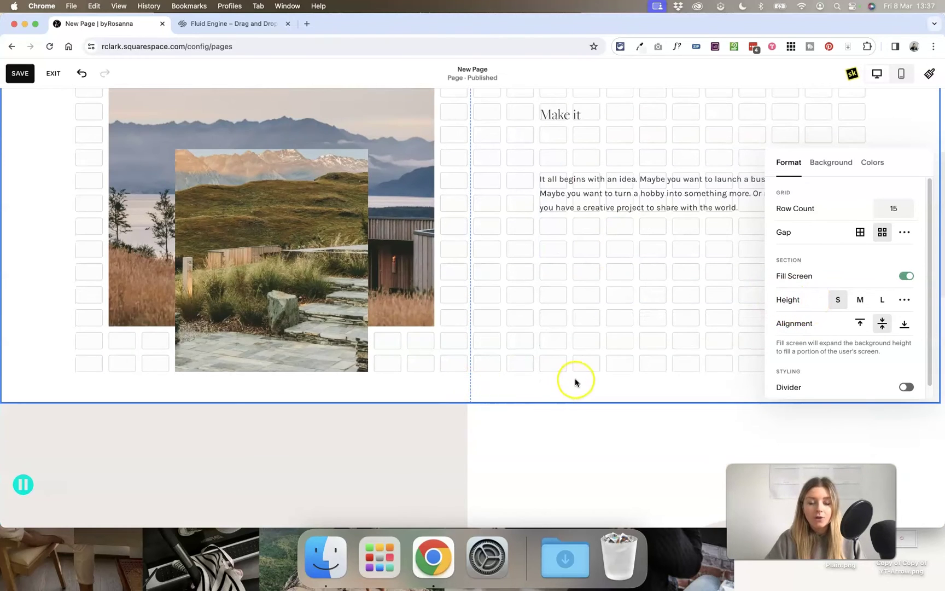
{"action": "scroll", "coordinate": [575, 381], "scroll_direction": "up", "scroll_amount": 3}
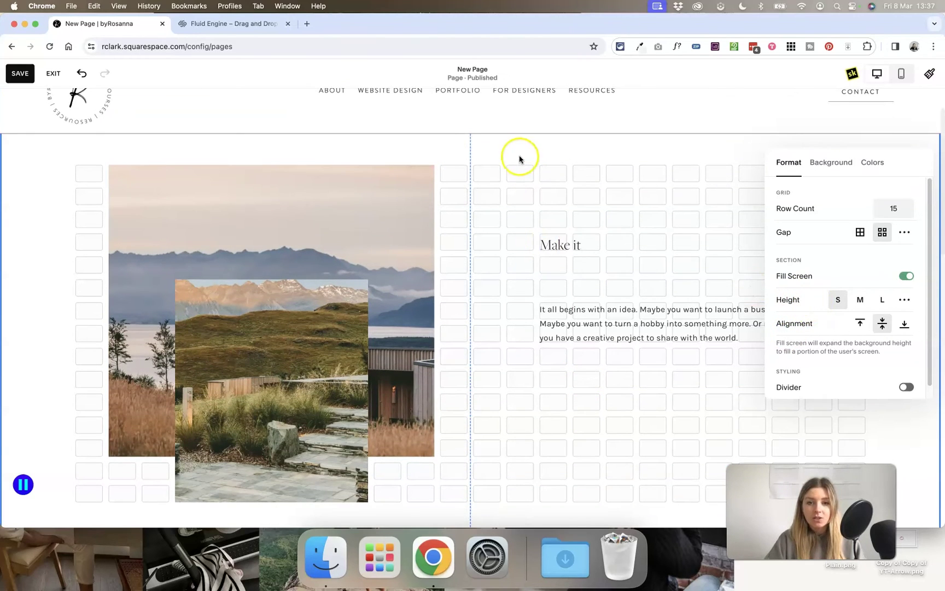
{"action": "left_click", "coordinate": [860, 300]}
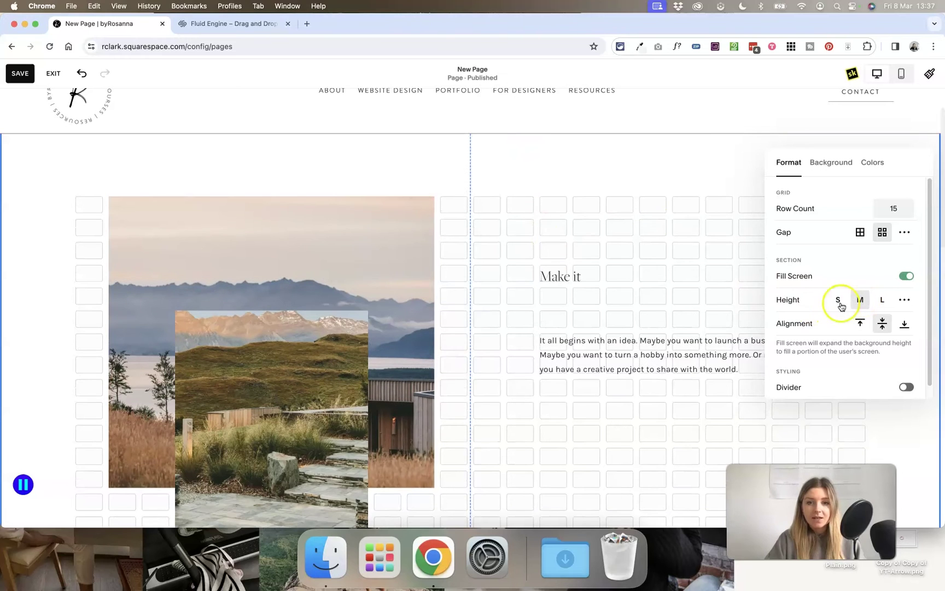
{"action": "left_click", "coordinate": [883, 302]}
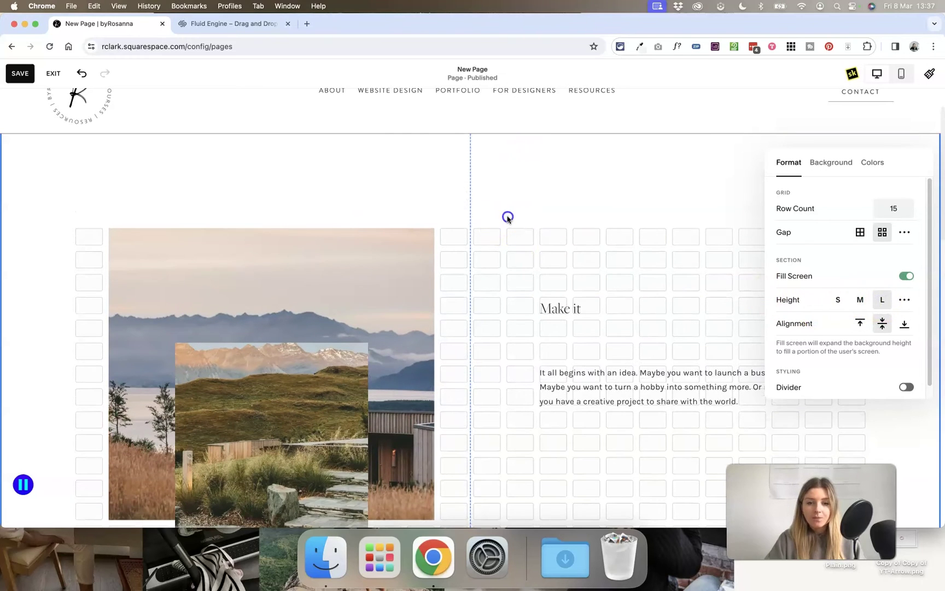
{"action": "left_click", "coordinate": [356, 189]}
{"action": "mouse_move", "coordinate": [593, 335]}
{"action": "left_mouse_down"}
{"action": "mouse_move", "coordinate": [584, 217]}
{"action": "mouse_move", "coordinate": [591, 340]}
{"action": "left_mouse_up"}
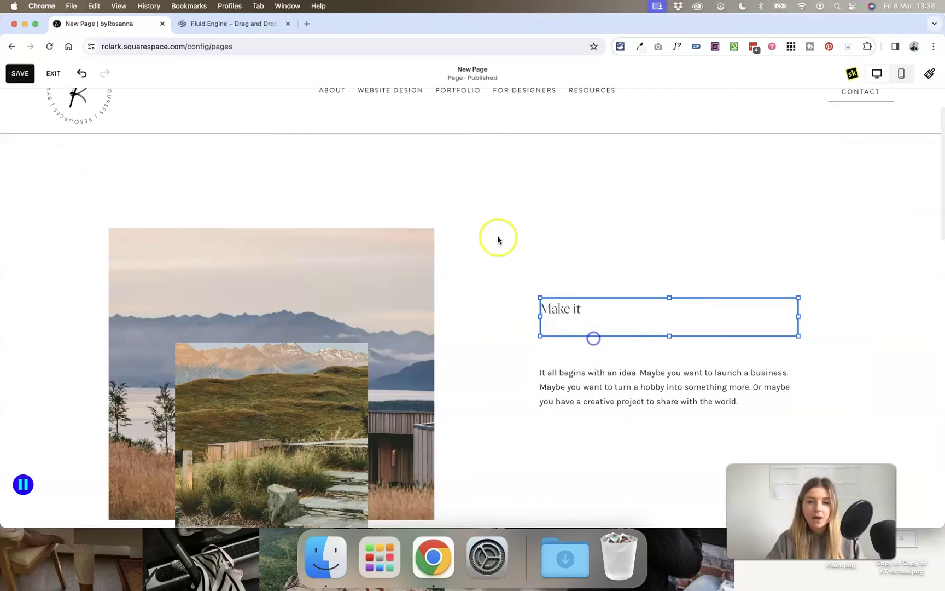
{"action": "left_click", "coordinate": [452, 199]}
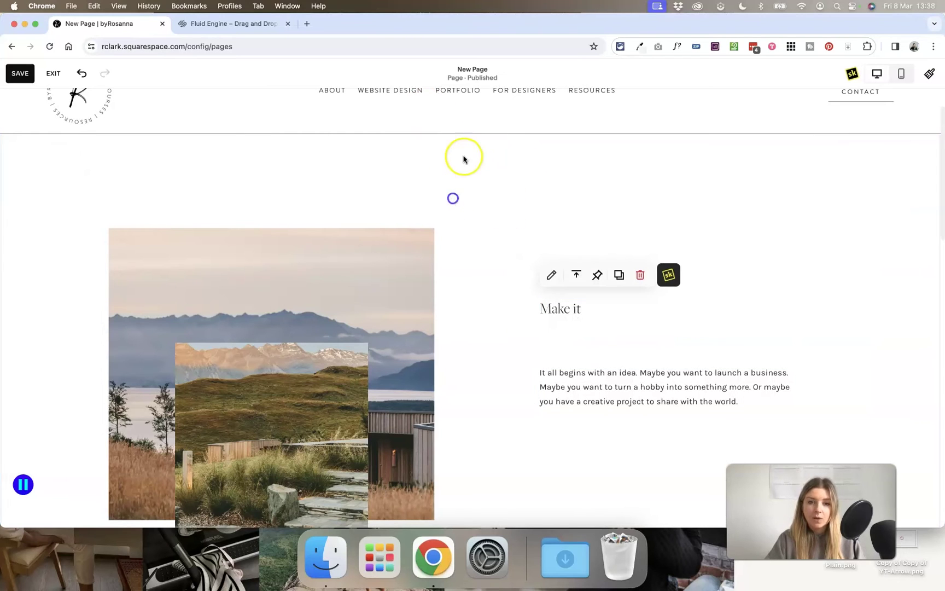
{"action": "left_click", "coordinate": [466, 136]}
{"action": "scroll", "coordinate": [656, 301], "scroll_direction": "down", "scroll_amount": 2}
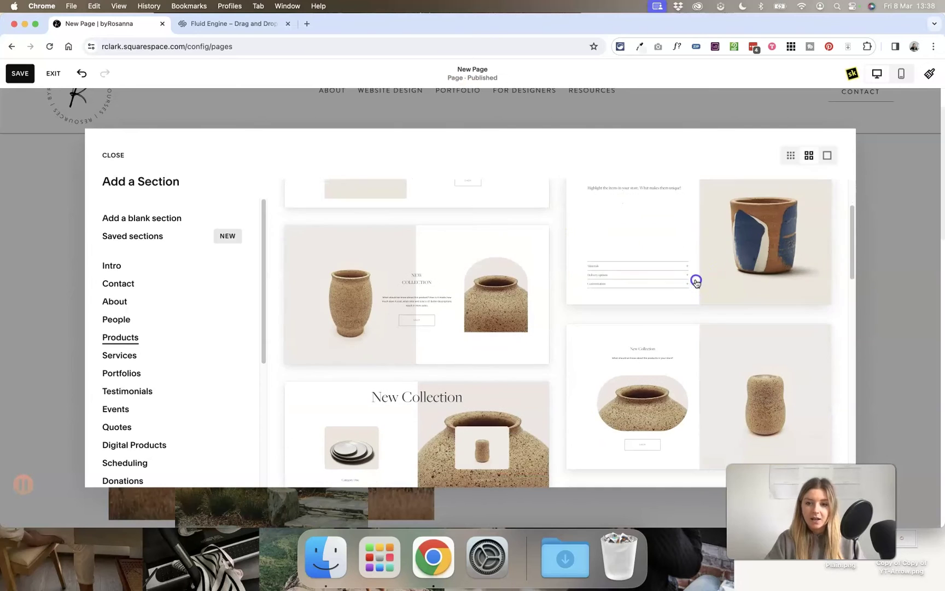
{"action": "key", "text": "Escape"}
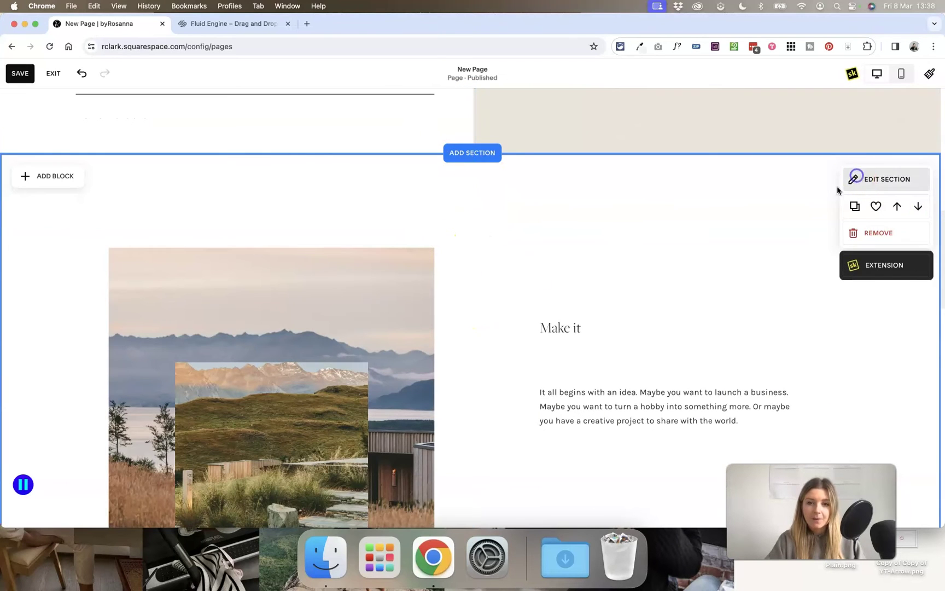
Step: After trying custom and medium (M) heights, switch Fill Screen off for the Make it section
{"action": "left_click", "coordinate": [854, 179]}
{"action": "left_click", "coordinate": [901, 346]}
{"action": "left_click_drag", "start_coordinate": [781, 367], "coordinate": [826, 370]}
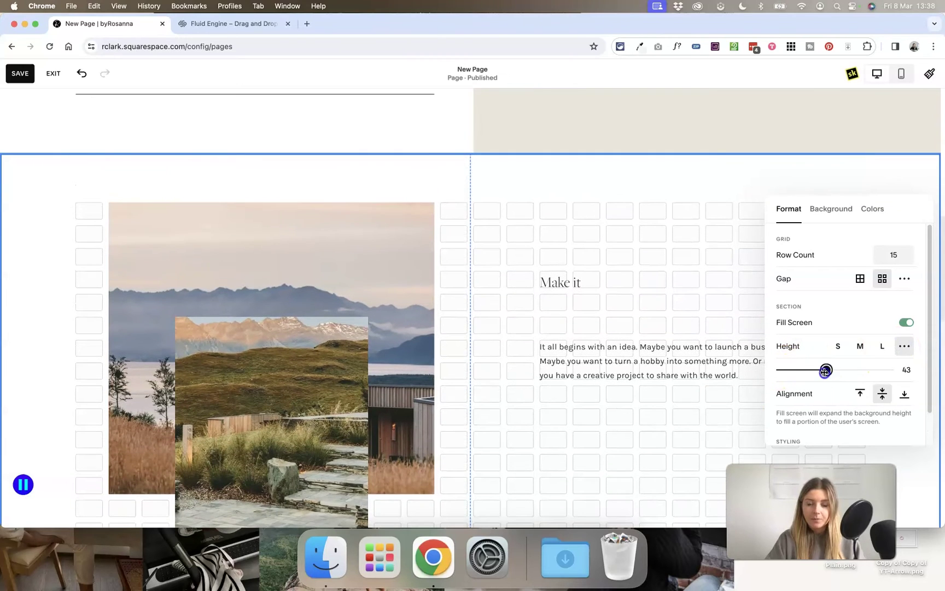
{"action": "left_click", "coordinate": [861, 347]}
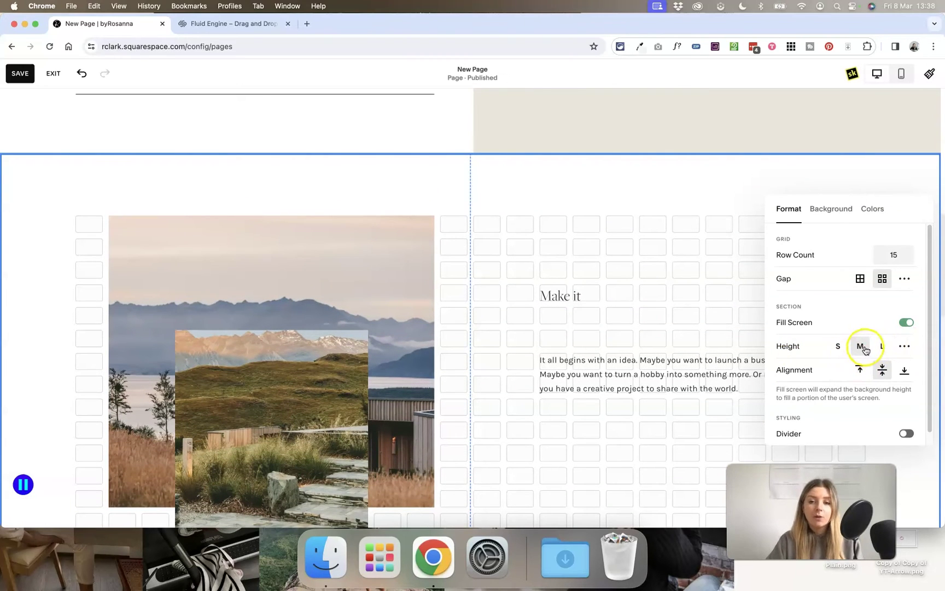
{"action": "left_click", "coordinate": [907, 325]}
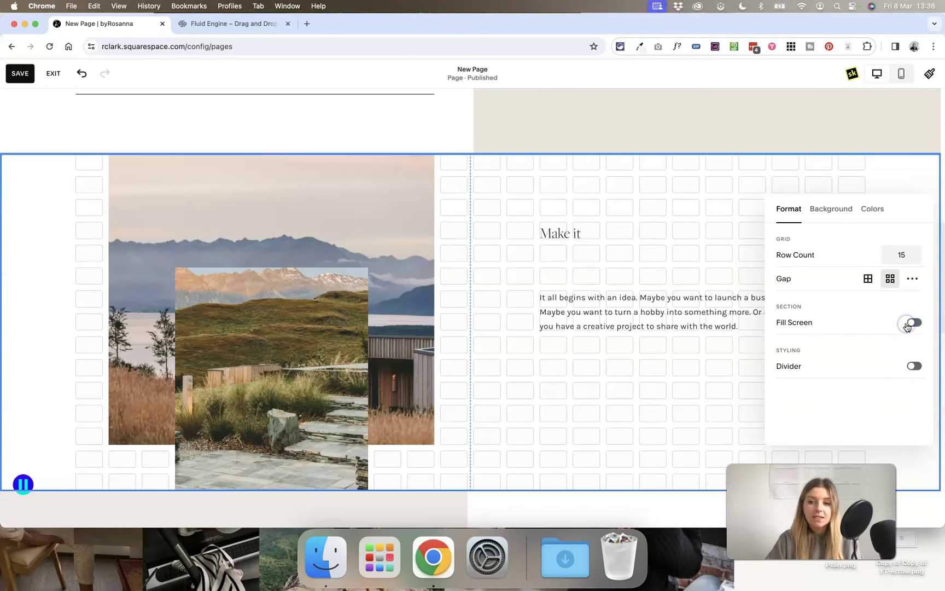
{"action": "left_click", "coordinate": [627, 202]}
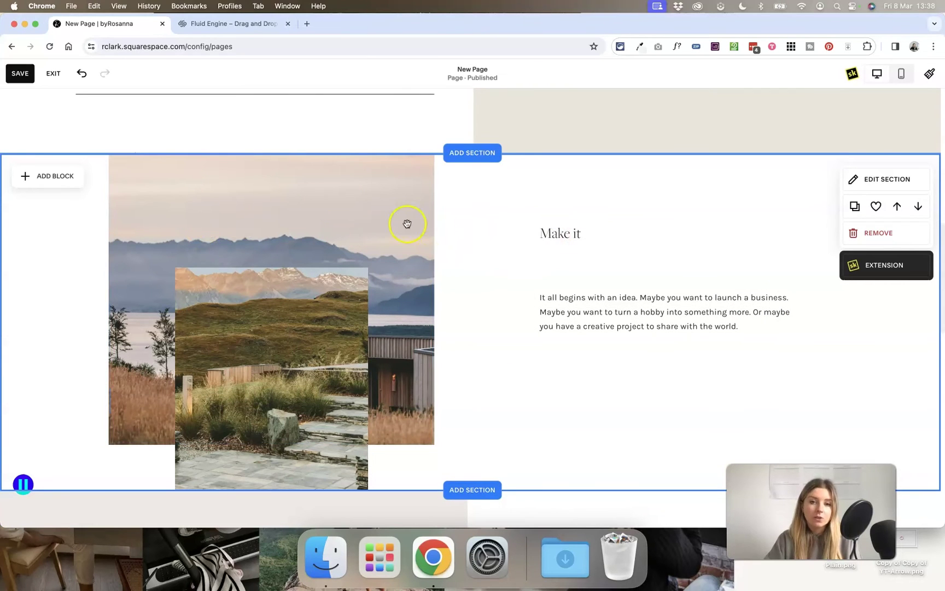
{"action": "left_click_drag", "start_coordinate": [214, 236], "coordinate": [211, 201]}
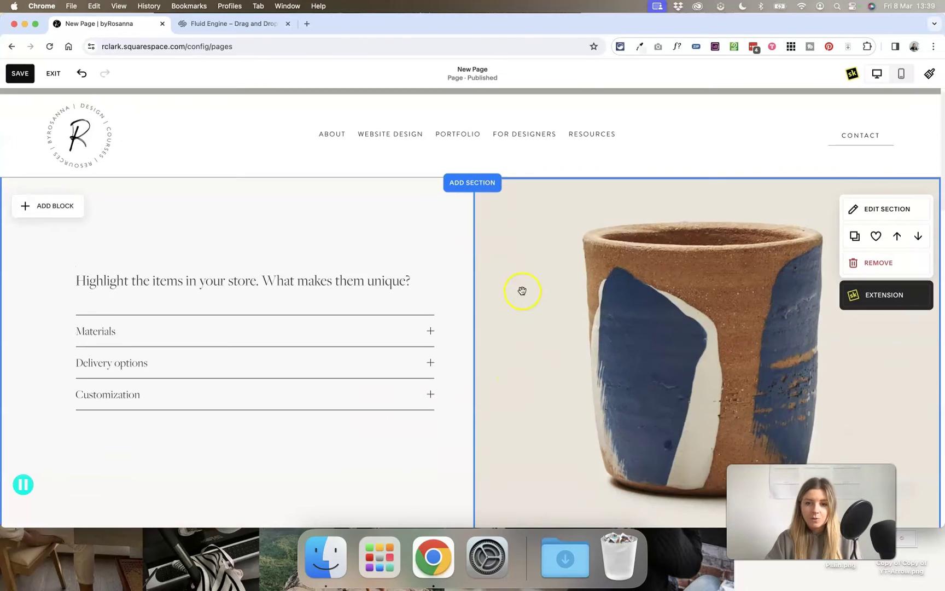
{"action": "scroll", "coordinate": [522, 289], "scroll_direction": "down", "scroll_amount": 2}
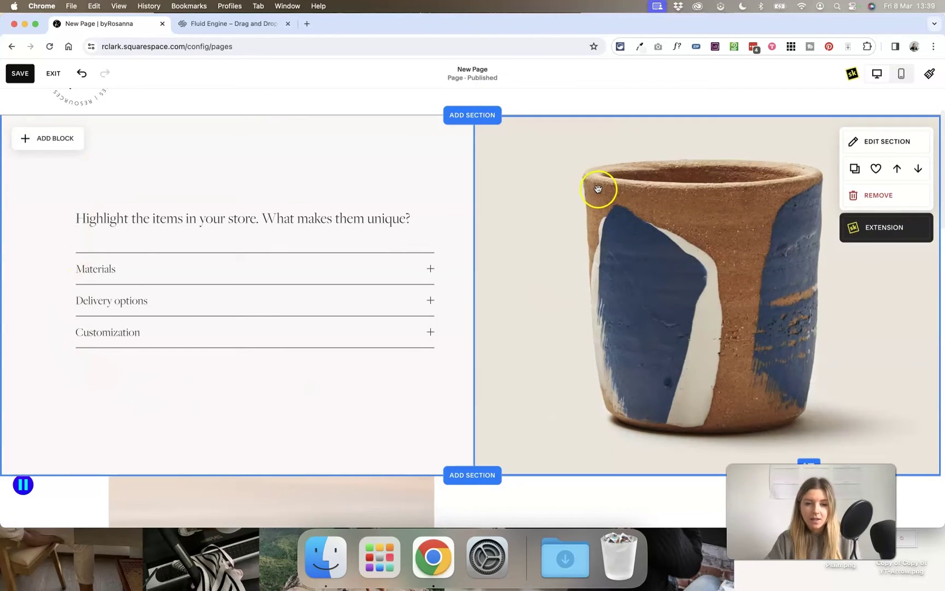
{"action": "scroll", "coordinate": [599, 189], "scroll_direction": "down", "scroll_amount": 1}
{"action": "scroll", "coordinate": [579, 237], "scroll_direction": "up", "scroll_amount": 2}
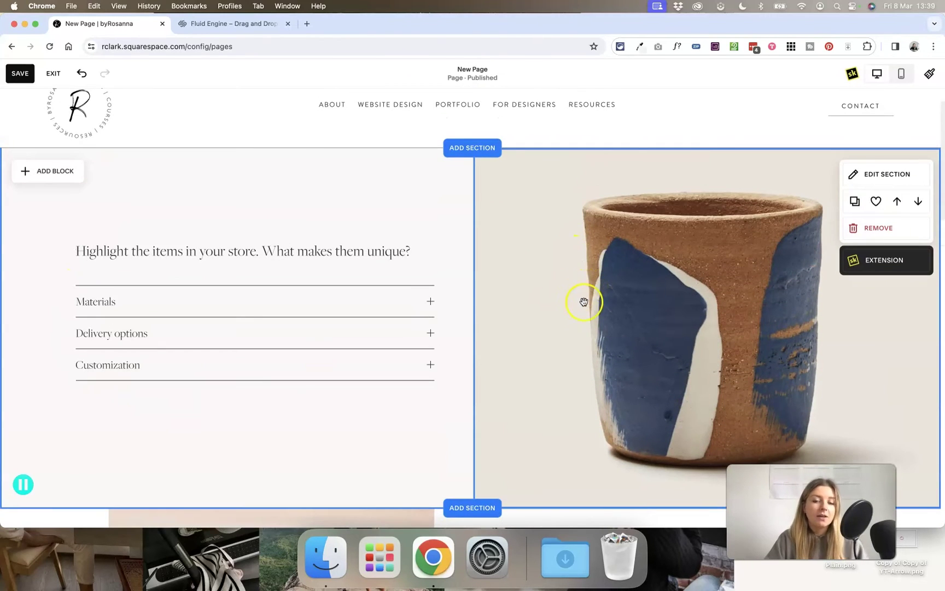
{"action": "left_click_drag", "start_coordinate": [609, 302], "coordinate": [564, 317]}
{"action": "scroll", "coordinate": [864, 135], "scroll_direction": "down", "scroll_amount": 1}
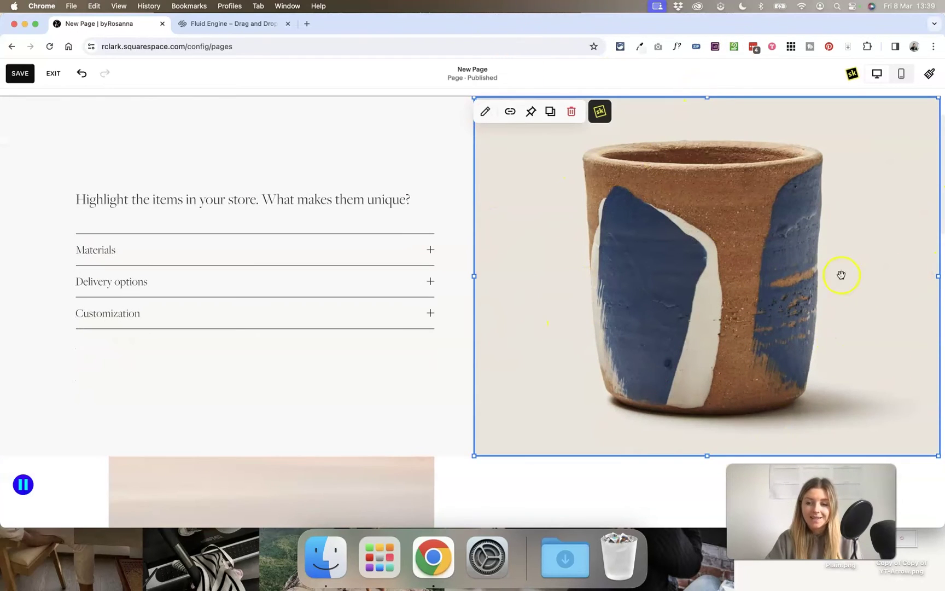
{"action": "scroll", "coordinate": [695, 357], "scroll_direction": "down", "scroll_amount": 6}
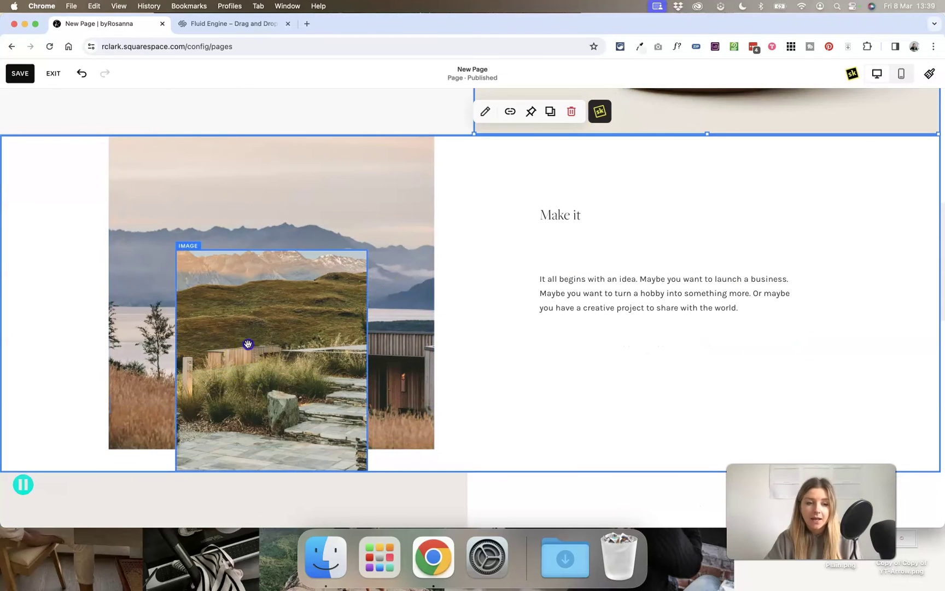
{"action": "left_click_drag", "start_coordinate": [248, 344], "coordinate": [127, 372]}
{"action": "left_click_drag", "start_coordinate": [101, 335], "coordinate": [244, 385]}
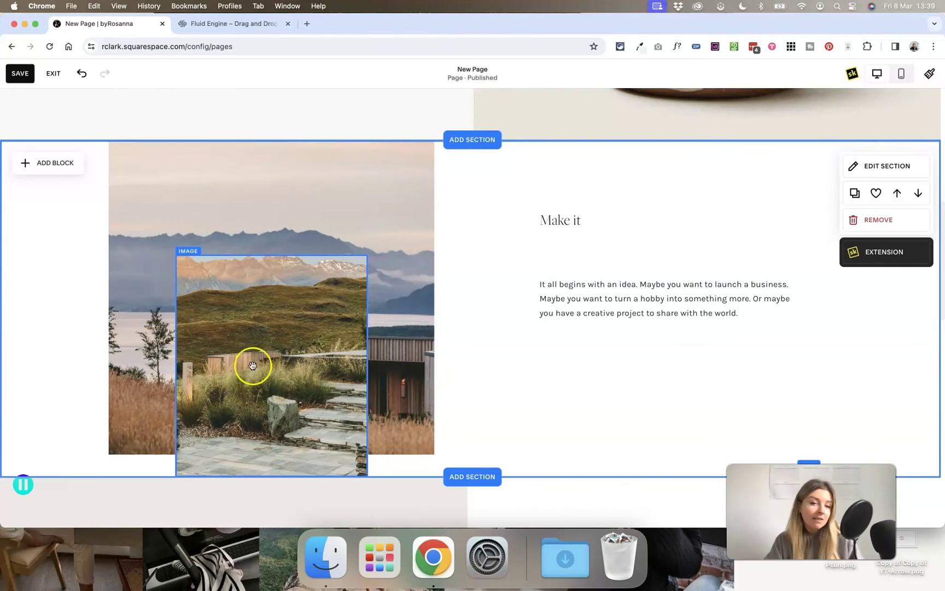
{"action": "scroll", "coordinate": [271, 358], "scroll_direction": "up", "scroll_amount": 4}
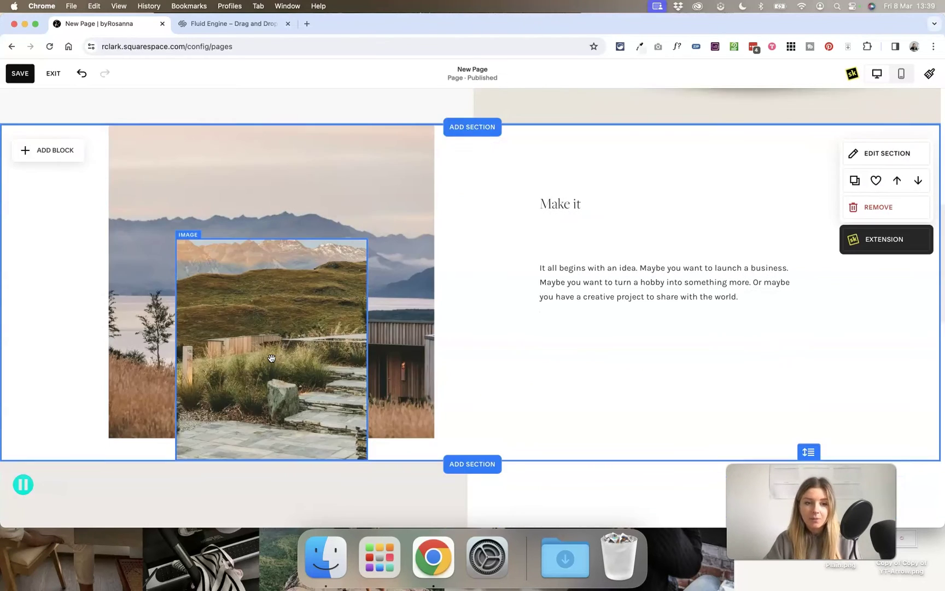
Step: Drag the paragraph text block right, then back under the Make it heading
{"action": "scroll", "coordinate": [271, 357], "scroll_direction": "up", "scroll_amount": 6}
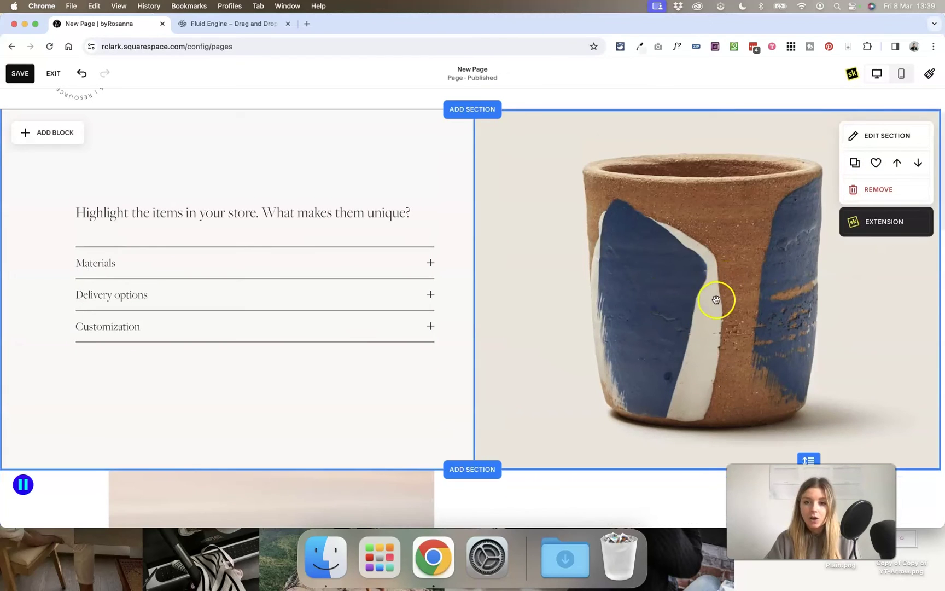
{"action": "scroll", "coordinate": [895, 303], "scroll_direction": "down", "scroll_amount": 10}
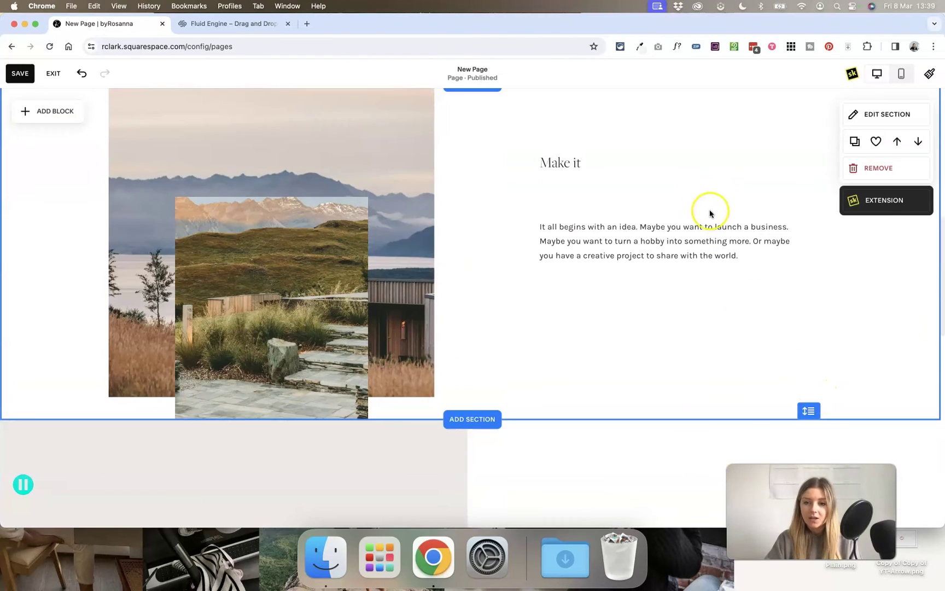
{"action": "left_click_drag", "start_coordinate": [721, 242], "coordinate": [860, 244]}
{"action": "left_click_drag", "start_coordinate": [736, 297], "coordinate": [629, 279]}
{"action": "left_click", "coordinate": [606, 330]}
Step: Bring up the ADD BLOCK list for the Make it section
{"action": "scroll", "coordinate": [605, 329], "scroll_direction": "up", "scroll_amount": 3}
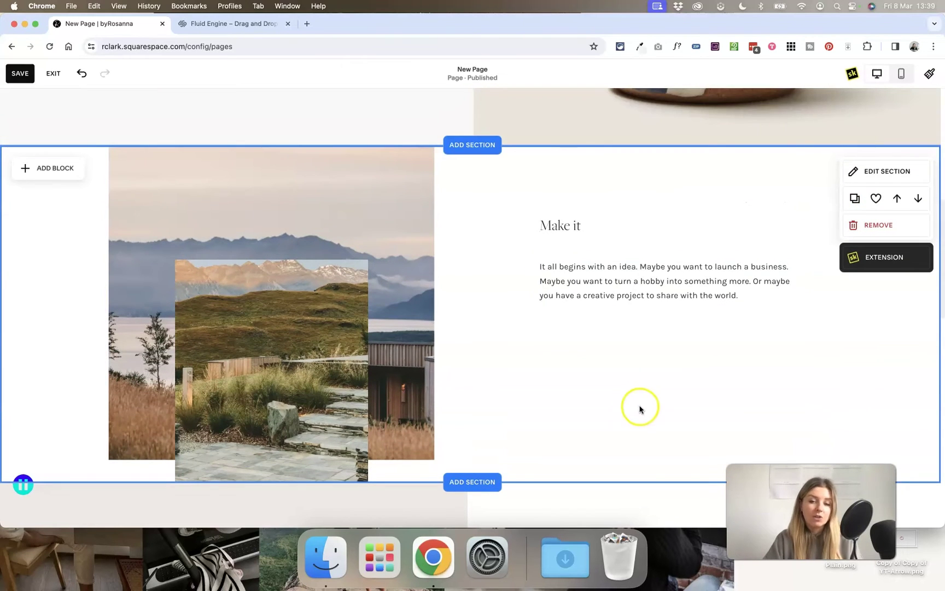
{"action": "scroll", "coordinate": [650, 398], "scroll_direction": "down", "scroll_amount": 1}
{"action": "scroll", "coordinate": [668, 395], "scroll_direction": "down", "scroll_amount": 1}
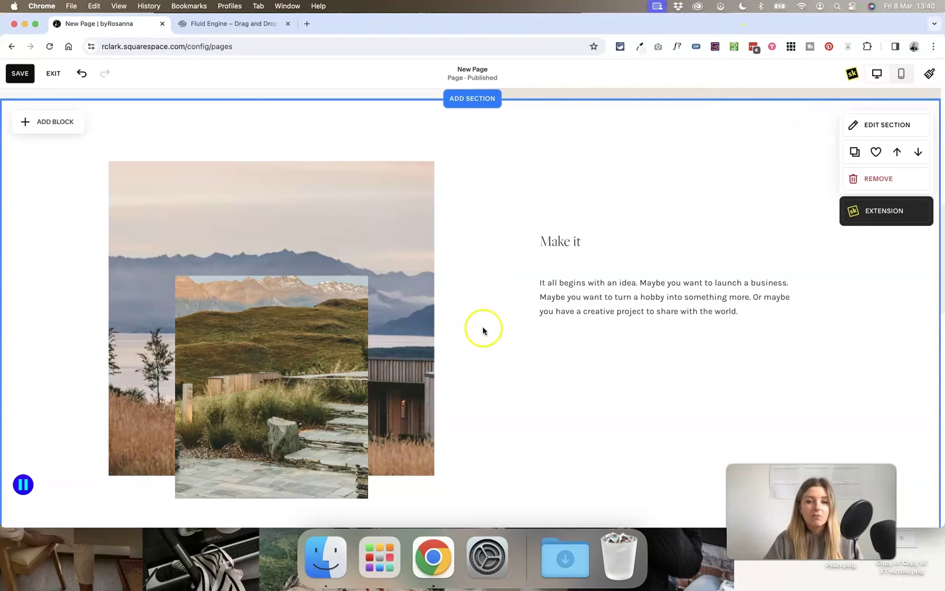
{"action": "left_click", "coordinate": [44, 125]}
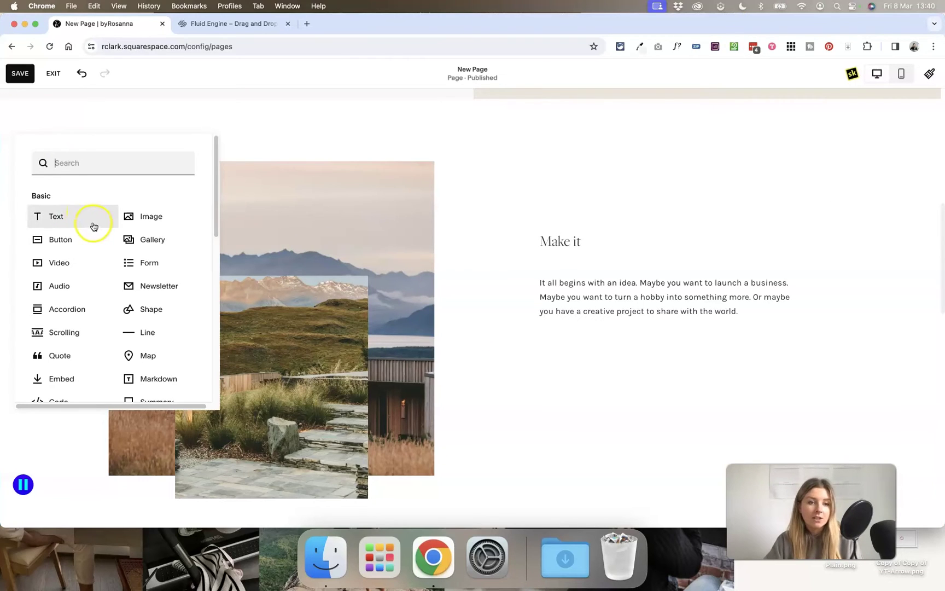
Step: Add a Button block and place LEARN MORE below the Make it paragraph
{"action": "left_click", "coordinate": [69, 241]}
{"action": "left_click_drag", "start_coordinate": [148, 193], "coordinate": [608, 391]}
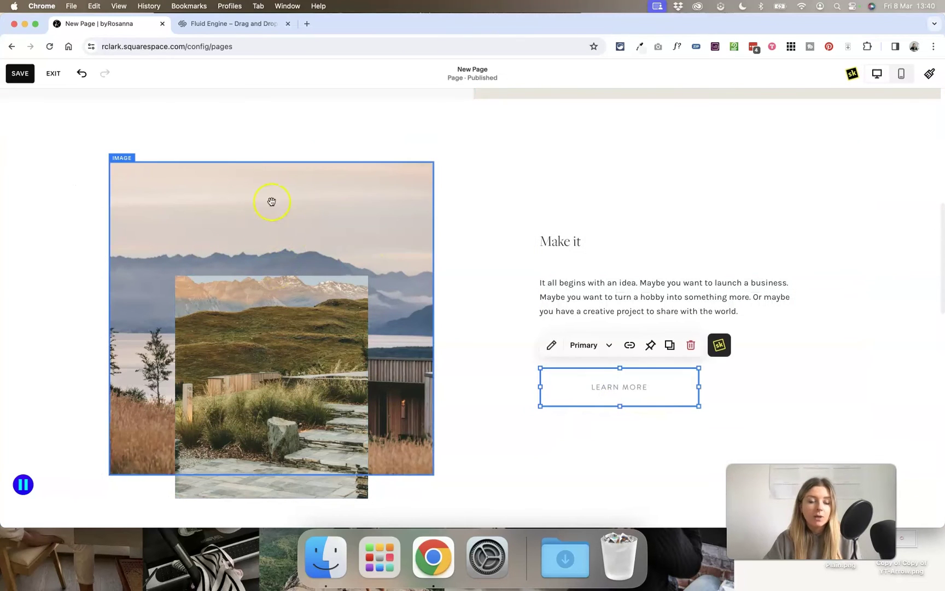
{"action": "mouse_move", "coordinate": [283, 320]}
{"action": "left_mouse_down"}
{"action": "mouse_move", "coordinate": [402, 332]}
{"action": "mouse_move", "coordinate": [279, 332]}
{"action": "left_mouse_up"}
{"action": "left_click", "coordinate": [481, 394]}
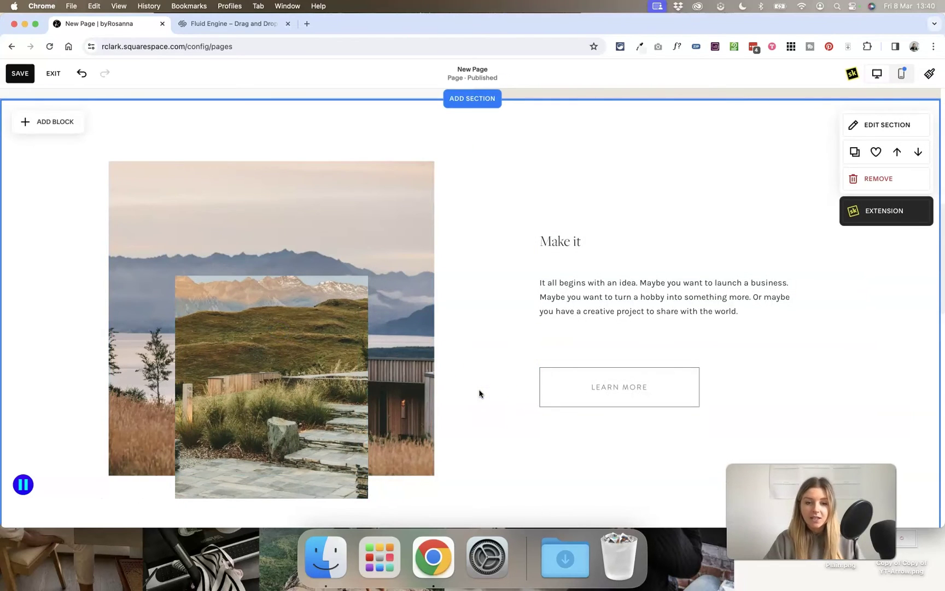
{"action": "left_click_drag", "start_coordinate": [352, 373], "coordinate": [363, 348]}
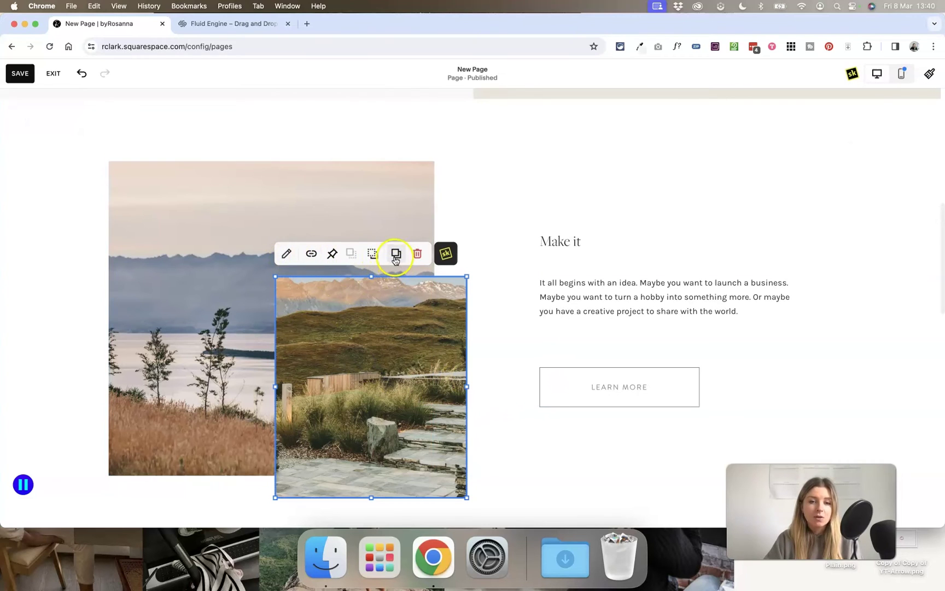
{"action": "left_click", "coordinate": [395, 254]}
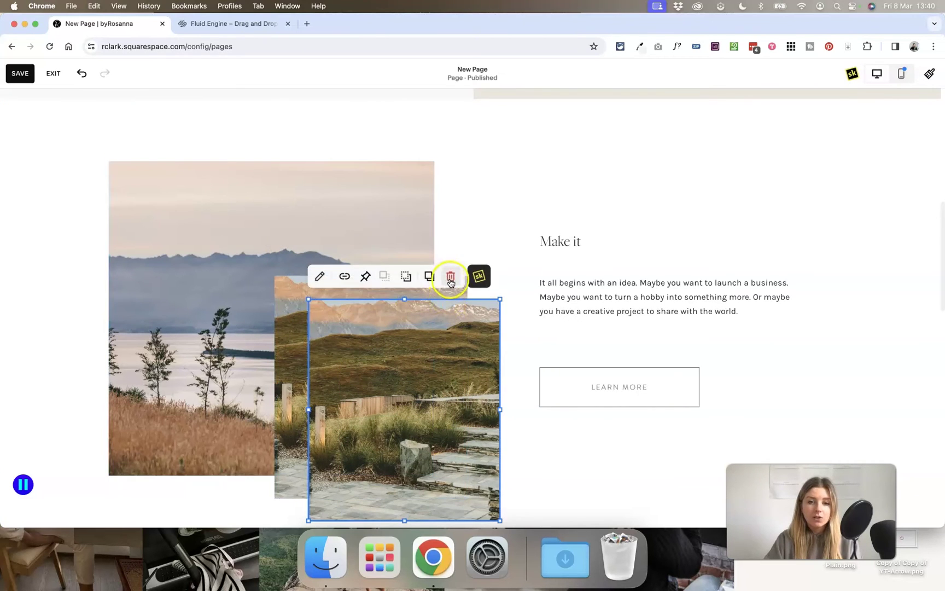
{"action": "left_click", "coordinate": [450, 278]}
{"action": "left_click", "coordinate": [394, 329]}
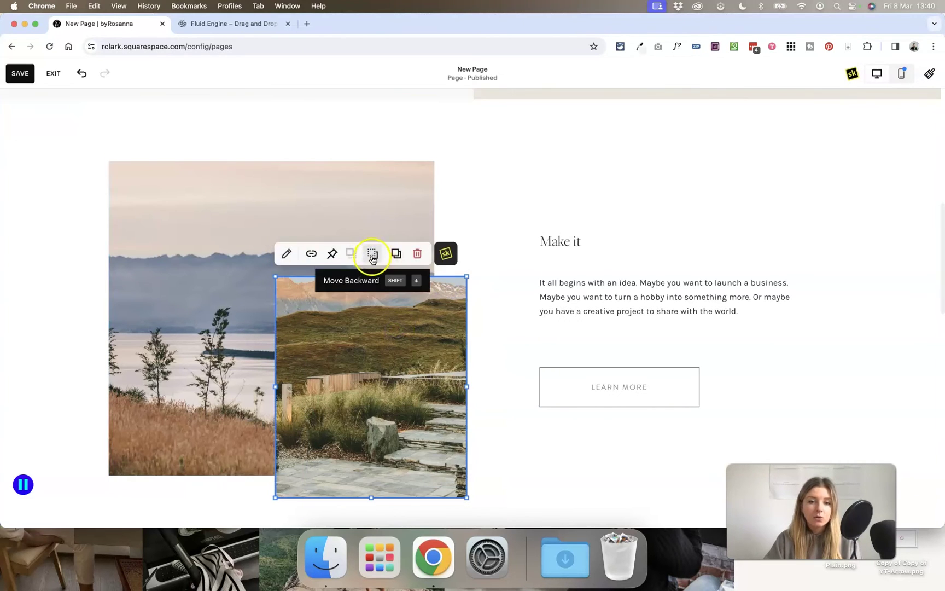
{"action": "left_click", "coordinate": [372, 255]}
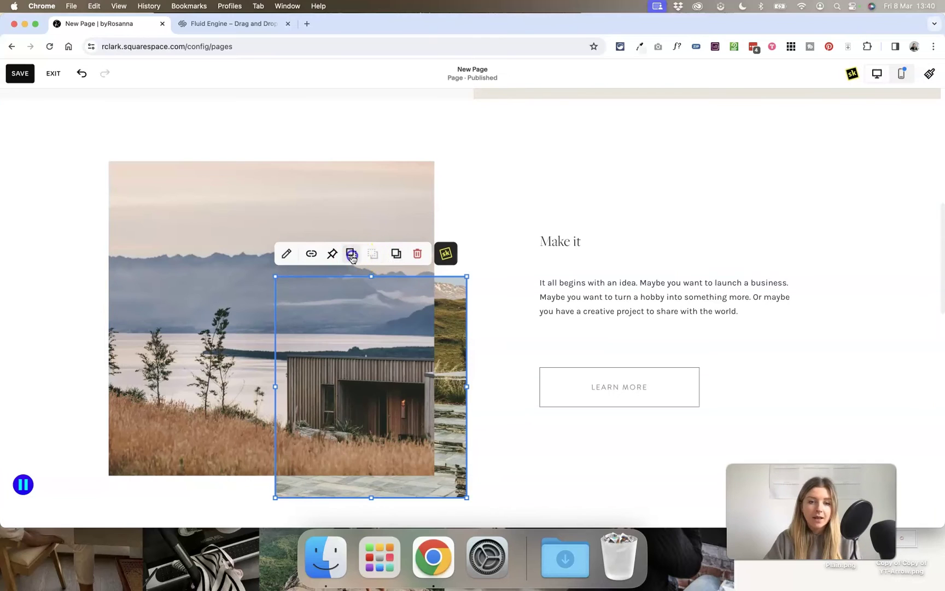
{"action": "left_click", "coordinate": [352, 255]}
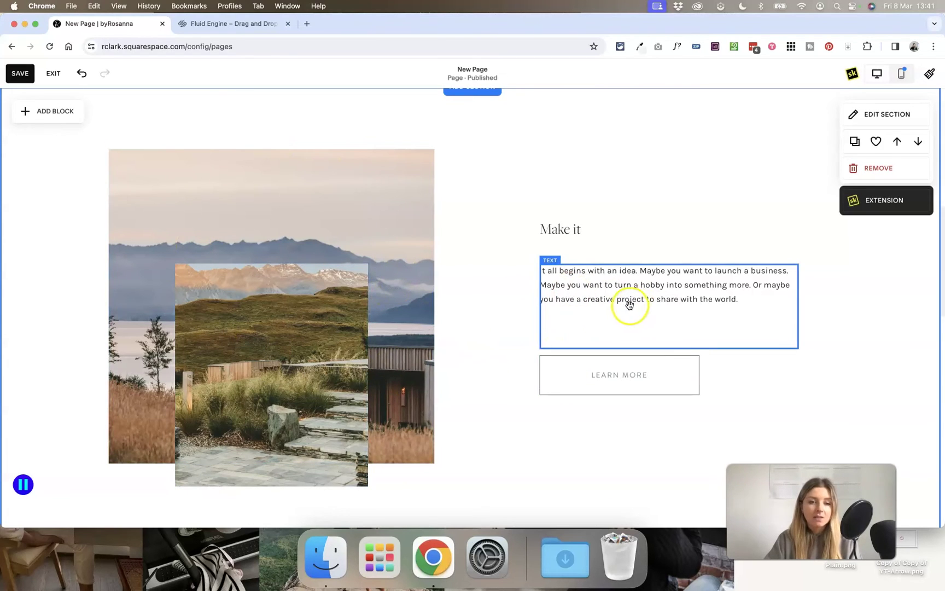
{"action": "left_click", "coordinate": [177, 209]}
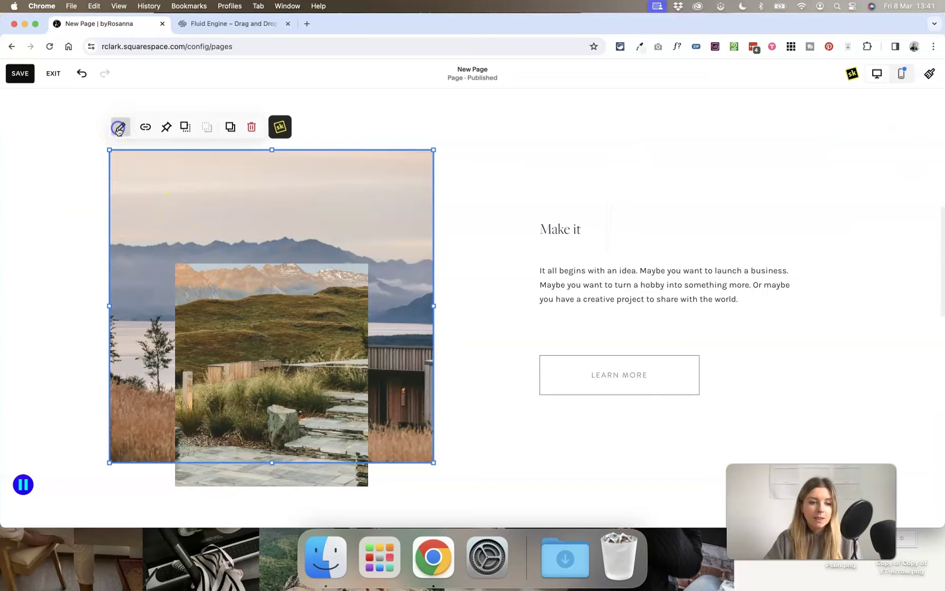
{"action": "left_click", "coordinate": [119, 128]}
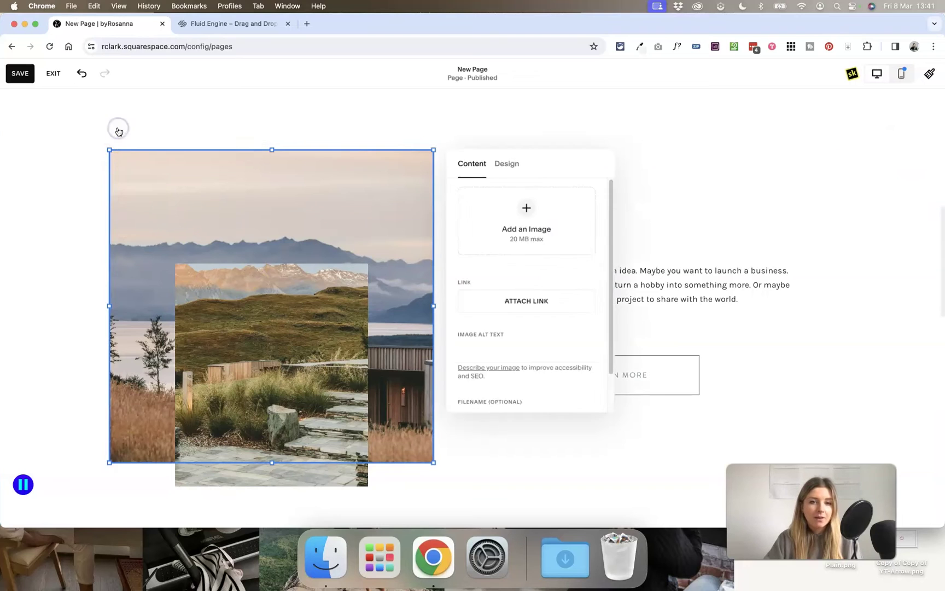
{"action": "left_click", "coordinate": [507, 168]}
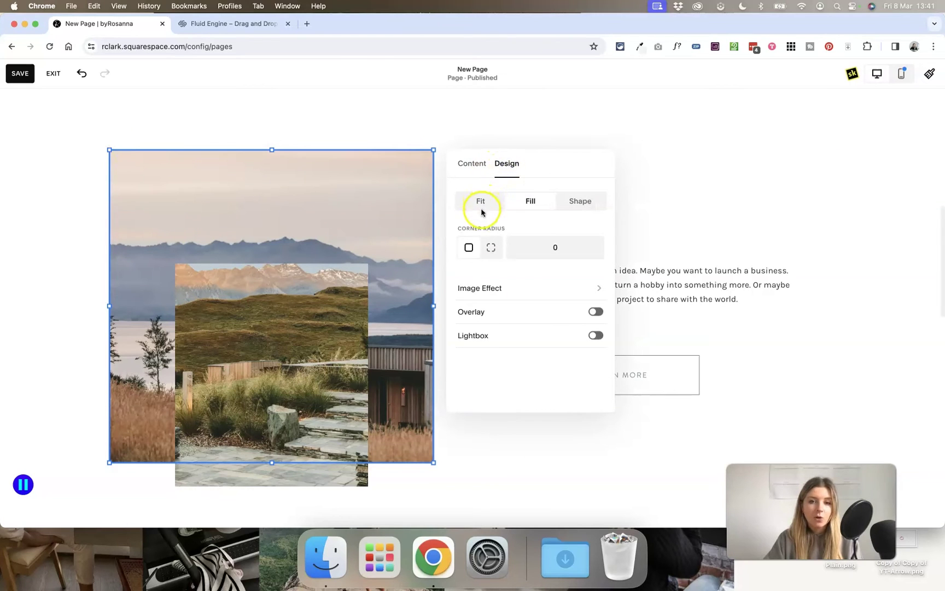
{"action": "left_click", "coordinate": [591, 205]}
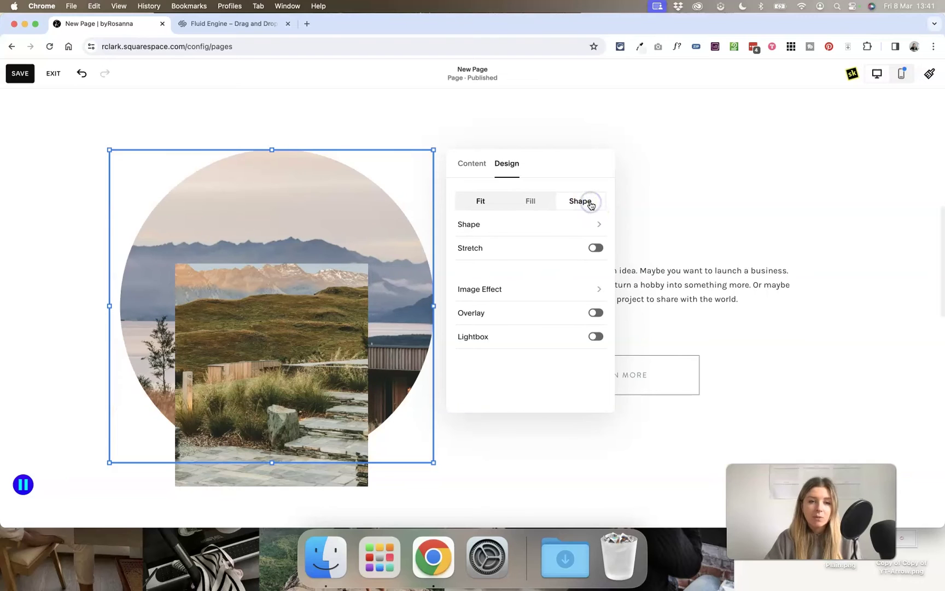
{"action": "left_click", "coordinate": [570, 231]}
{"action": "left_click", "coordinate": [463, 163]}
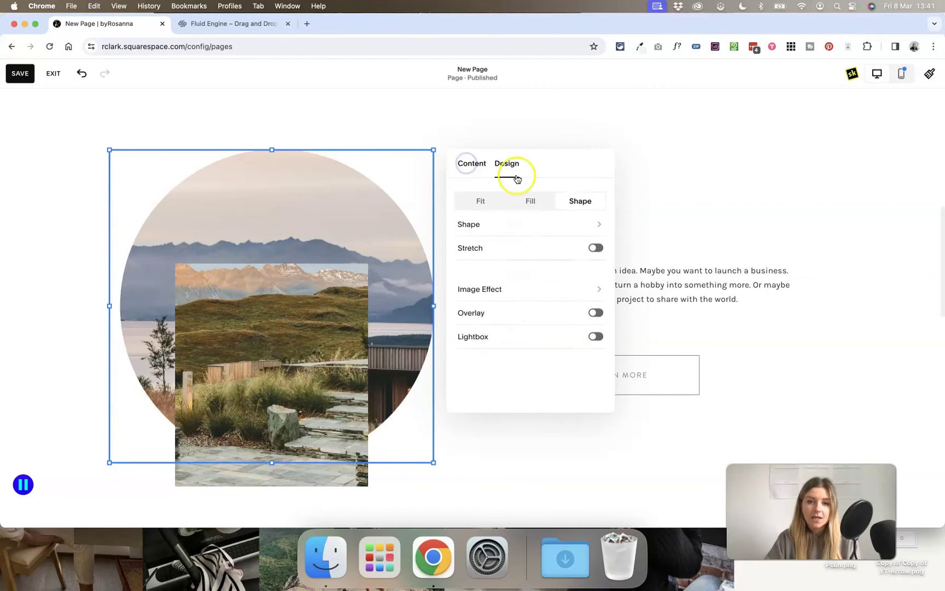
{"action": "left_click", "coordinate": [529, 201]}
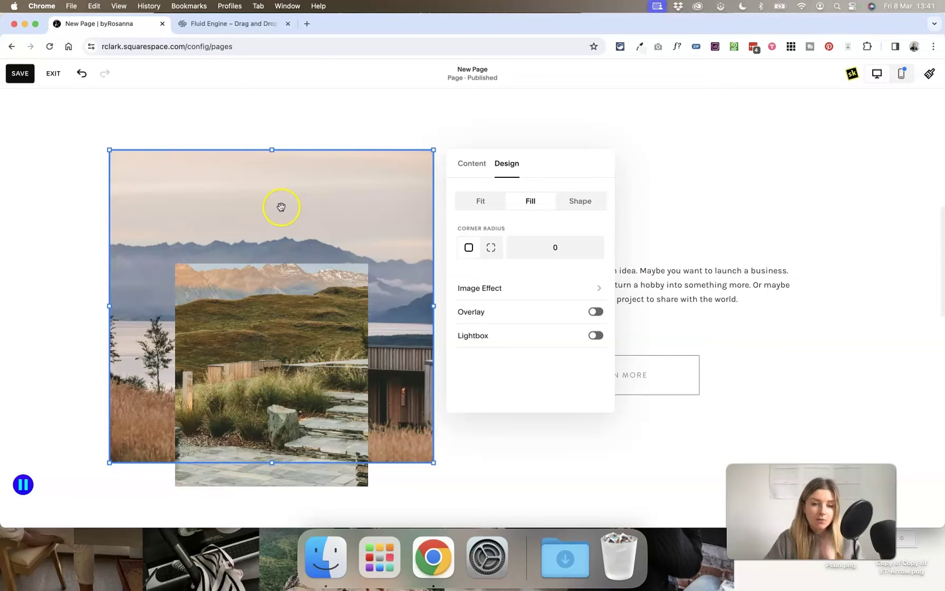
{"action": "left_click", "coordinate": [467, 168]}
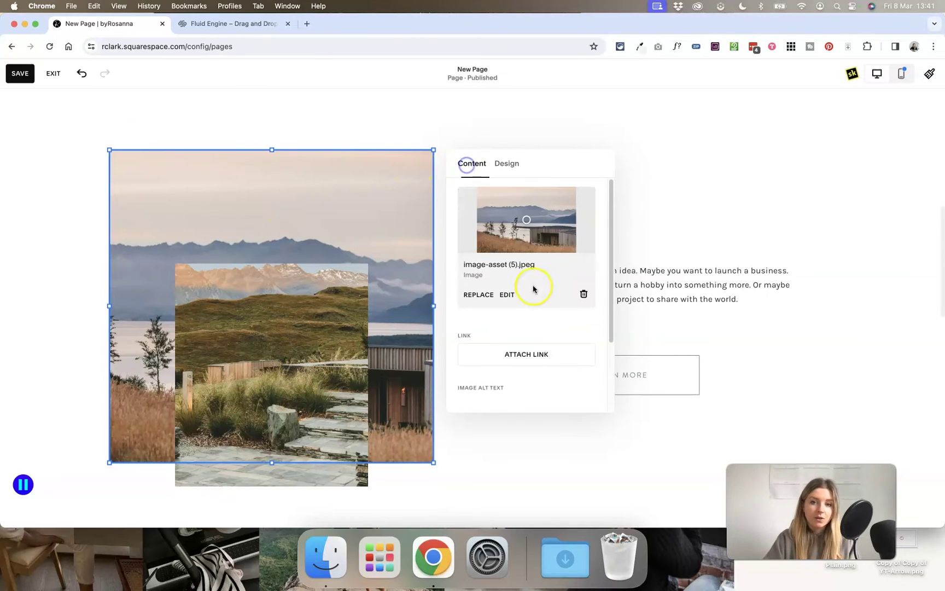
{"action": "left_click", "coordinate": [507, 164]}
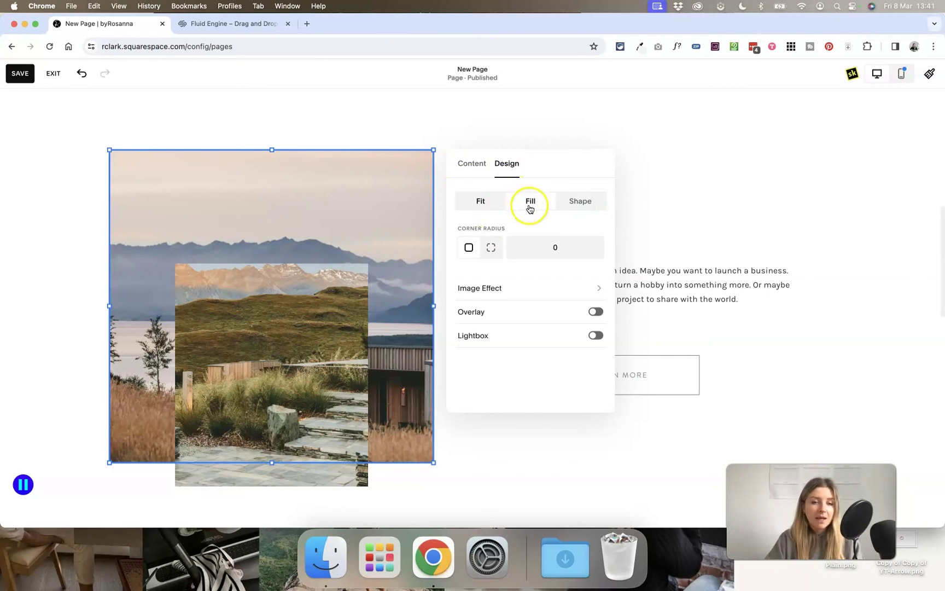
{"action": "left_click", "coordinate": [78, 230]}
{"action": "left_click", "coordinate": [121, 308]}
{"action": "mouse_move", "coordinate": [116, 308]}
{"action": "left_mouse_down"}
{"action": "mouse_move", "coordinate": [184, 312]}
{"action": "mouse_move", "coordinate": [120, 311]}
{"action": "left_mouse_up"}
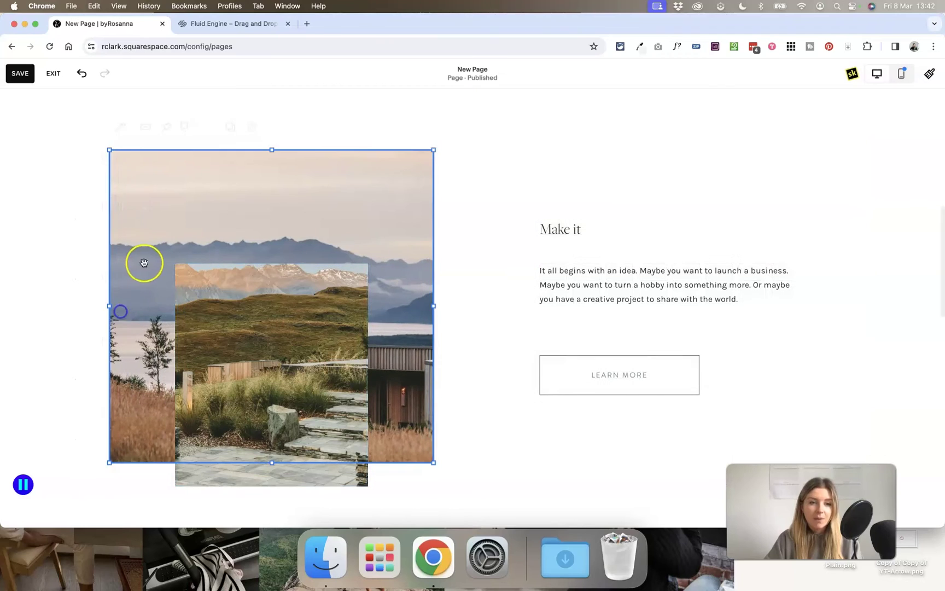
{"action": "left_click", "coordinate": [120, 128]}
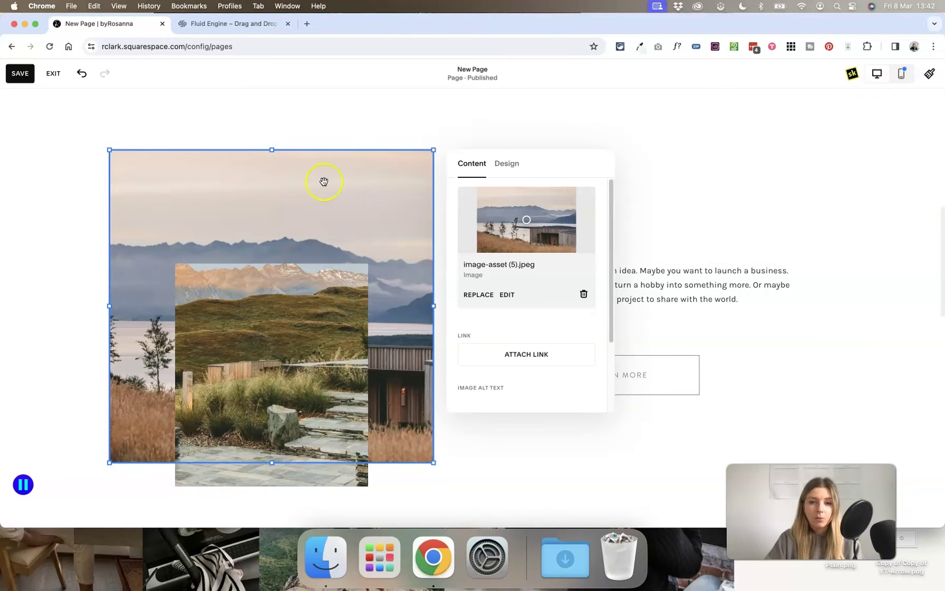
{"action": "left_click", "coordinate": [504, 166]}
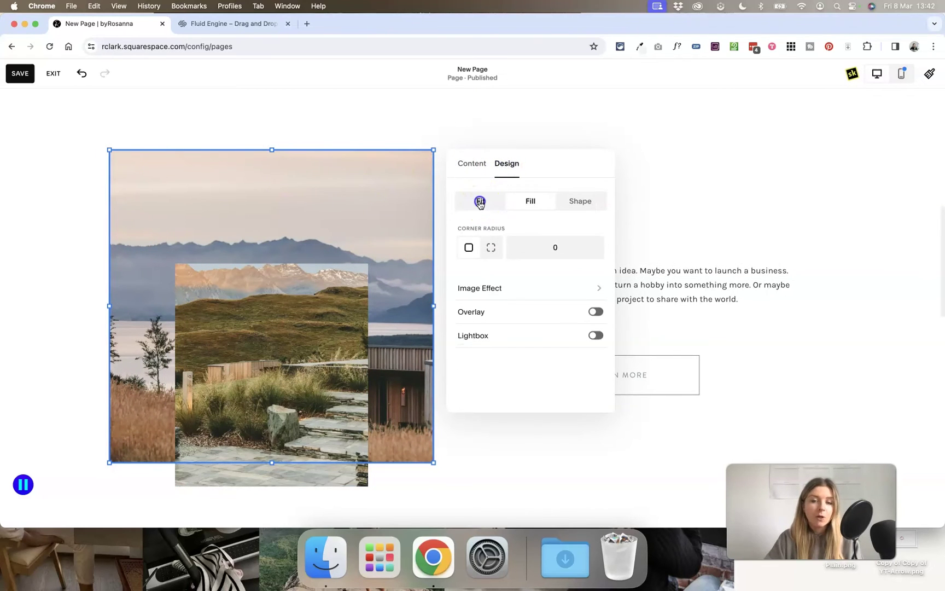
{"action": "left_click", "coordinate": [479, 201]}
{"action": "left_click", "coordinate": [269, 274]}
{"action": "mouse_move", "coordinate": [436, 308]}
{"action": "left_mouse_down"}
{"action": "mouse_move", "coordinate": [498, 305]}
{"action": "mouse_move", "coordinate": [359, 306]}
{"action": "mouse_move", "coordinate": [432, 306]}
{"action": "left_mouse_up"}
{"action": "mouse_move", "coordinate": [273, 139]}
{"action": "left_mouse_down"}
{"action": "mouse_move", "coordinate": [285, 234]}
{"action": "mouse_move", "coordinate": [279, 153]}
{"action": "left_mouse_up"}
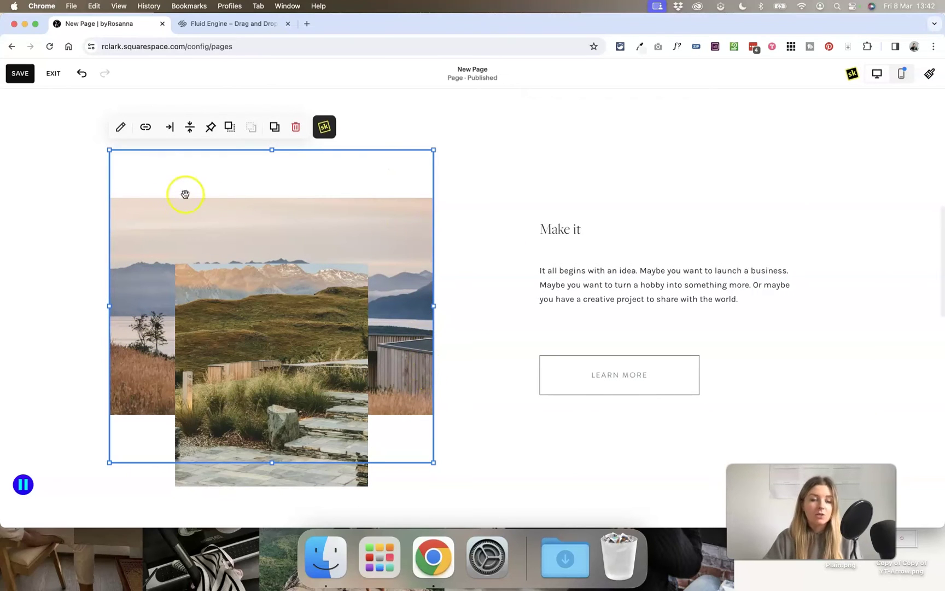
{"action": "left_click_drag", "start_coordinate": [433, 306], "coordinate": [445, 323]}
{"action": "mouse_move", "coordinate": [265, 148]}
{"action": "left_mouse_down"}
{"action": "mouse_move", "coordinate": [301, 278]}
{"action": "mouse_move", "coordinate": [266, 219]}
{"action": "mouse_move", "coordinate": [266, 151]}
{"action": "left_mouse_up"}
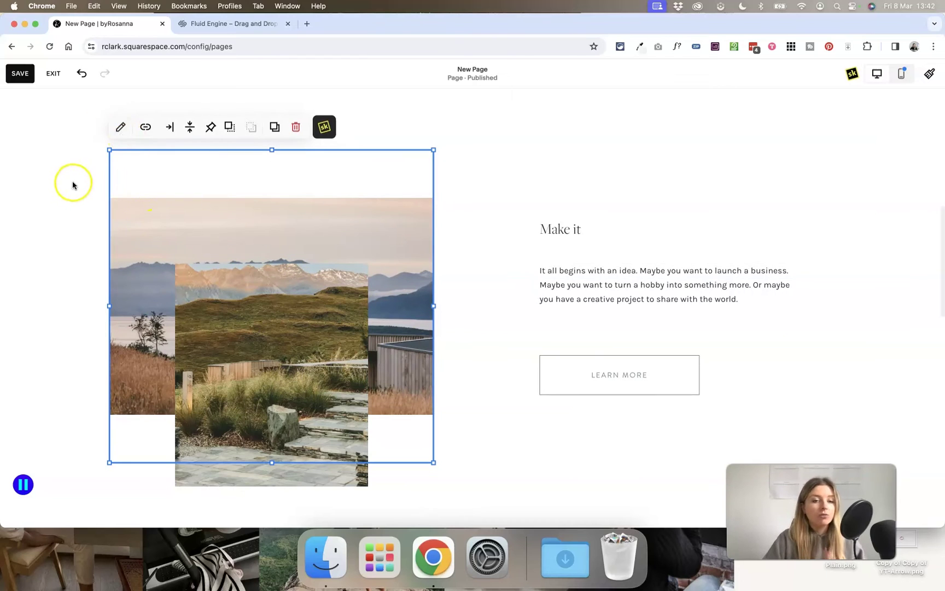
{"action": "left_click", "coordinate": [118, 129]}
{"action": "left_click", "coordinate": [541, 160]}
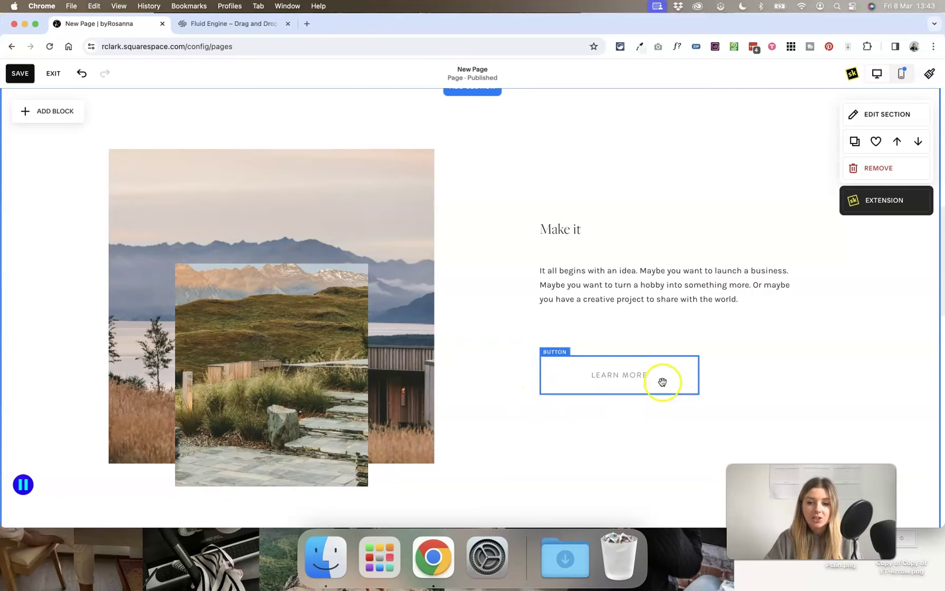
{"action": "left_click", "coordinate": [705, 391]}
{"action": "left_click_drag", "start_coordinate": [703, 392], "coordinate": [822, 435]}
{"action": "left_click", "coordinate": [872, 347]}
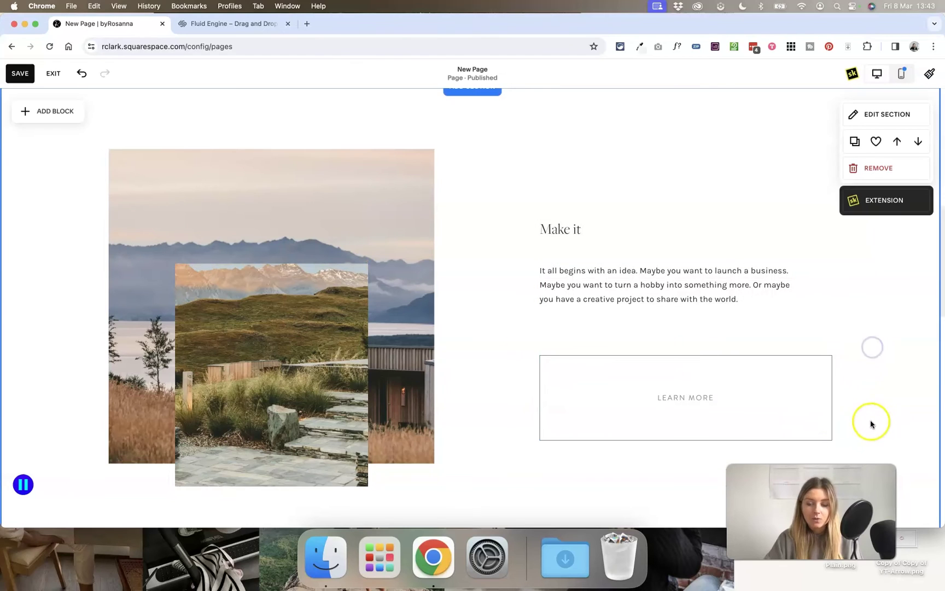
{"action": "left_click", "coordinate": [831, 437]}
{"action": "left_click", "coordinate": [832, 440]}
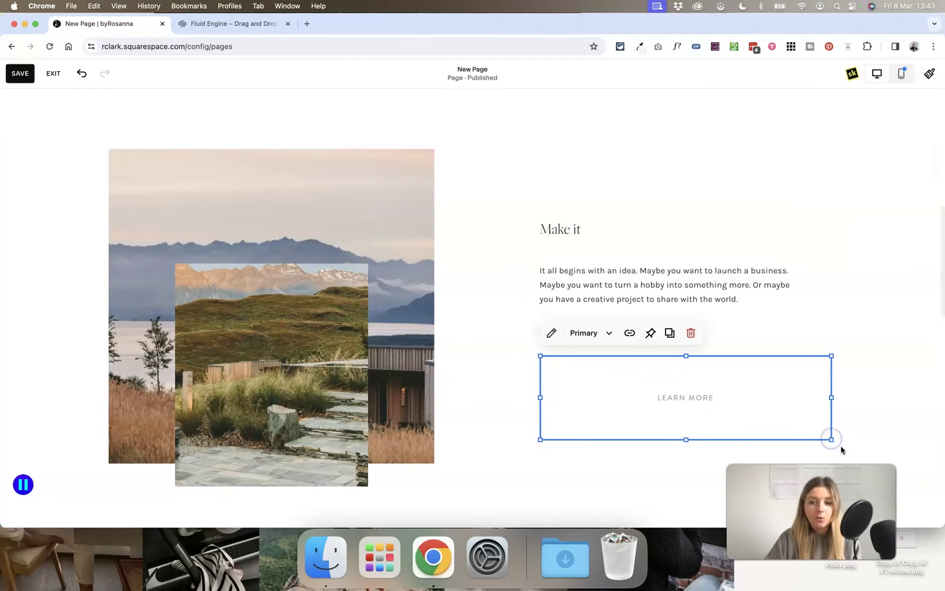
{"action": "left_click_drag", "start_coordinate": [831, 440], "coordinate": [648, 398]}
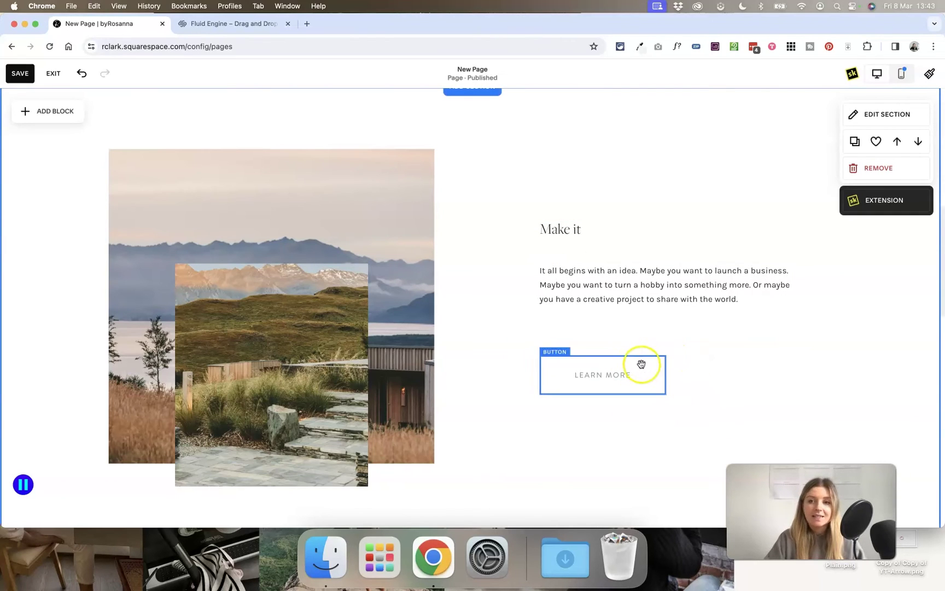
{"action": "left_click", "coordinate": [929, 76]}
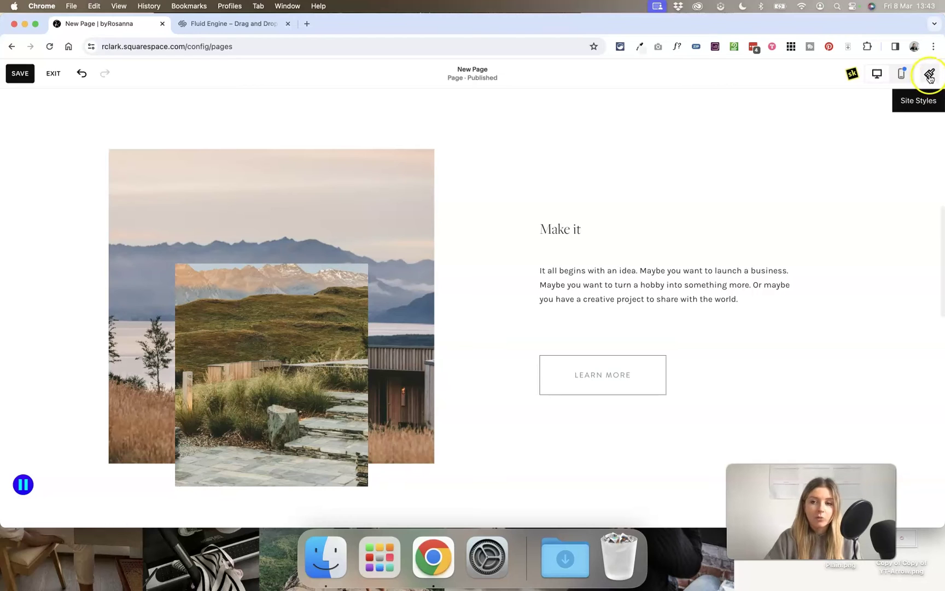
{"action": "left_click", "coordinate": [664, 393]}
{"action": "left_click_drag", "start_coordinate": [666, 394], "coordinate": [685, 387]}
Step: Size the LEARN MORE button to fit its label and nudge its block slightly left
{"action": "left_click", "coordinate": [576, 363]}
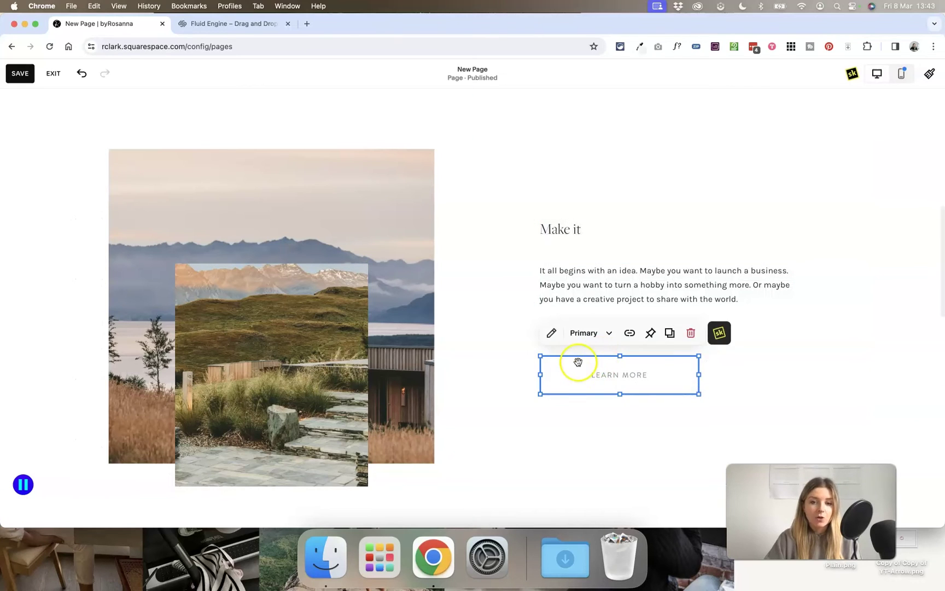
{"action": "left_click", "coordinate": [565, 366]}
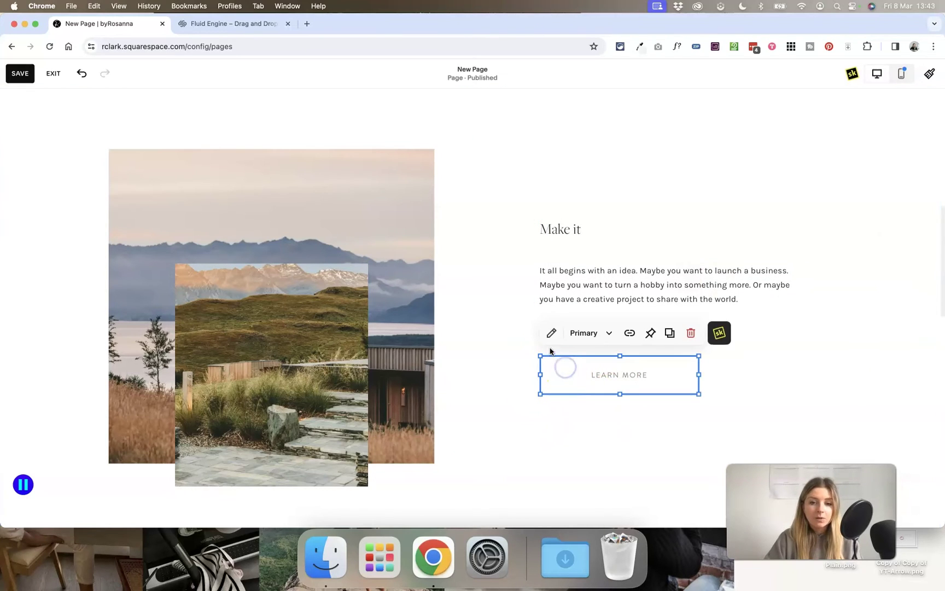
{"action": "left_click", "coordinate": [549, 333]}
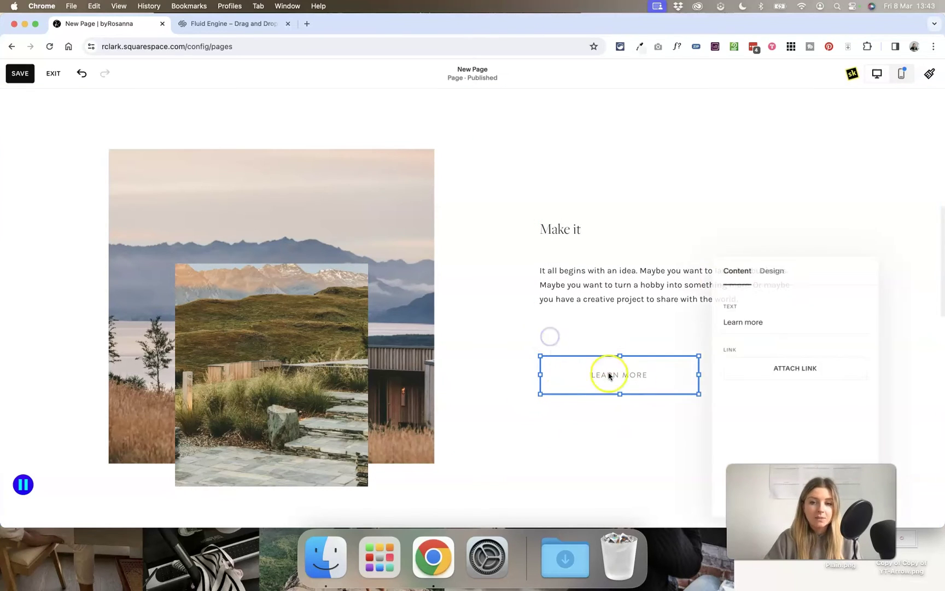
{"action": "left_click", "coordinate": [768, 273]}
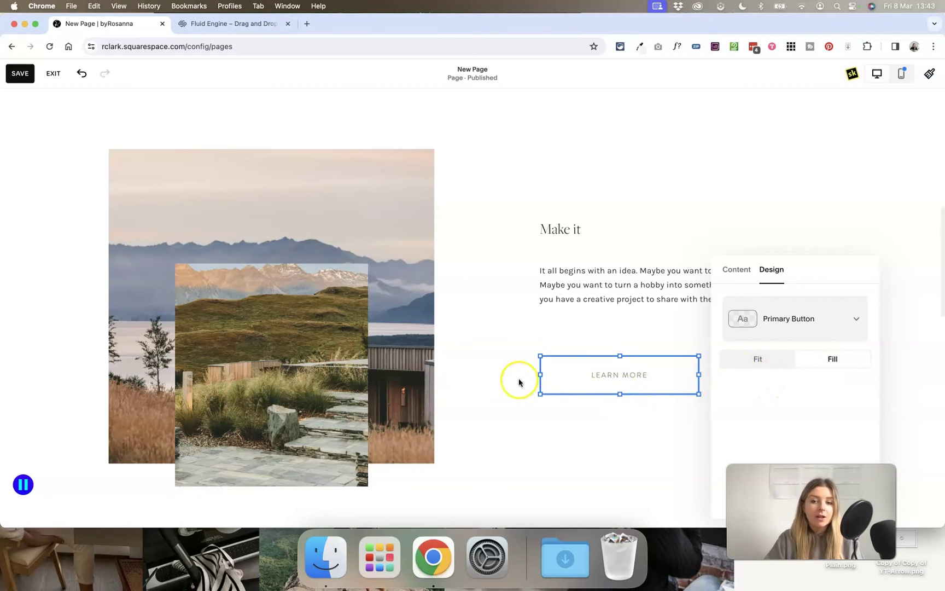
{"action": "left_click", "coordinate": [622, 431]}
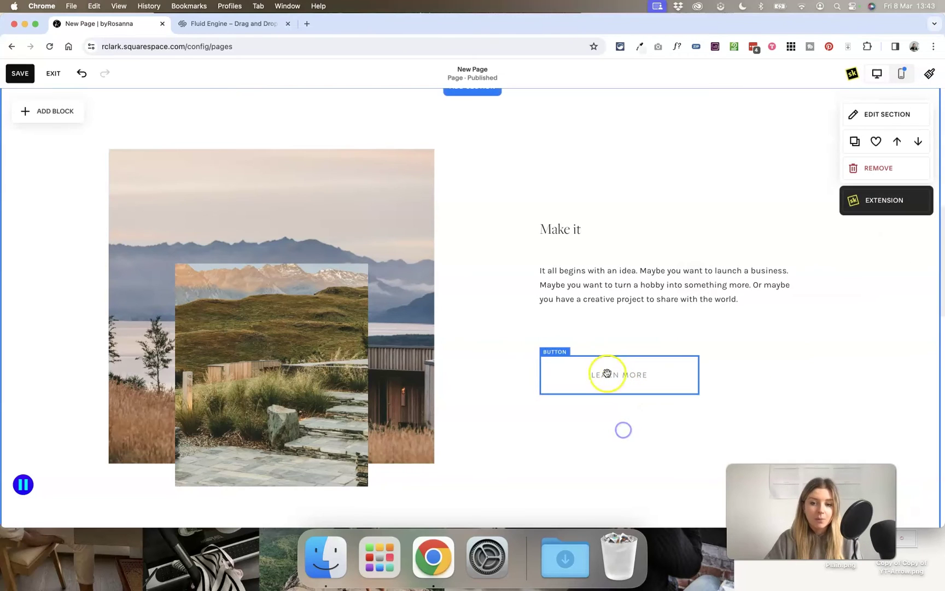
{"action": "left_click", "coordinate": [548, 332]}
{"action": "left_click", "coordinate": [776, 275]}
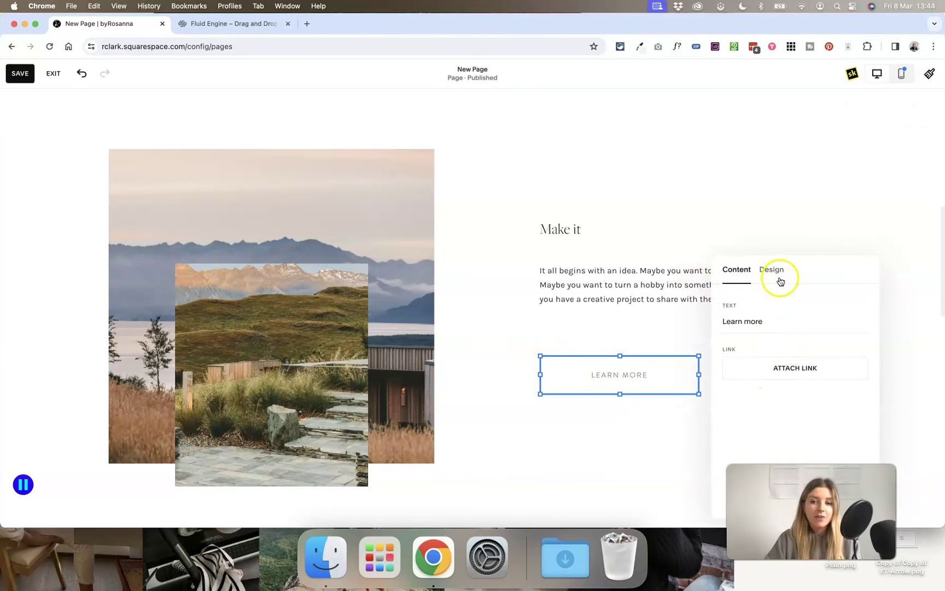
{"action": "left_click", "coordinate": [755, 361]}
{"action": "left_click", "coordinate": [641, 455]}
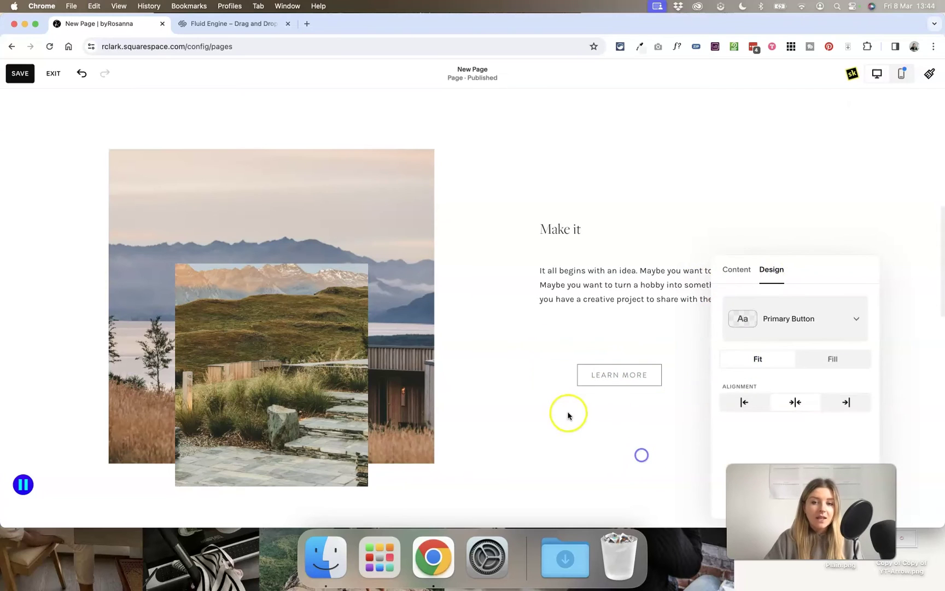
{"action": "left_click", "coordinate": [676, 386]}
{"action": "left_click_drag", "start_coordinate": [692, 377], "coordinate": [670, 376]}
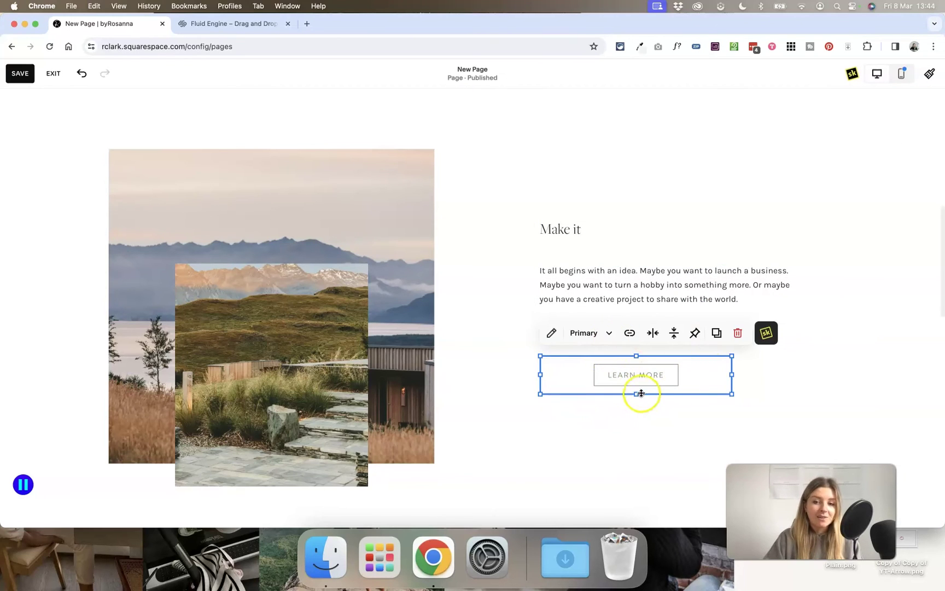
Step: Left-align LEARN MORE in its block, trying Secondary but keeping the Primary Button style
{"action": "left_click", "coordinate": [556, 334]}
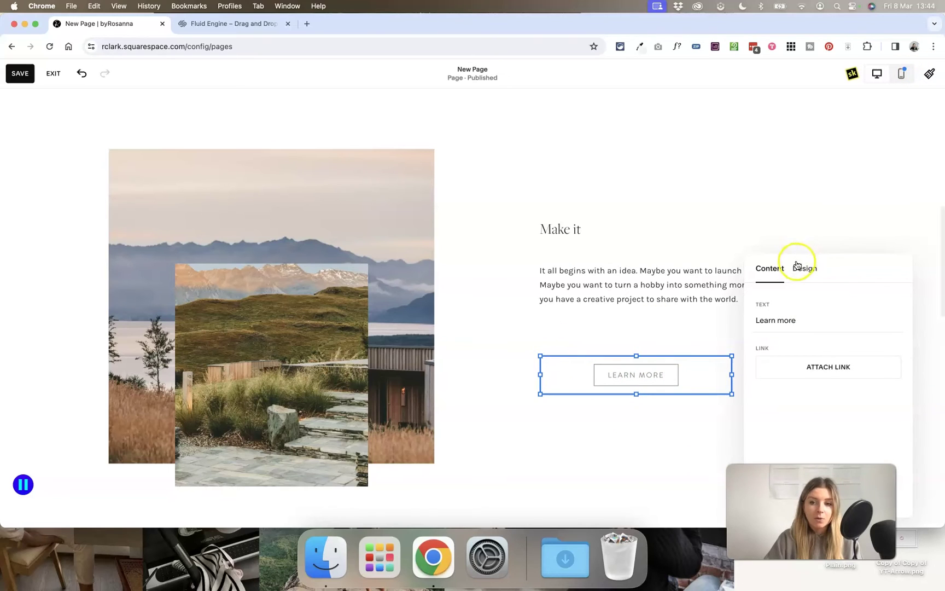
{"action": "left_click", "coordinate": [802, 268]}
{"action": "left_click", "coordinate": [776, 399]}
{"action": "left_click", "coordinate": [879, 401]}
{"action": "left_click", "coordinate": [781, 401]}
{"action": "left_click", "coordinate": [863, 313]}
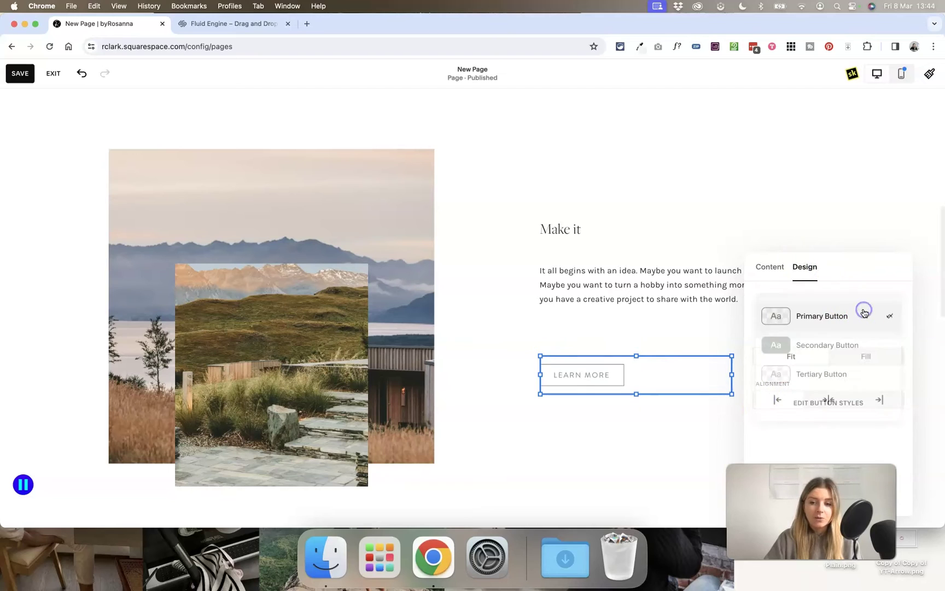
{"action": "left_click", "coordinate": [853, 344]}
{"action": "left_click", "coordinate": [845, 315]}
{"action": "left_click", "coordinate": [834, 293]}
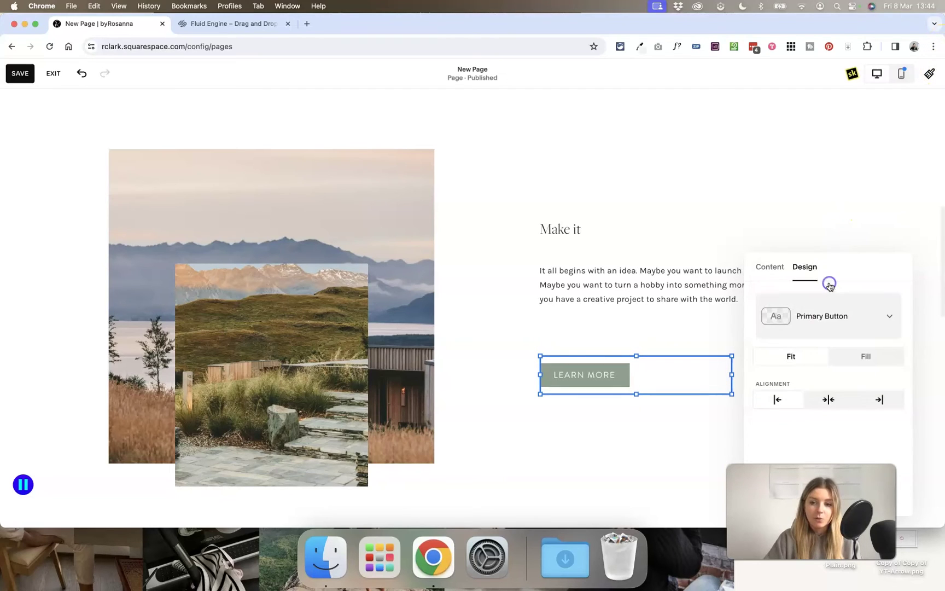
{"action": "left_click", "coordinate": [830, 322]}
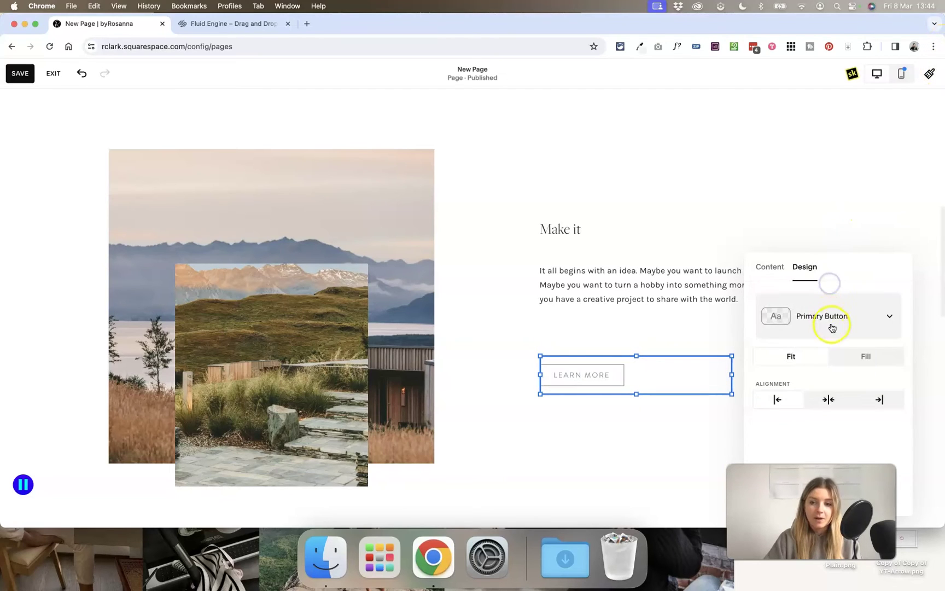
{"action": "left_click", "coordinate": [686, 430]}
{"action": "left_click", "coordinate": [664, 435]}
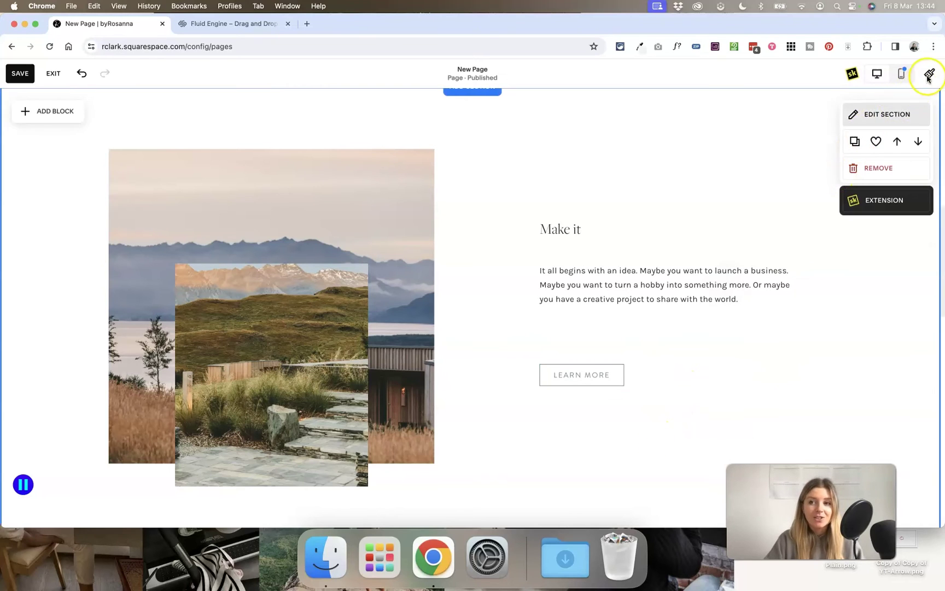
Step: Set the Learn More button to Fill its block and drag the block taller
{"action": "left_click", "coordinate": [656, 358]}
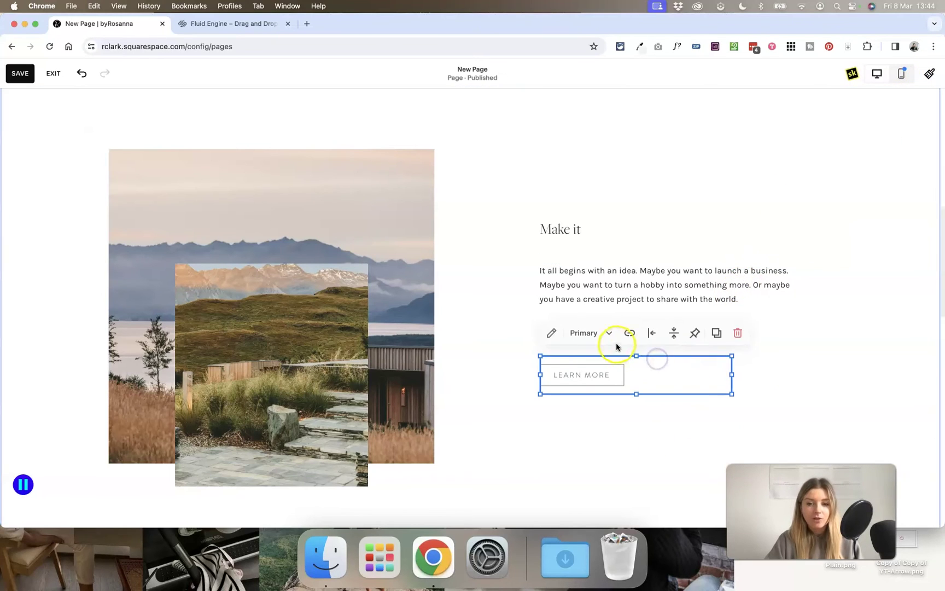
{"action": "left_click", "coordinate": [550, 330]}
{"action": "left_click", "coordinate": [808, 267]}
{"action": "left_click", "coordinate": [853, 355]}
{"action": "left_click_drag", "start_coordinate": [636, 371], "coordinate": [635, 402]}
{"action": "left_click", "coordinate": [599, 421]}
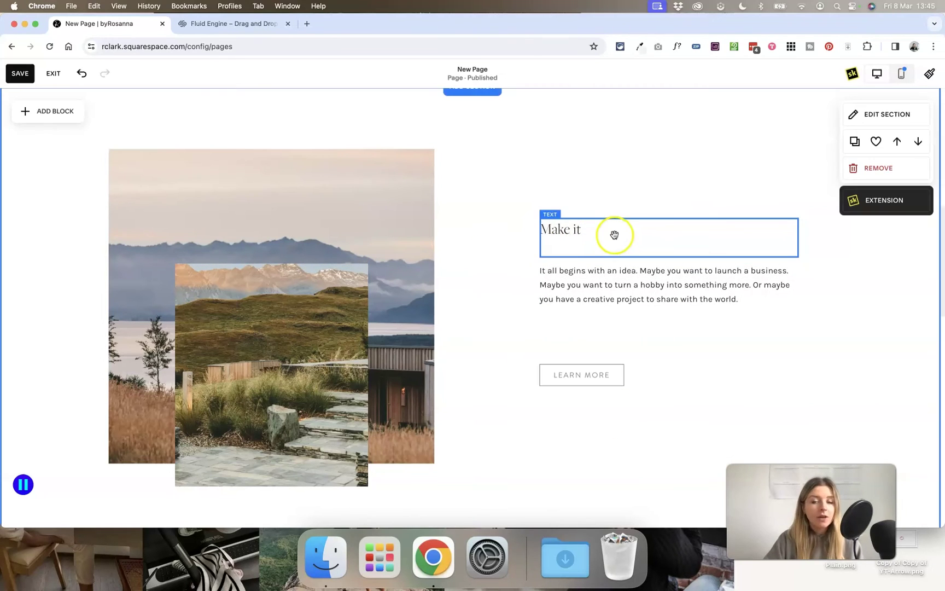
{"action": "left_click", "coordinate": [581, 232]}
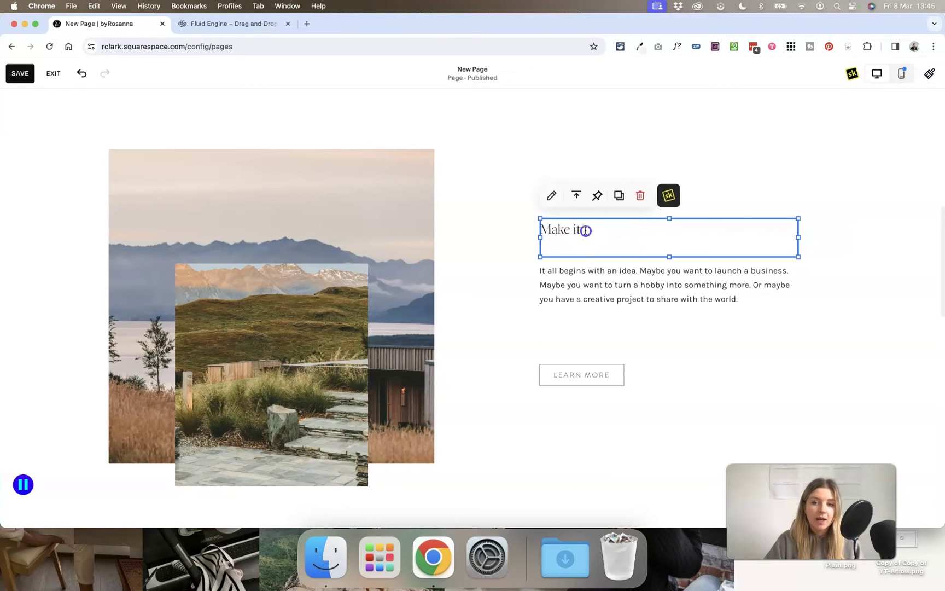
{"action": "left_click", "coordinate": [627, 243]}
{"action": "key", "text": "BackSpace"}
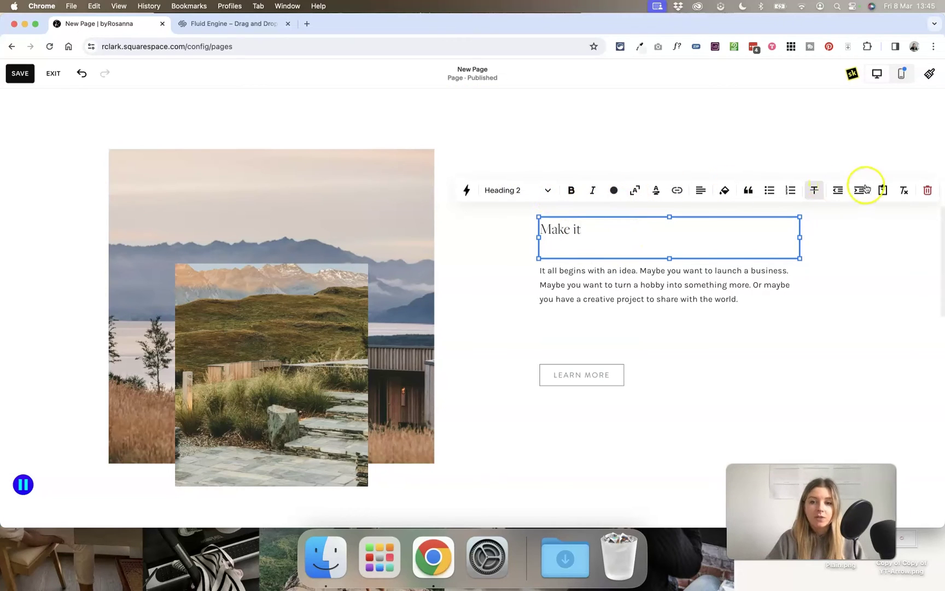
{"action": "left_click", "coordinate": [514, 229]}
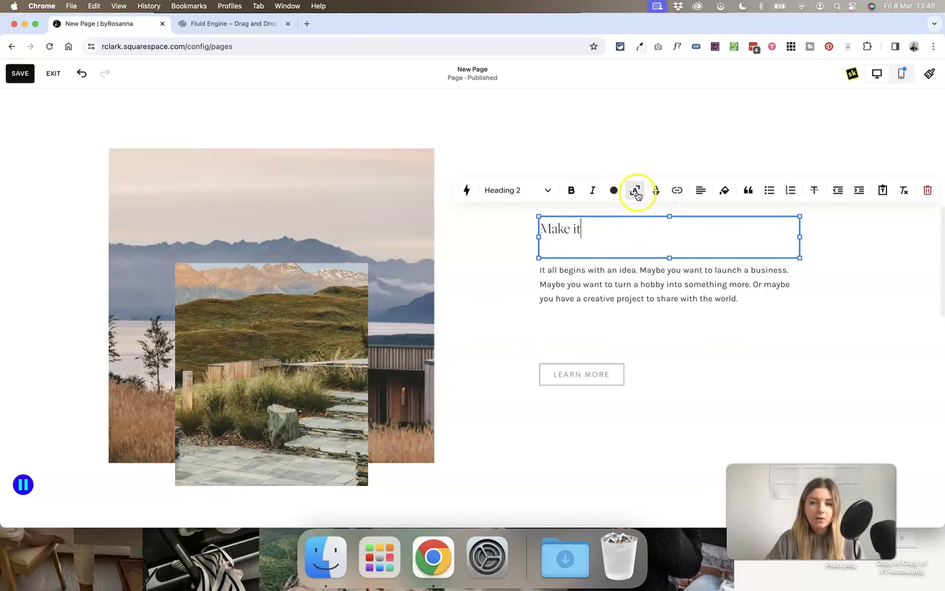
{"action": "left_click", "coordinate": [635, 192]}
{"action": "left_click_drag", "start_coordinate": [799, 216], "coordinate": [687, 285]}
{"action": "left_click_drag", "start_coordinate": [764, 267], "coordinate": [799, 265]}
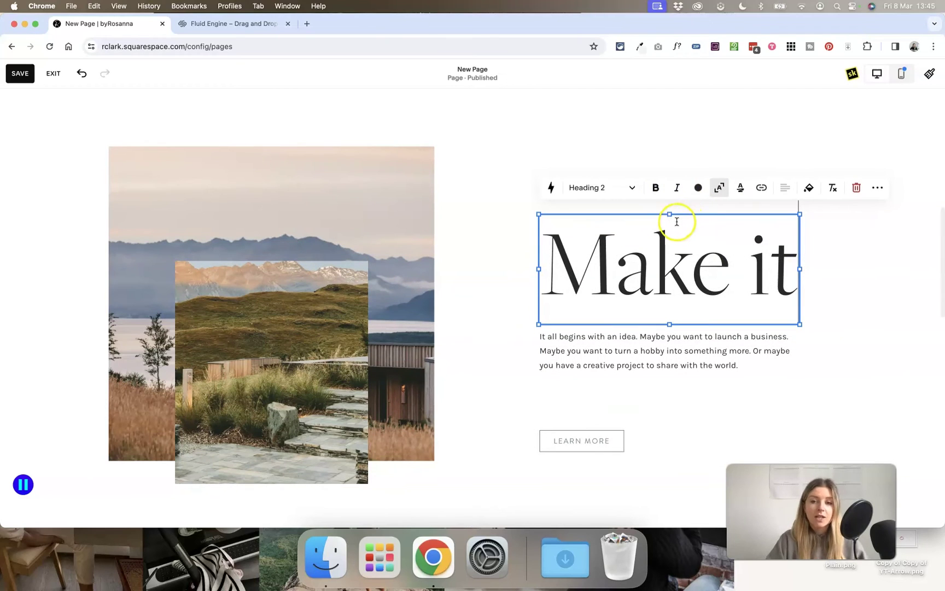
{"action": "left_click", "coordinate": [624, 192]}
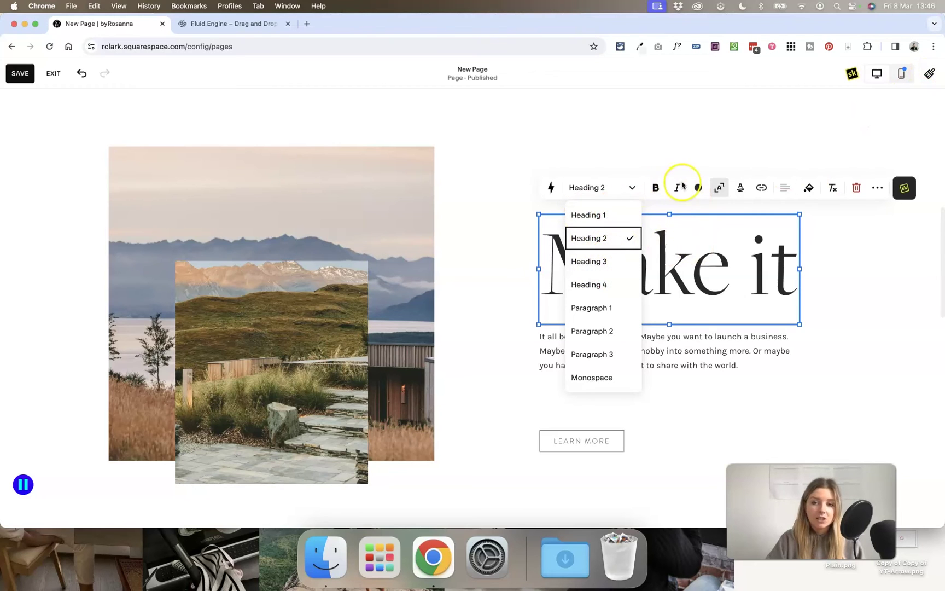
{"action": "left_click", "coordinate": [638, 189]}
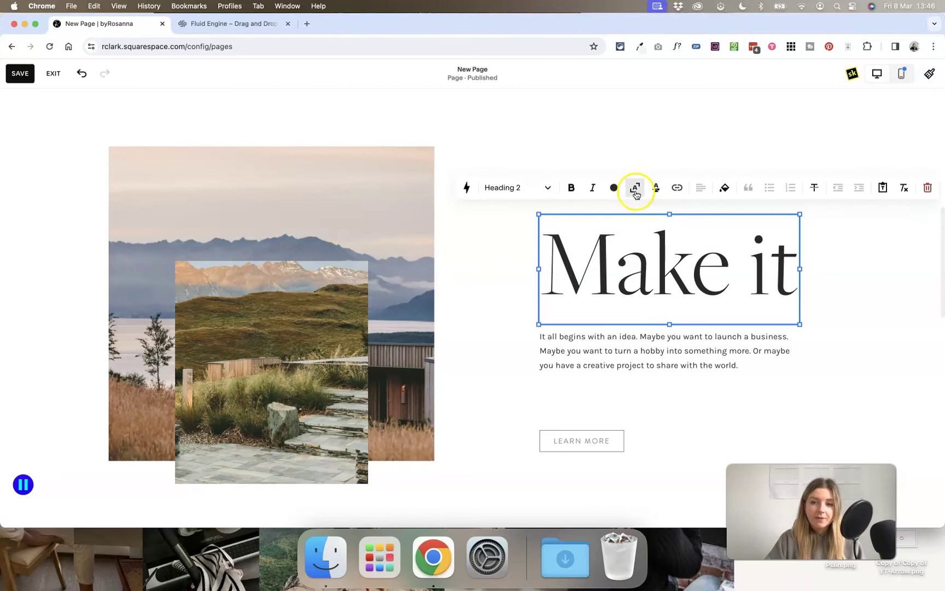
{"action": "left_click", "coordinate": [635, 189]}
{"action": "left_click", "coordinate": [619, 234]}
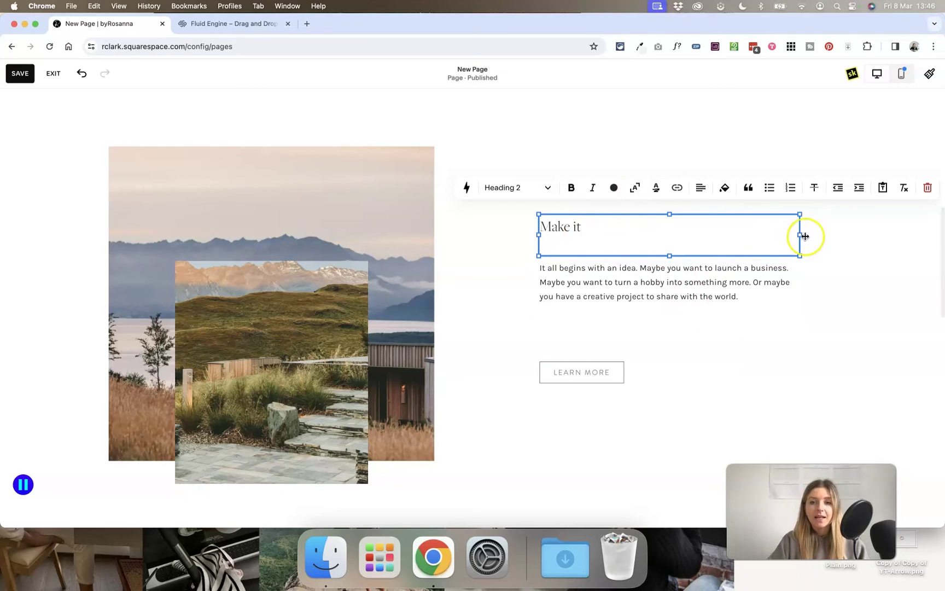
{"action": "left_click", "coordinate": [638, 186]}
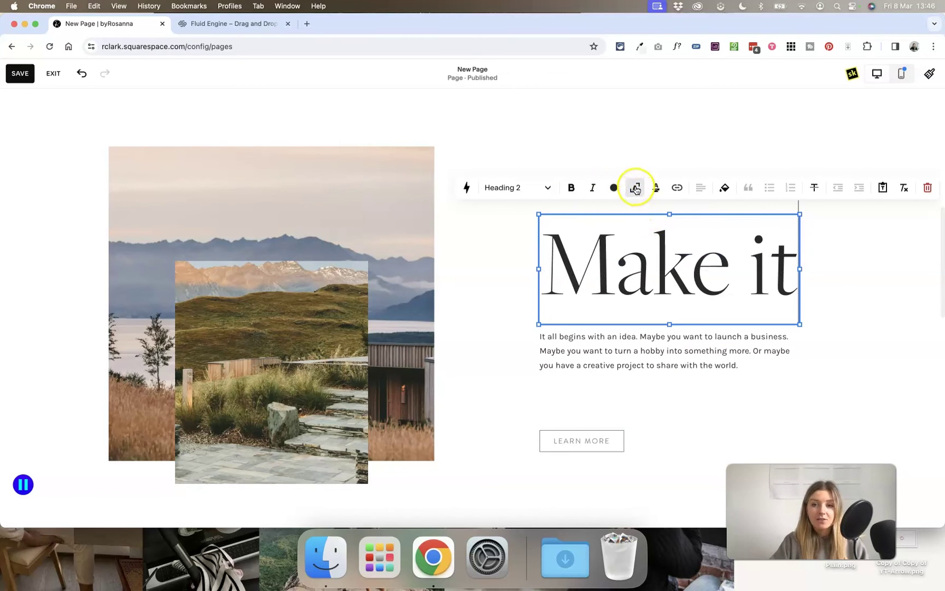
{"action": "left_click", "coordinate": [635, 191]}
{"action": "left_click", "coordinate": [853, 259]}
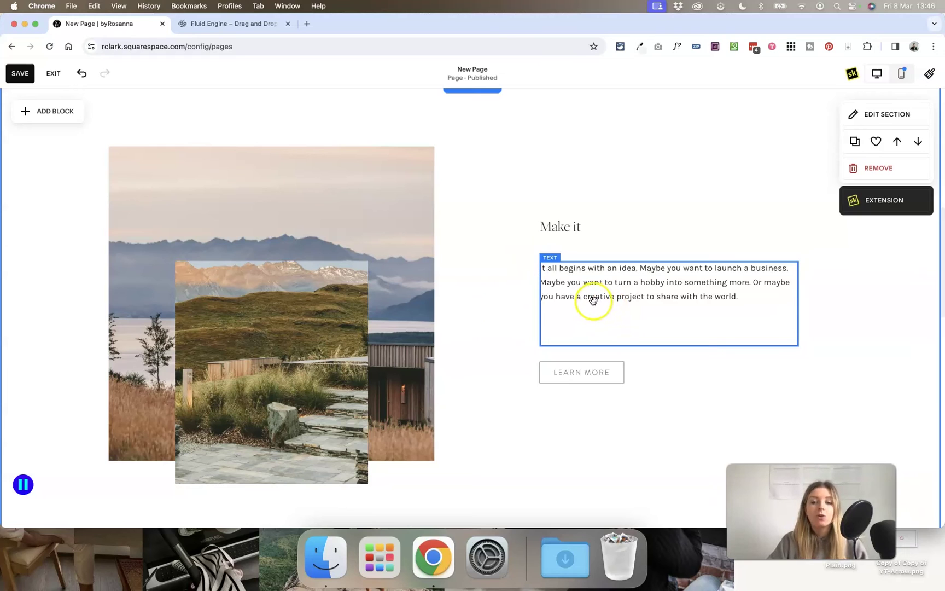
Step: Set the landscape image to Fit, trying Top and Bottom before vertical Center alignment
{"action": "double_click", "coordinate": [416, 219]}
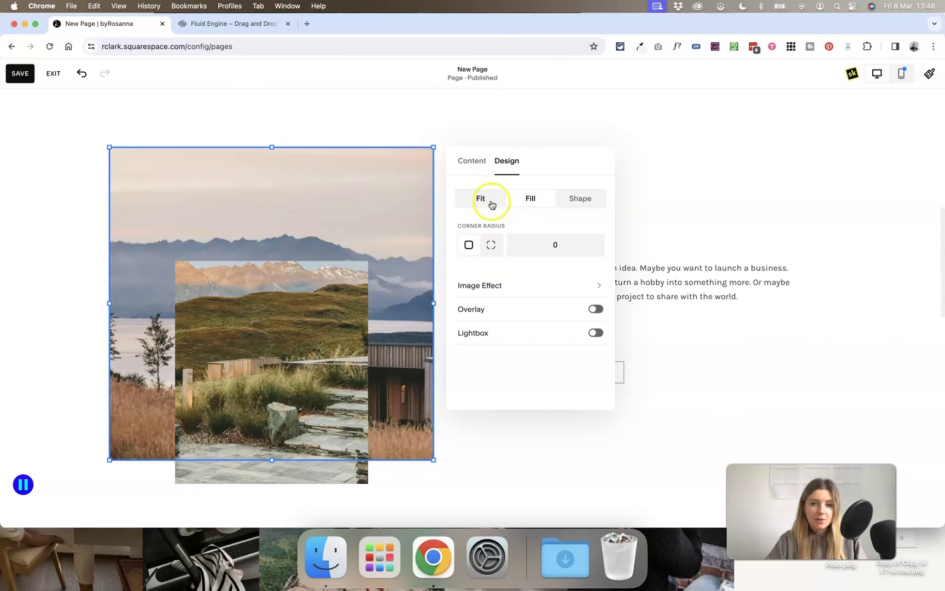
{"action": "left_click", "coordinate": [492, 204]}
{"action": "left_click", "coordinate": [51, 207]}
{"action": "left_click", "coordinate": [160, 175]}
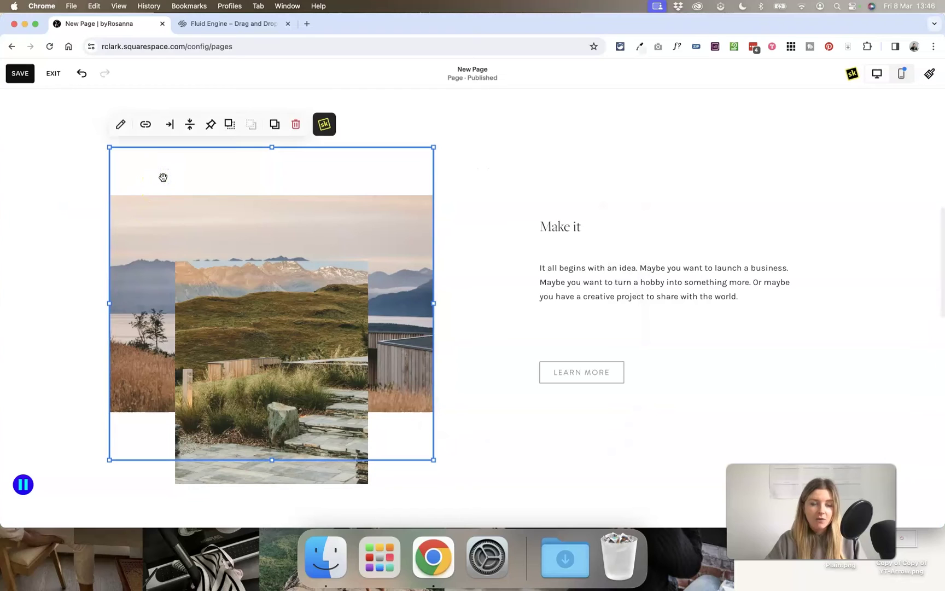
{"action": "left_click", "coordinate": [191, 130]}
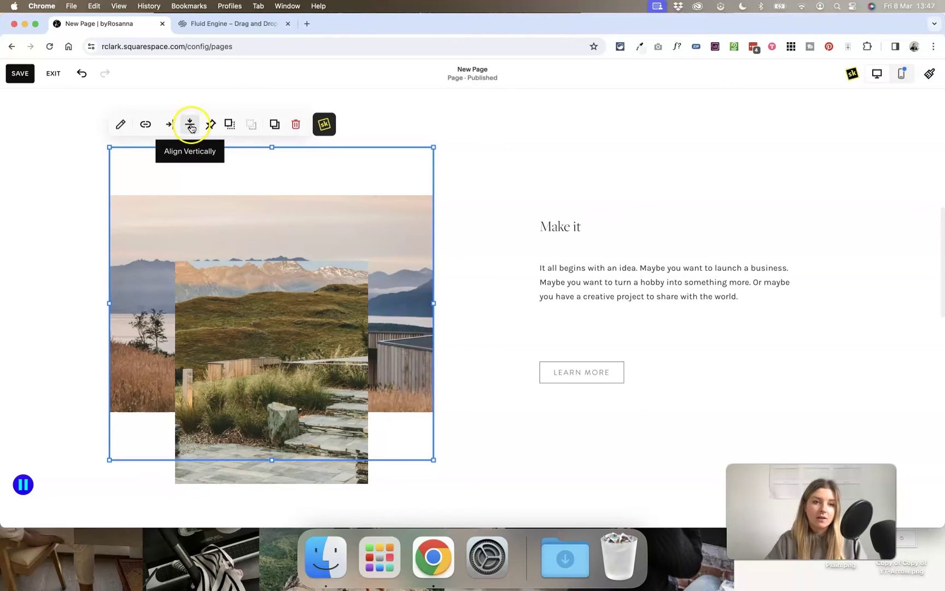
{"action": "left_click", "coordinate": [190, 130]}
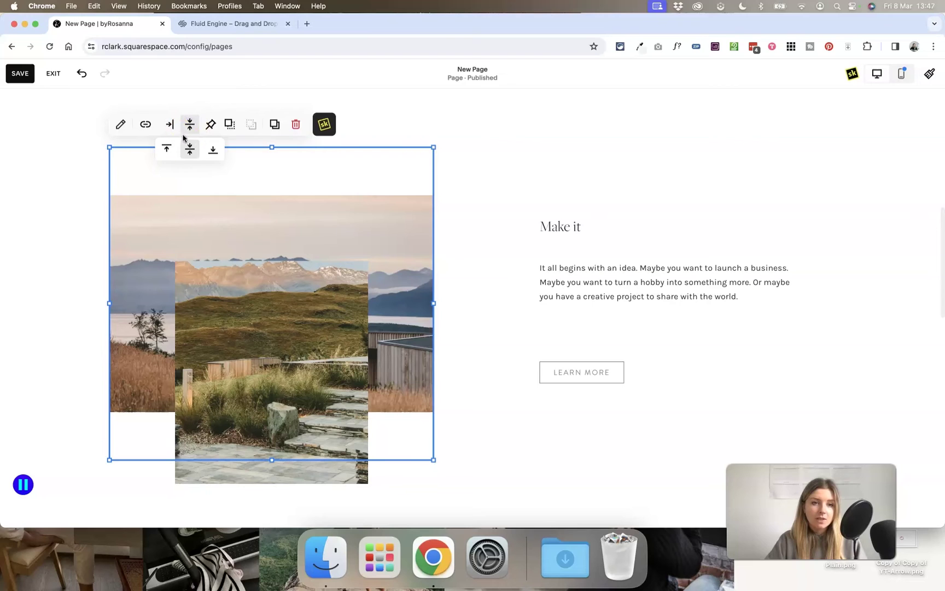
{"action": "left_click", "coordinate": [167, 149]}
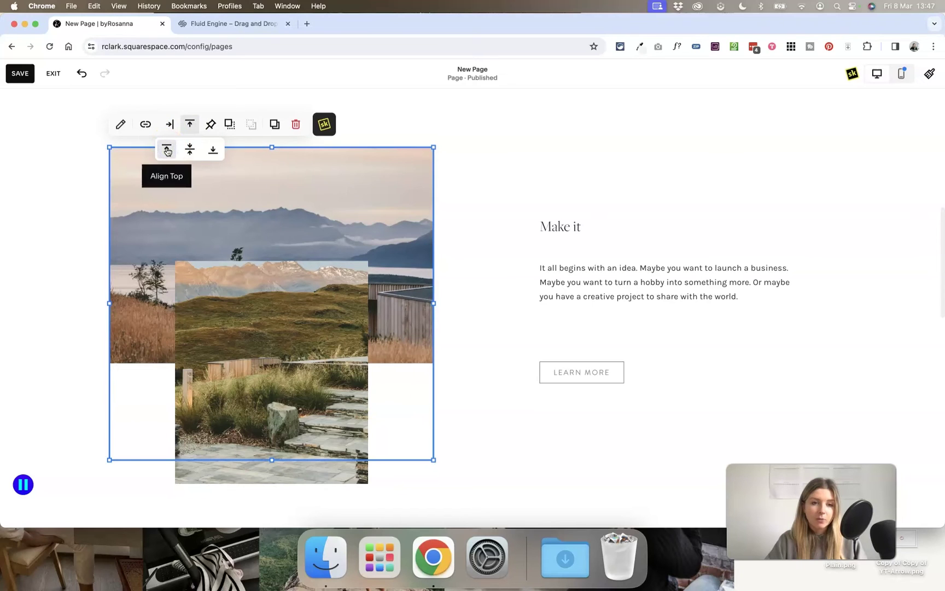
{"action": "left_click", "coordinate": [213, 150]}
{"action": "left_click", "coordinate": [192, 129]}
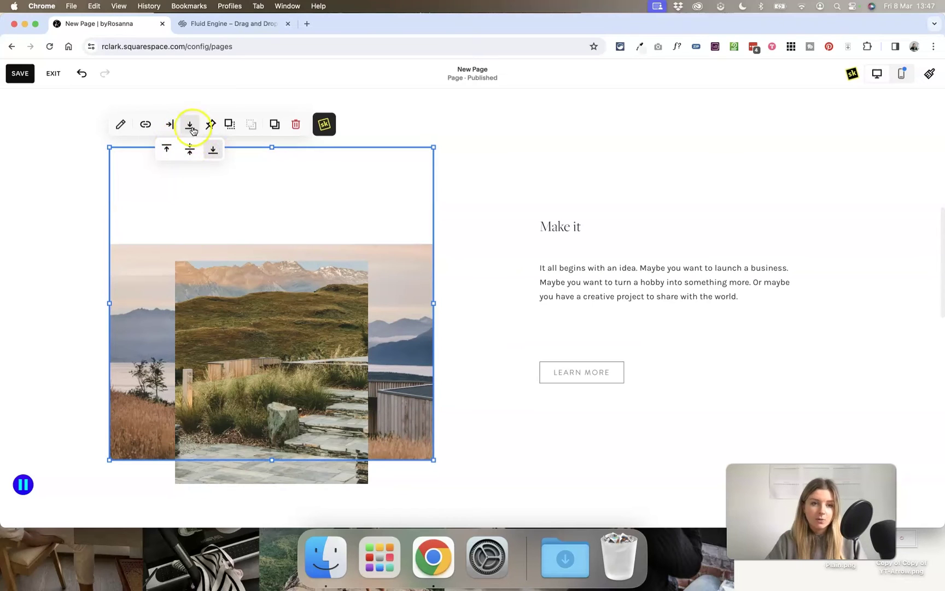
{"action": "left_click", "coordinate": [190, 150]}
{"action": "left_click", "coordinate": [533, 150]}
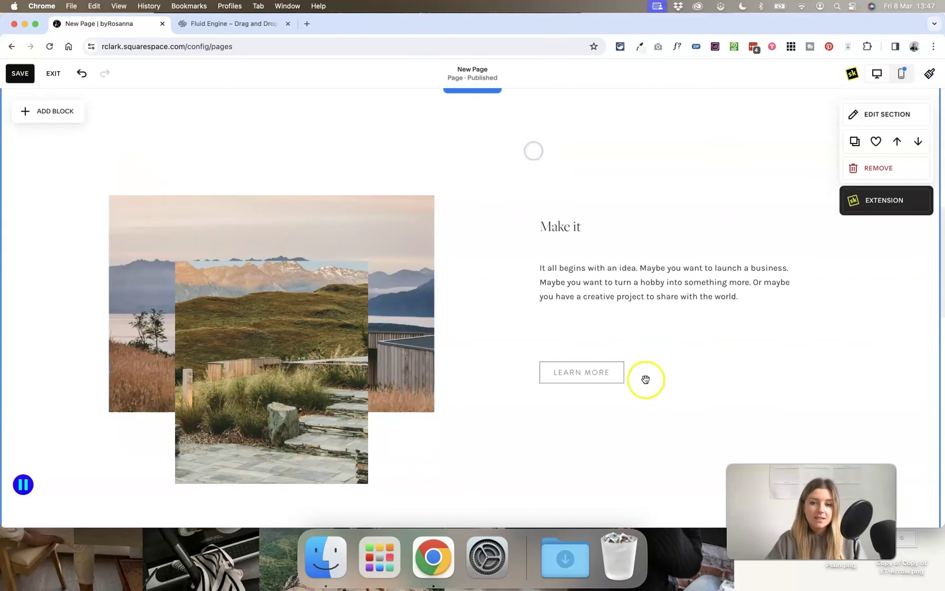
Step: Centre the Learn More button vertically in its block after trying Top
{"action": "left_click", "coordinate": [675, 372]}
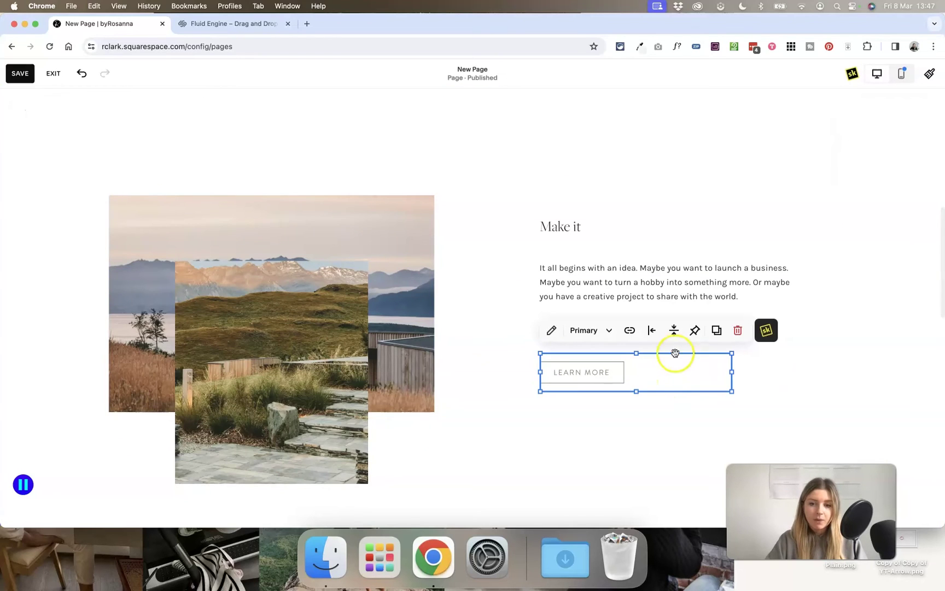
{"action": "left_click", "coordinate": [676, 331]}
{"action": "left_click", "coordinate": [651, 354]}
{"action": "left_click", "coordinate": [673, 355]}
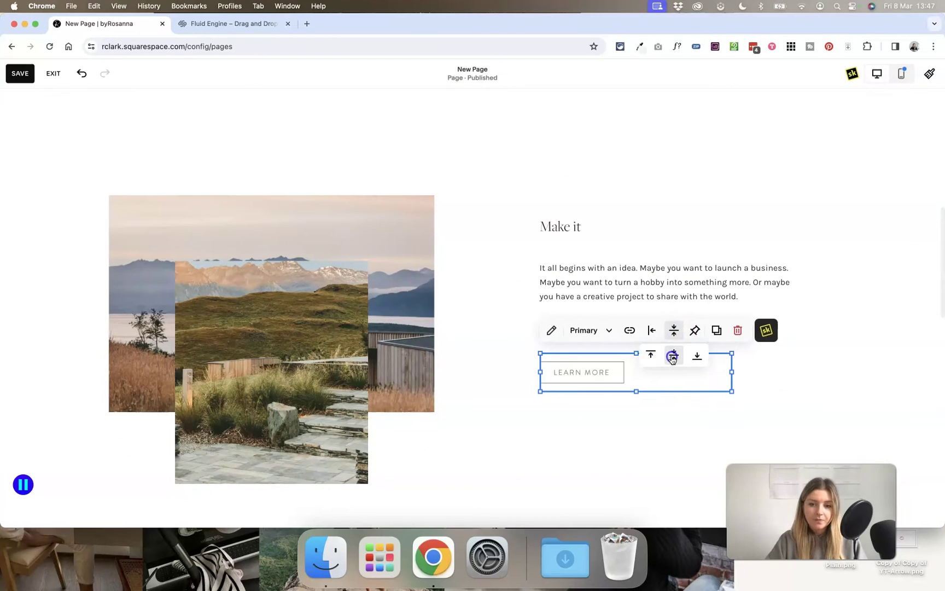
Step: Set the Make it paragraph block to vertical Align Center after testing Top
{"action": "left_click", "coordinate": [645, 270]}
{"action": "left_click", "coordinate": [572, 238]}
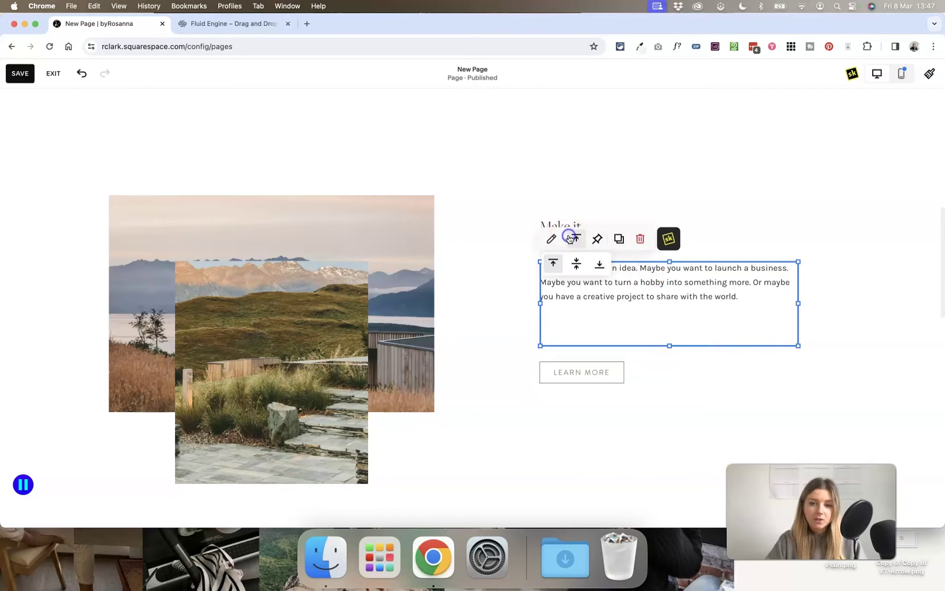
{"action": "left_click", "coordinate": [574, 265]}
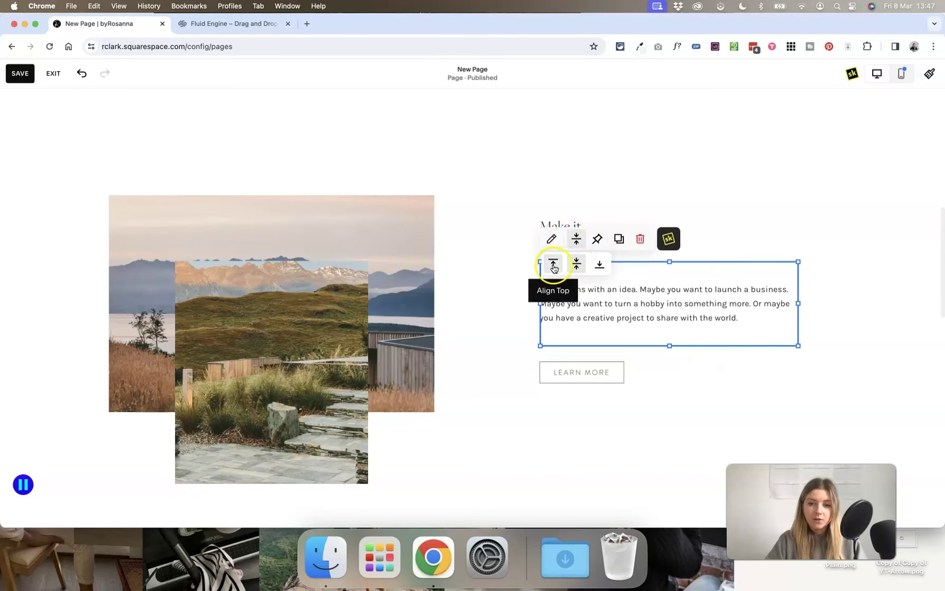
{"action": "left_click", "coordinate": [550, 265]}
{"action": "left_click", "coordinate": [575, 266]}
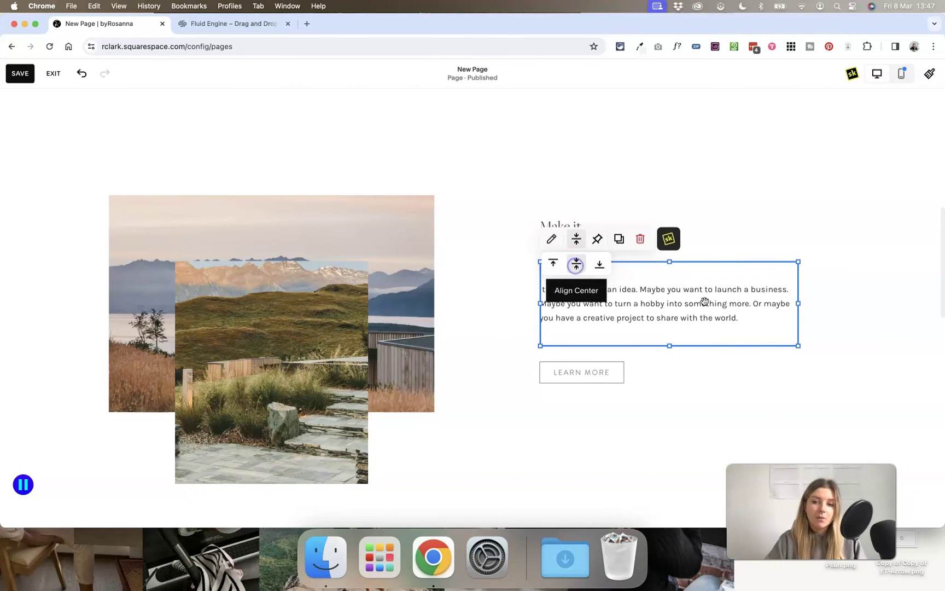
{"action": "left_click", "coordinate": [265, 294]}
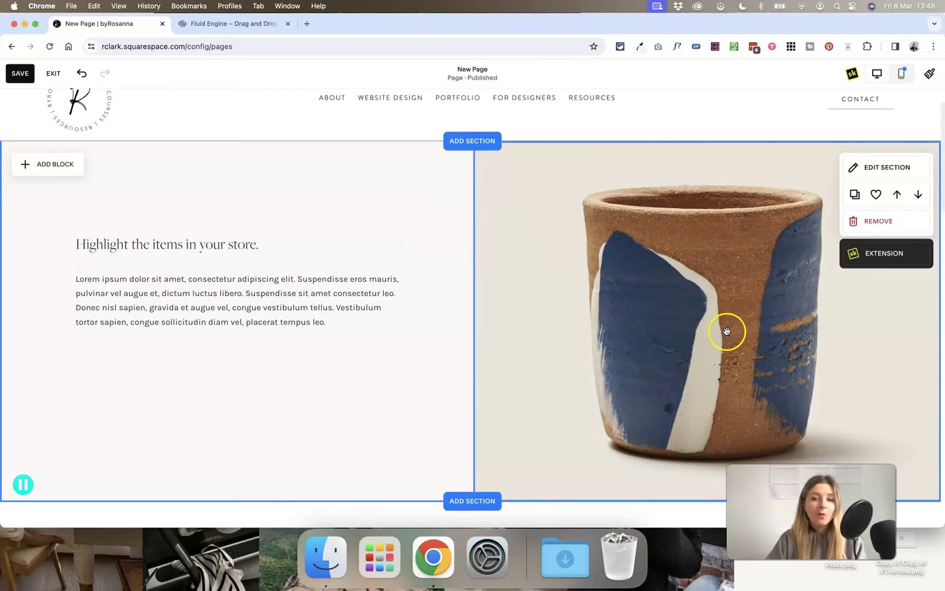
Step: Move the store text block to the section top and stretch it to the bottom
{"action": "triple_click", "coordinate": [316, 274]}
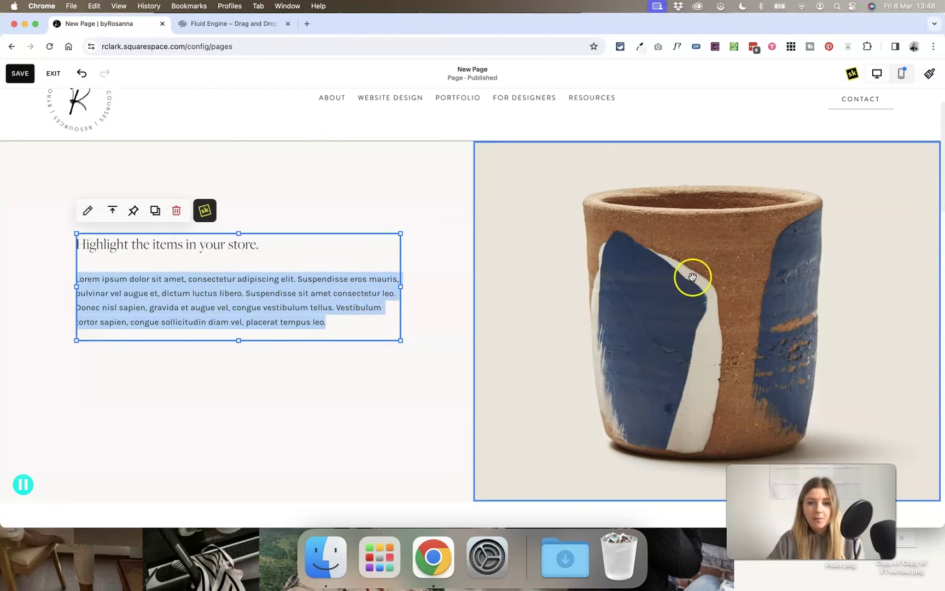
{"action": "left_click", "coordinate": [451, 261]}
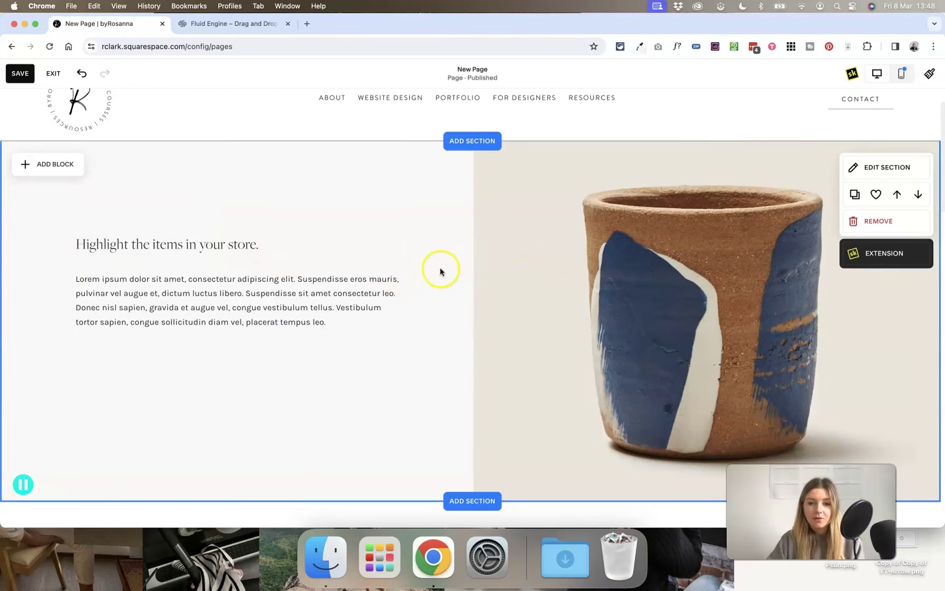
{"action": "left_click_drag", "start_coordinate": [246, 270], "coordinate": [268, 316]}
{"action": "left_click", "coordinate": [557, 246]}
{"action": "left_click_drag", "start_coordinate": [238, 254], "coordinate": [296, 208]}
{"action": "left_click_drag", "start_coordinate": [271, 339], "coordinate": [269, 495]}
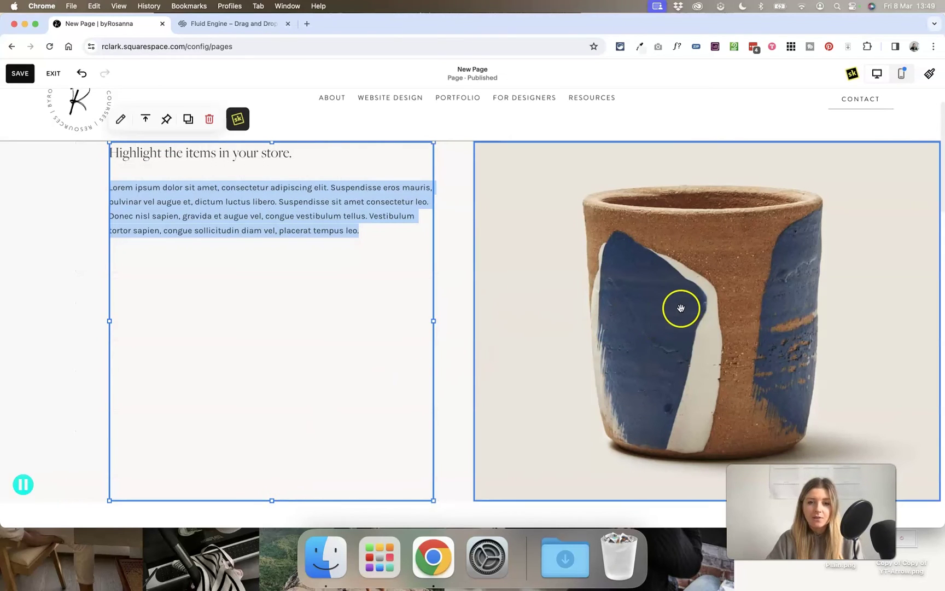
{"action": "left_click_drag", "start_coordinate": [236, 303], "coordinate": [212, 304]}
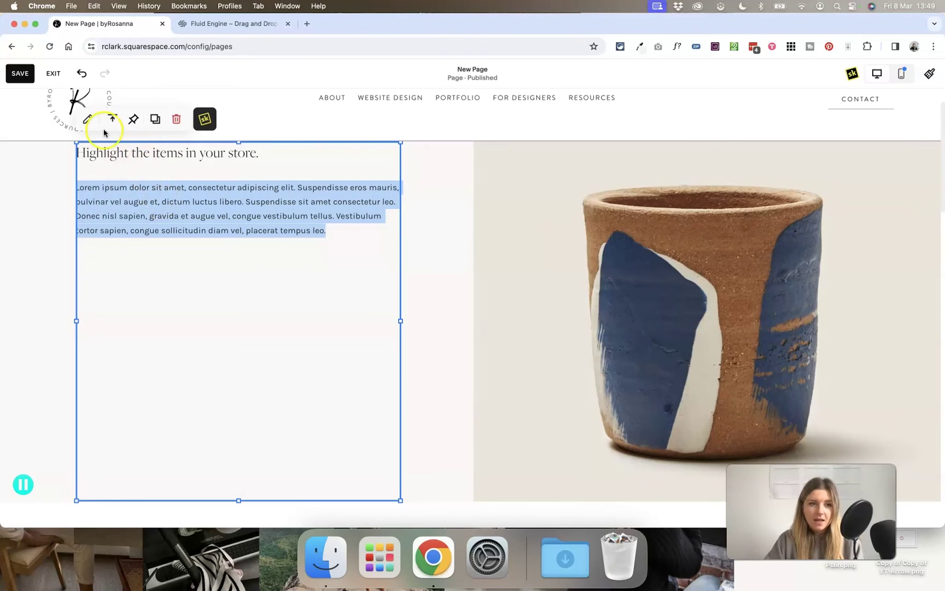
Step: Centre the Highlight the items in your store text vertically in its block
{"action": "left_click", "coordinate": [113, 120]}
{"action": "left_click", "coordinate": [113, 144]}
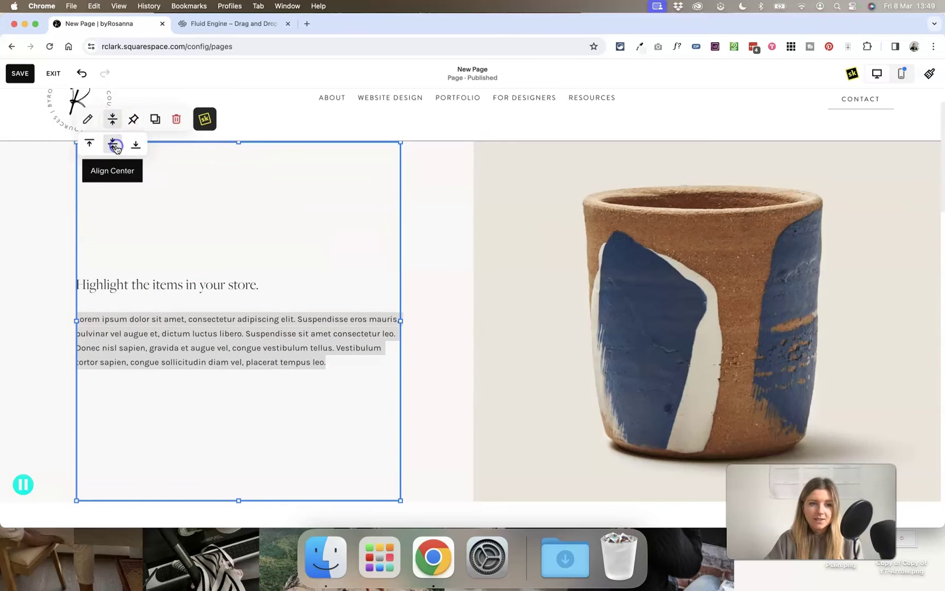
{"action": "left_click", "coordinate": [409, 280]}
{"action": "left_click", "coordinate": [194, 230]}
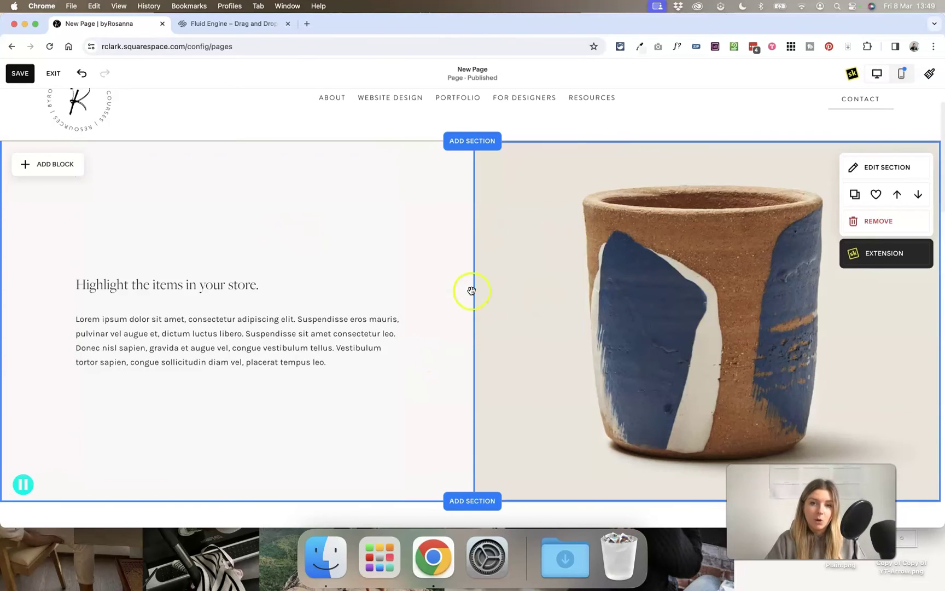
Step: Move the Learn More block up under the paragraph, then narrow the browser to check reflow
{"action": "scroll", "coordinate": [663, 375], "scroll_direction": "down", "scroll_amount": 8}
{"action": "scroll", "coordinate": [664, 367], "scroll_direction": "up", "scroll_amount": 2}
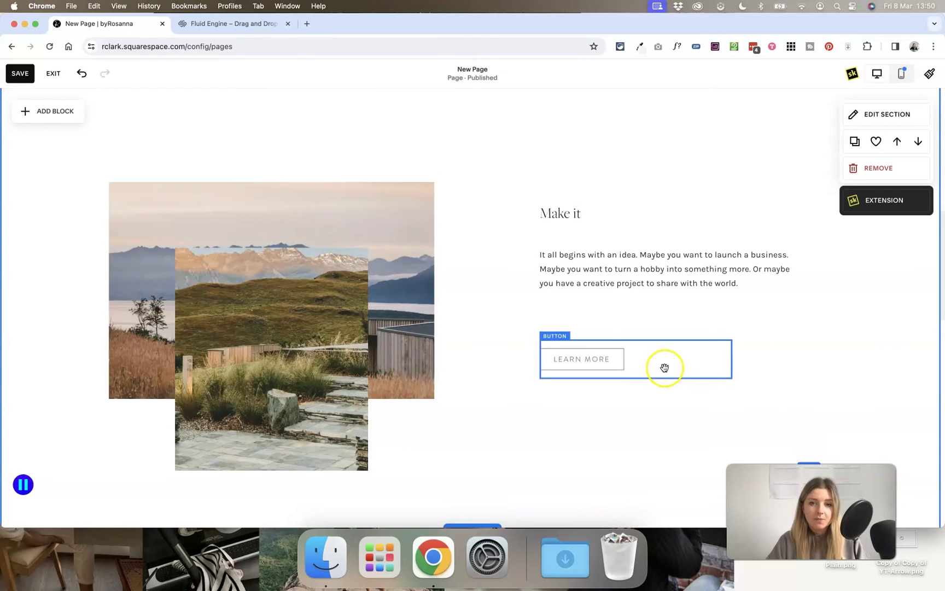
{"action": "scroll", "coordinate": [662, 371], "scroll_direction": "down", "scroll_amount": 2}
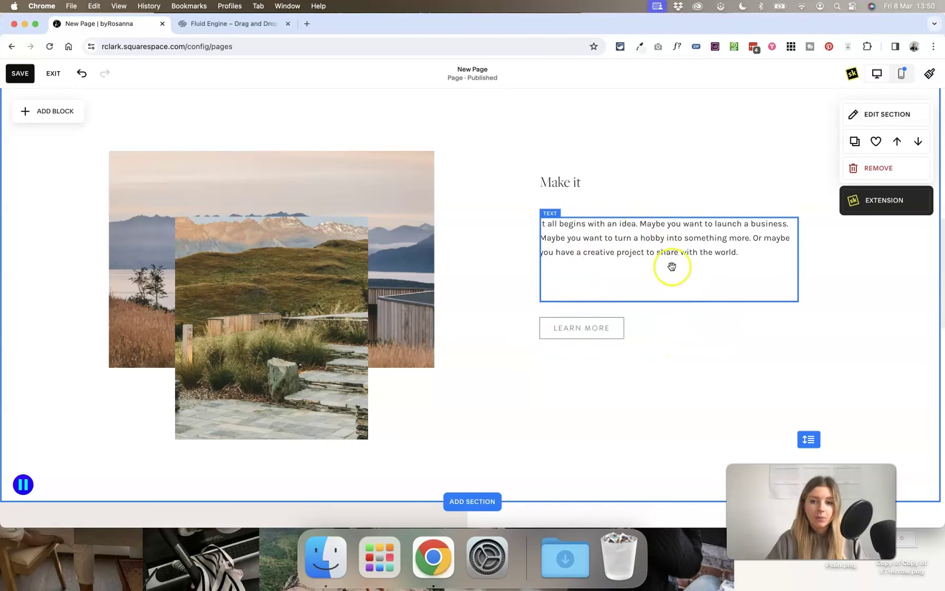
{"action": "left_click", "coordinate": [583, 259]}
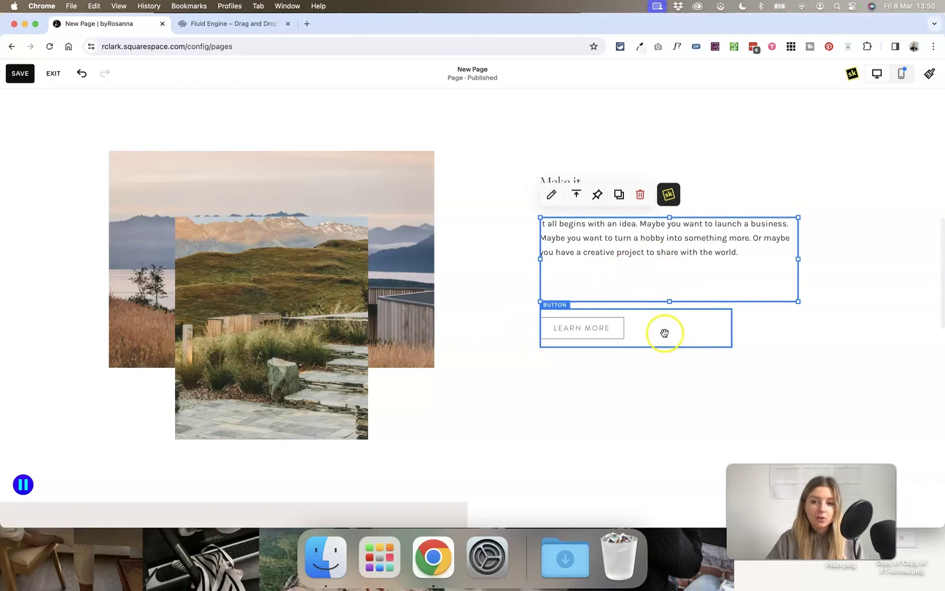
{"action": "left_click", "coordinate": [677, 390]}
{"action": "left_click_drag", "start_coordinate": [650, 335], "coordinate": [651, 294]}
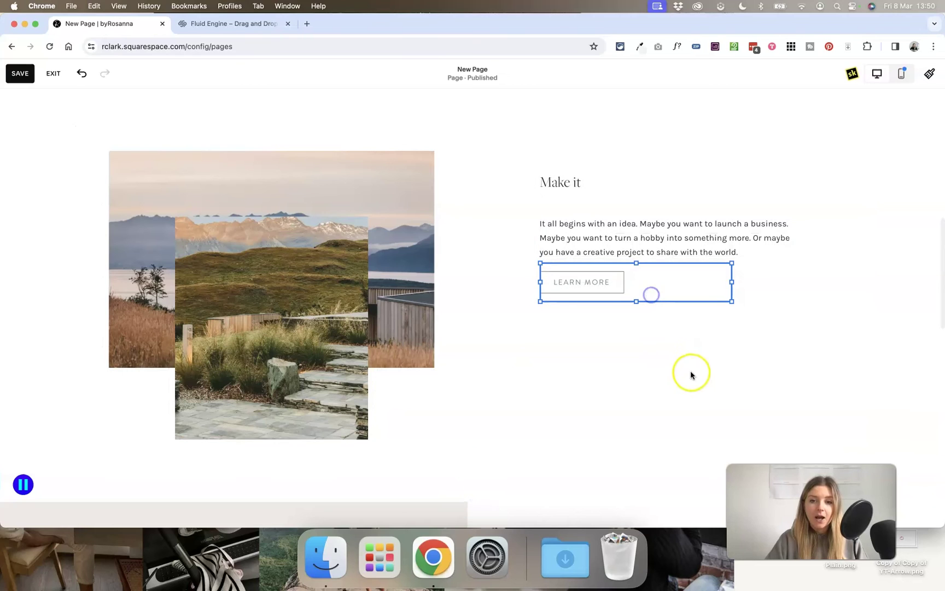
{"action": "left_click", "coordinate": [684, 375]}
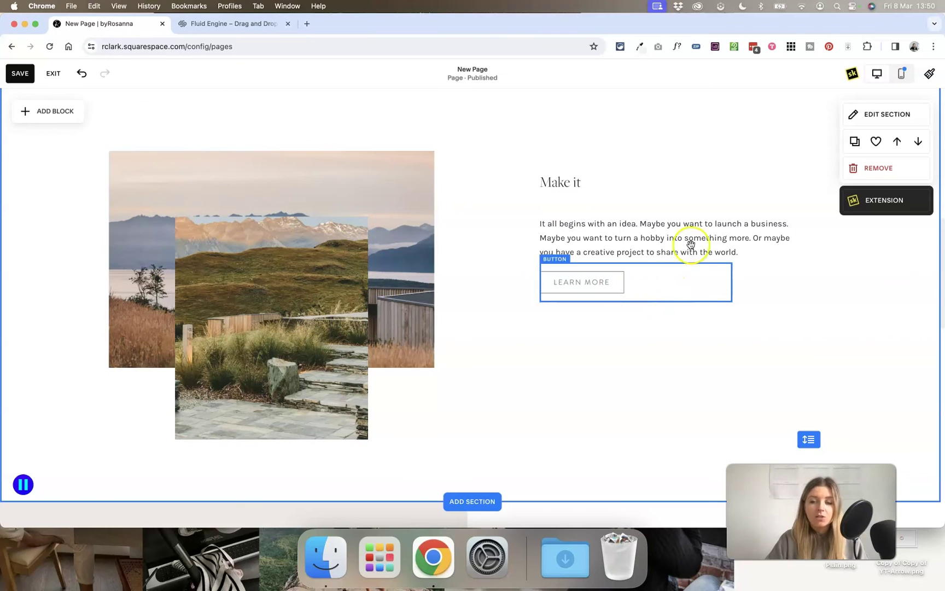
{"action": "left_click_drag", "start_coordinate": [886, 226], "coordinate": [721, 219]}
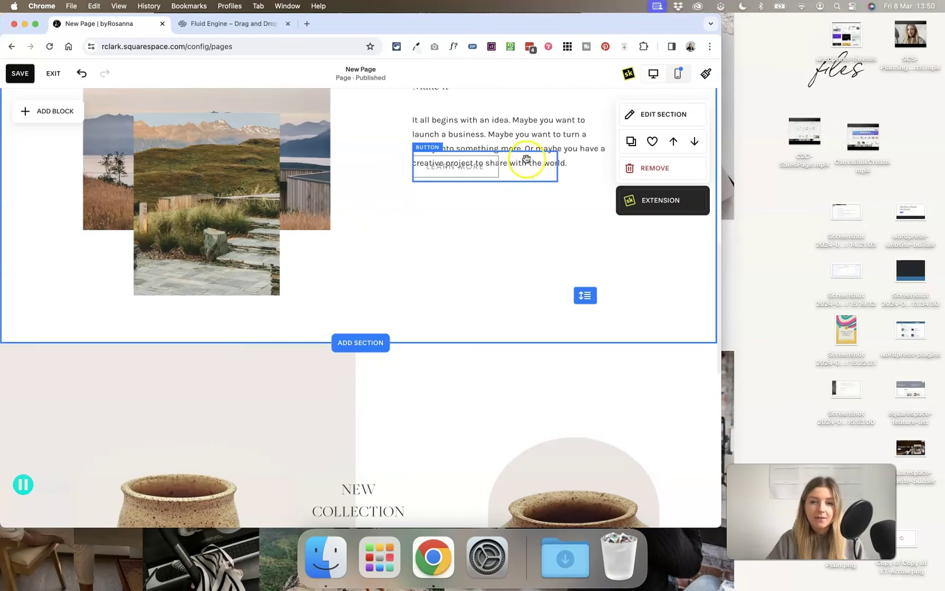
Step: Widen the browser again and shorten the Make it paragraph block from its bottom
{"action": "scroll", "coordinate": [527, 198], "scroll_direction": "up", "scroll_amount": 2}
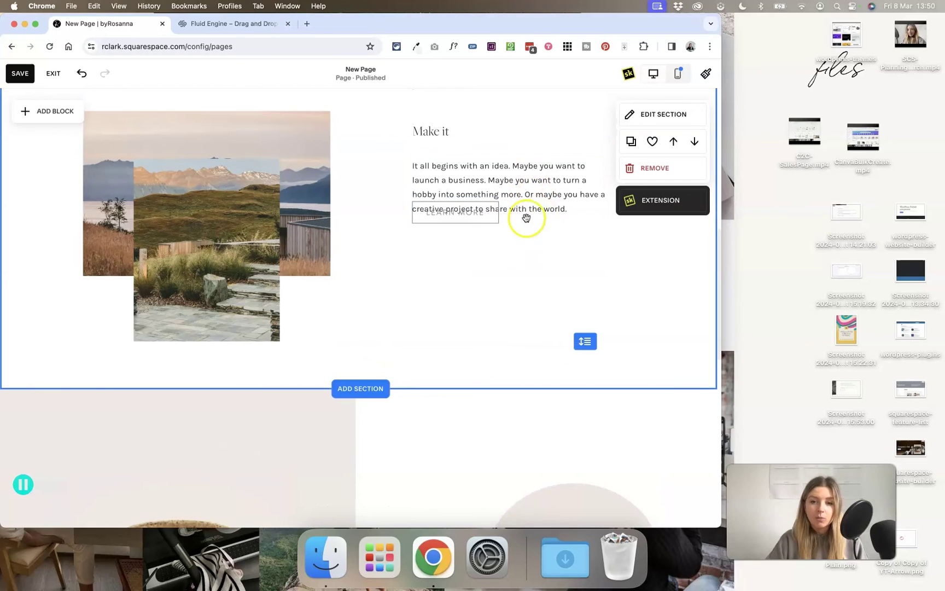
{"action": "scroll", "coordinate": [526, 217], "scroll_direction": "up", "scroll_amount": 3}
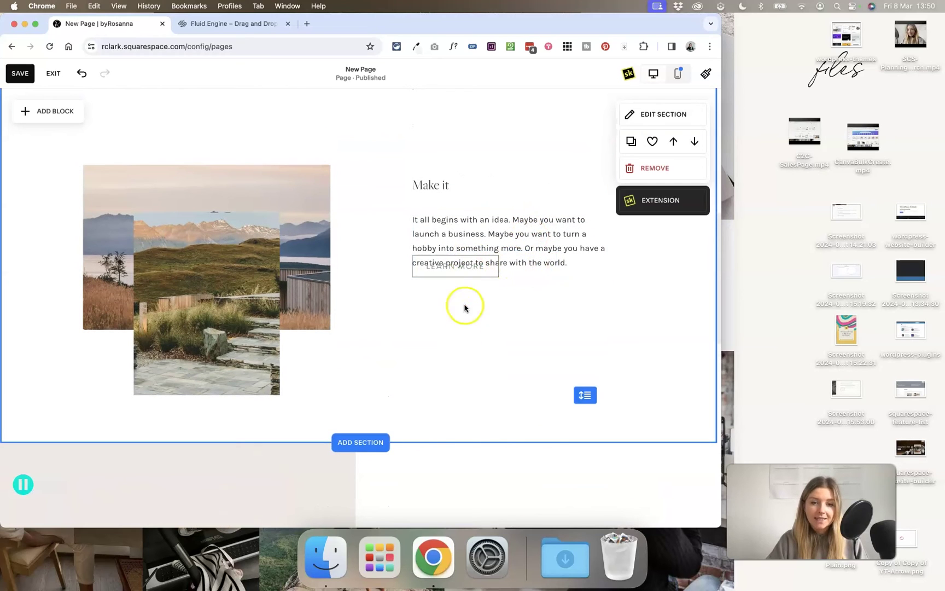
{"action": "left_click_drag", "start_coordinate": [721, 270], "coordinate": [942, 272]}
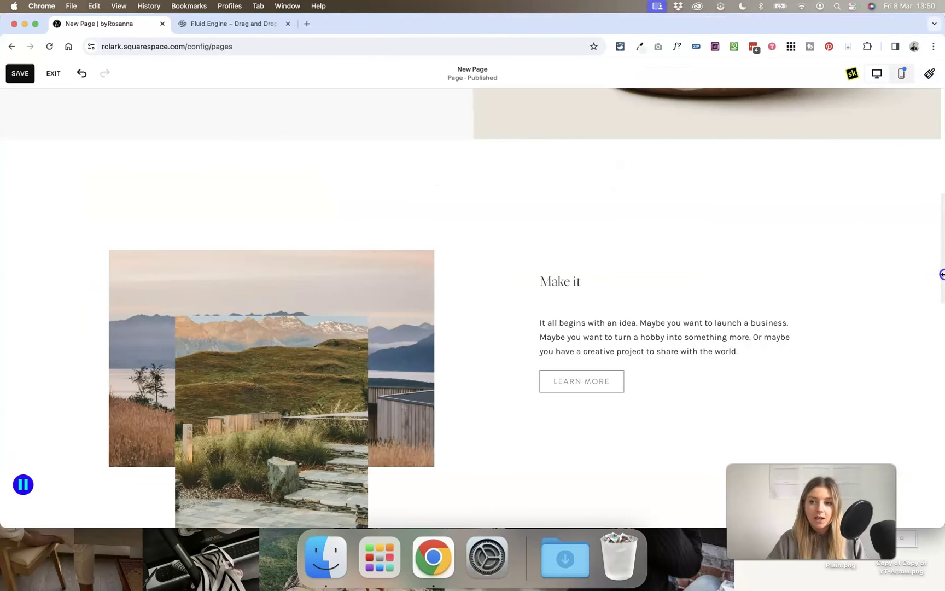
{"action": "scroll", "coordinate": [665, 312], "scroll_direction": "down", "scroll_amount": 3}
{"action": "scroll", "coordinate": [665, 313], "scroll_direction": "up", "scroll_amount": 1}
{"action": "scroll", "coordinate": [665, 313], "scroll_direction": "up", "scroll_amount": 2}
{"action": "left_click", "coordinate": [658, 312]}
{"action": "left_click", "coordinate": [636, 281]}
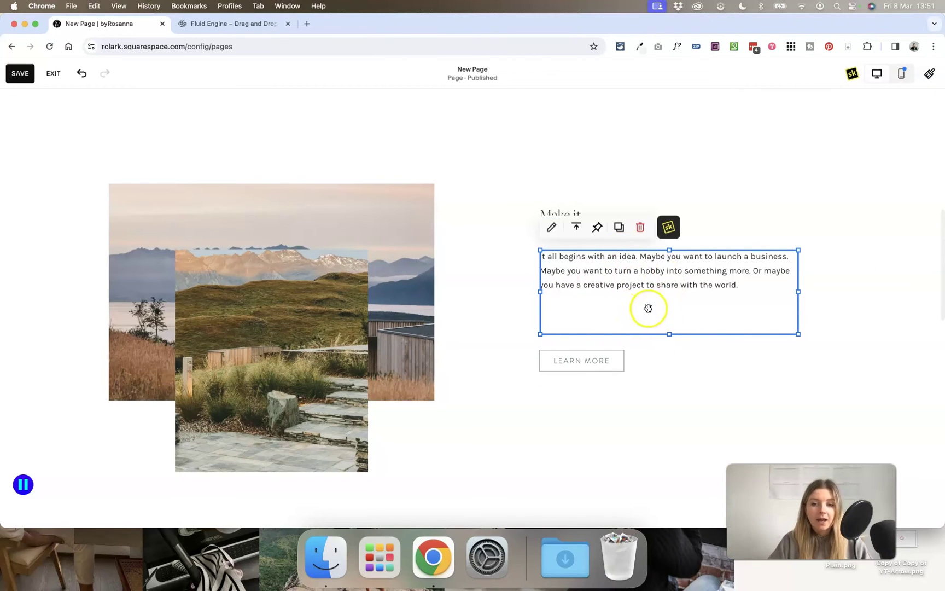
{"action": "left_click_drag", "start_coordinate": [667, 332], "coordinate": [667, 293]}
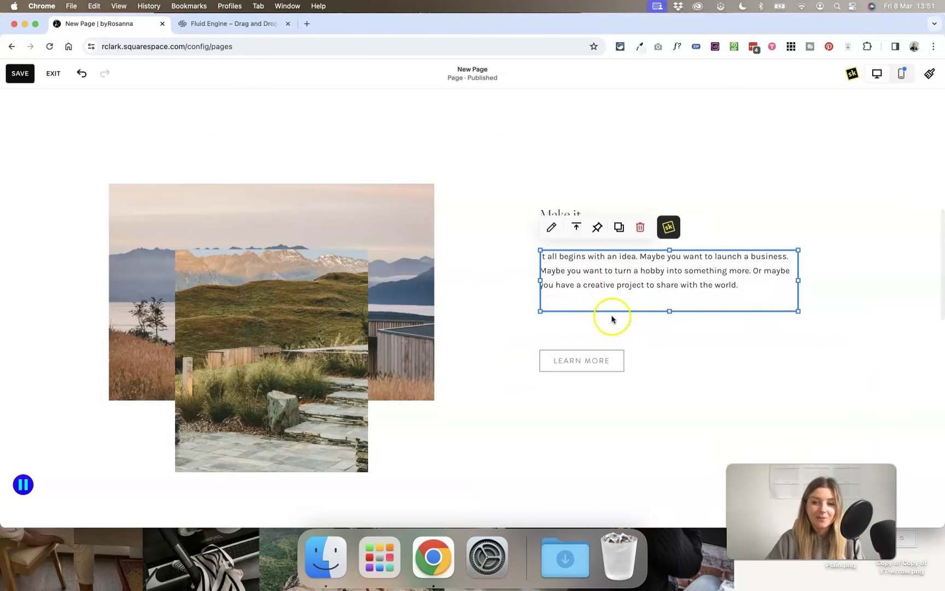
Step: Place the Learn More button just below the paragraph and restore full desktop width
{"action": "left_click", "coordinate": [652, 352]}
{"action": "left_click_drag", "start_coordinate": [652, 352], "coordinate": [663, 328]}
{"action": "left_click_drag", "start_coordinate": [942, 223], "coordinate": [550, 201]}
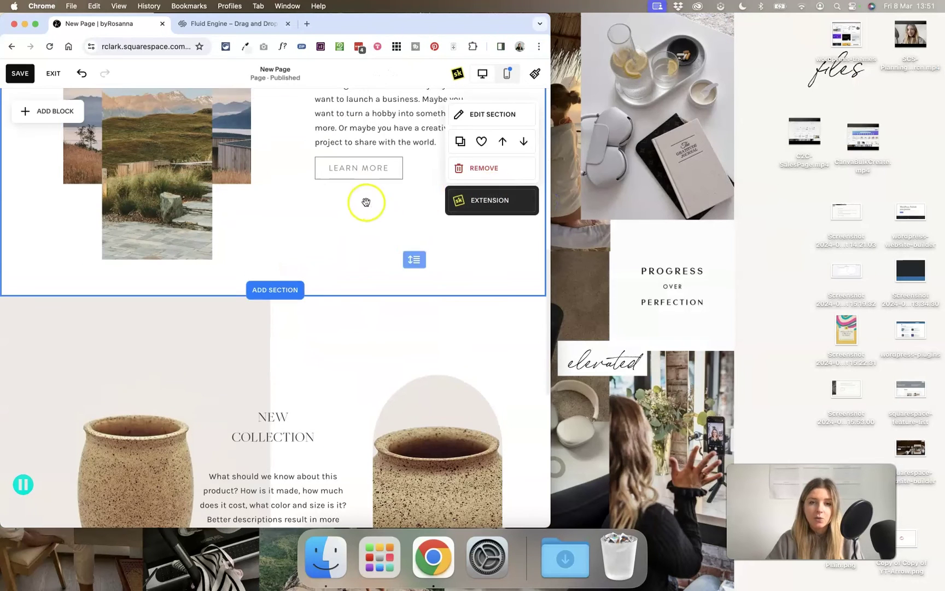
{"action": "left_click_drag", "start_coordinate": [549, 249], "coordinate": [445, 264]}
{"action": "left_click_drag", "start_coordinate": [533, 291], "coordinate": [942, 374]}
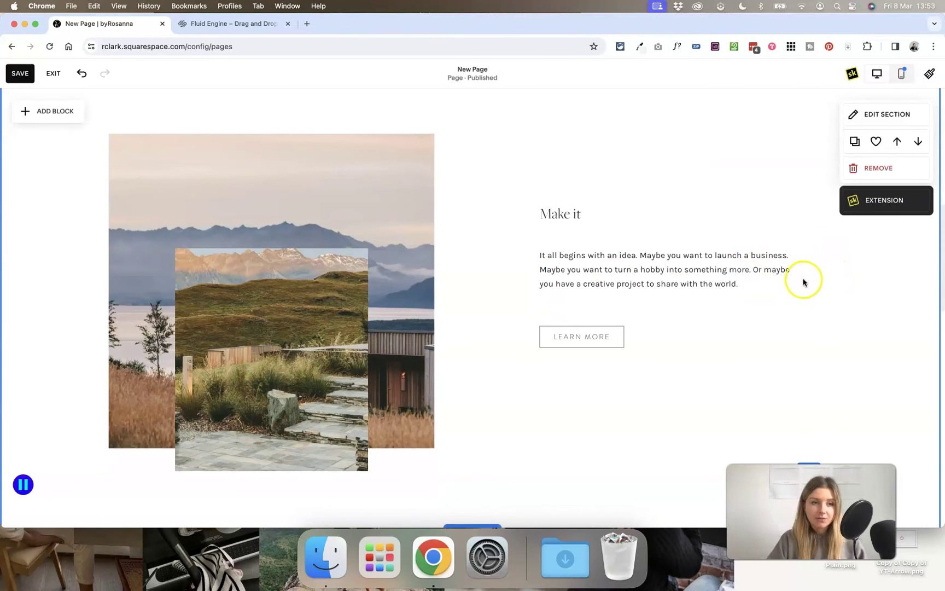
Step: Delete the paragraph's ending from 'turn' to 'world.'
{"action": "scroll", "coordinate": [800, 286], "scroll_direction": "up", "scroll_amount": 2}
{"action": "scroll", "coordinate": [779, 281], "scroll_direction": "down", "scroll_amount": 1}
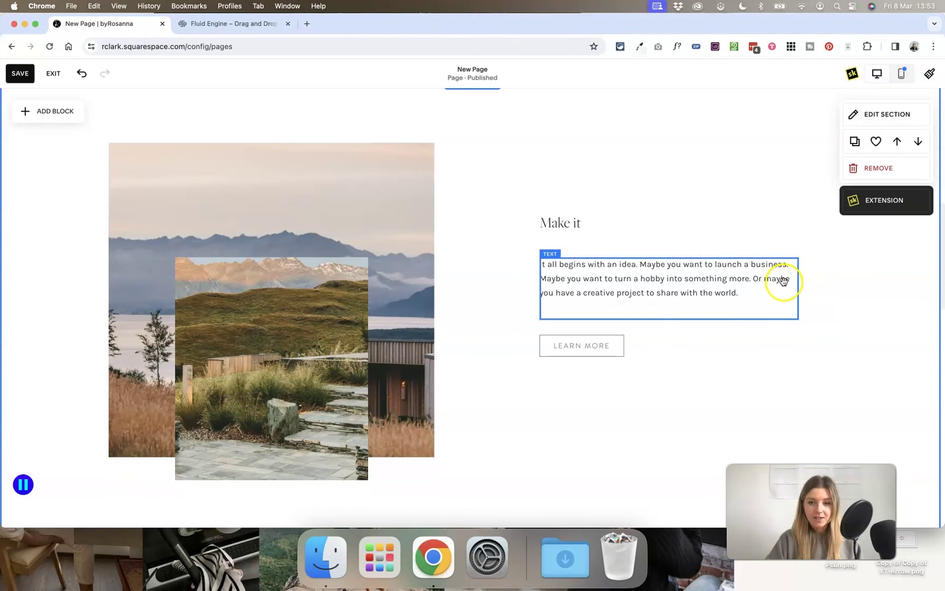
{"action": "left_click", "coordinate": [717, 288]}
{"action": "left_click_drag", "start_coordinate": [746, 293], "coordinate": [613, 278]}
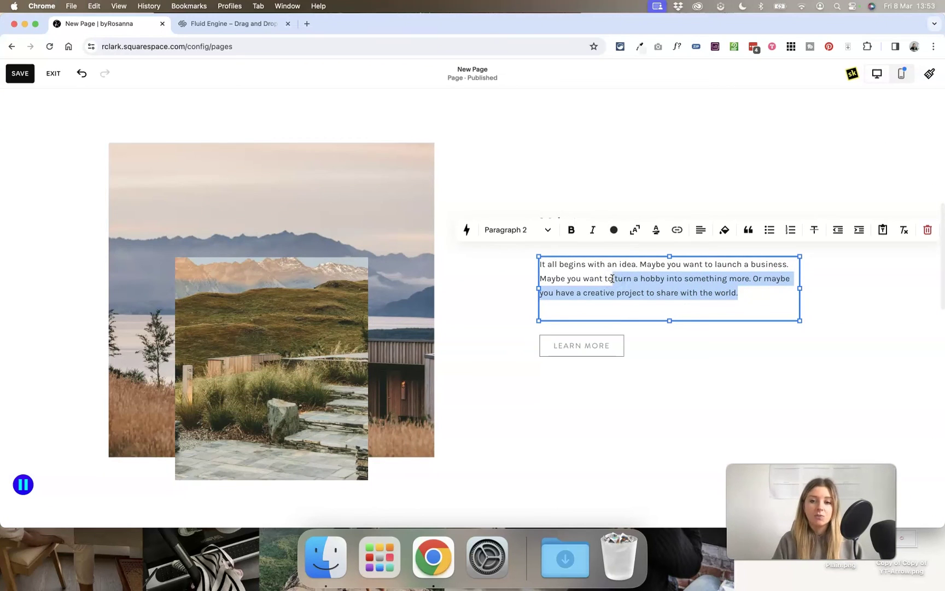
{"action": "key", "text": "BackSpace"}
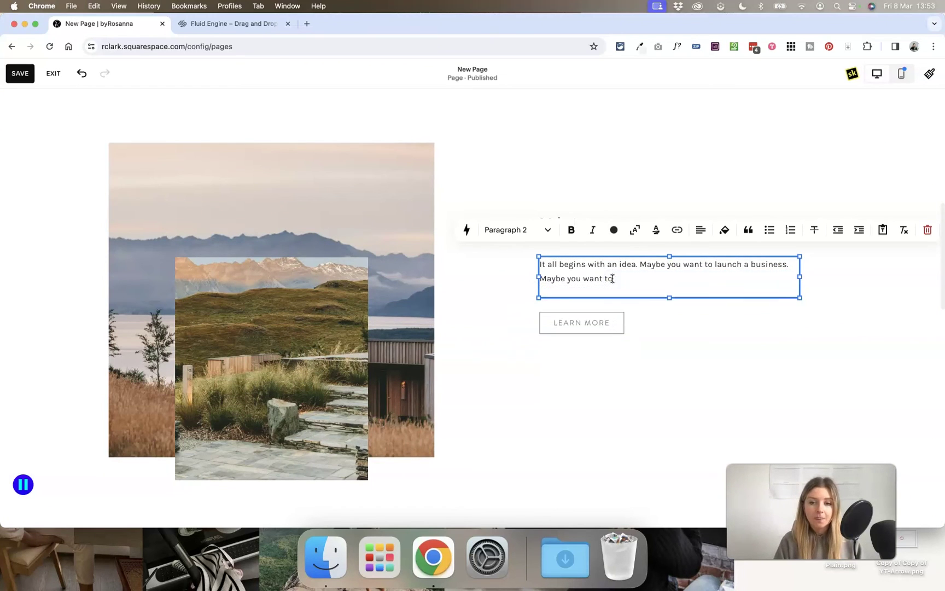
{"action": "left_click", "coordinate": [755, 330]}
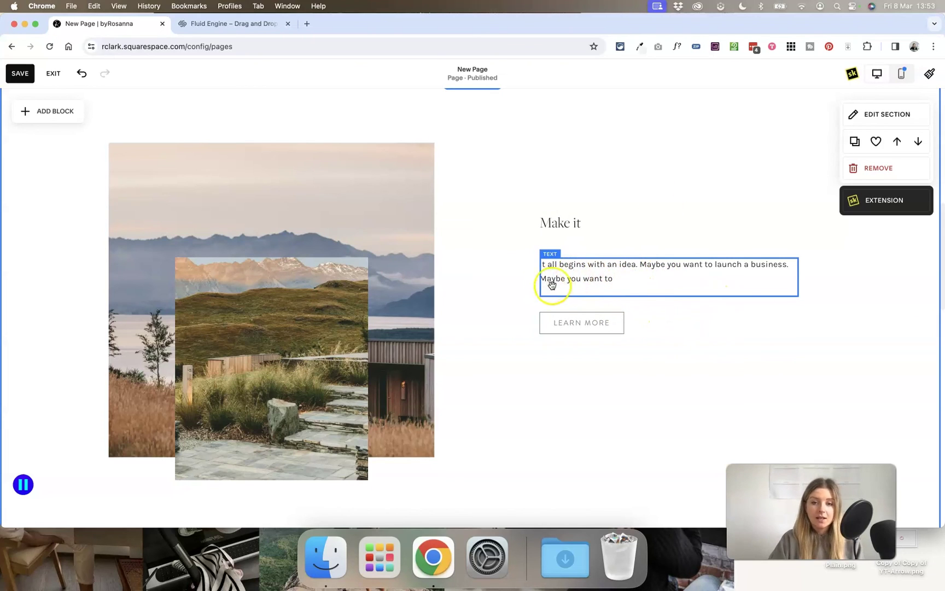
Step: Paste Lorem ipsum placeholder text after 'want to' in the paragraph
{"action": "left_click", "coordinate": [625, 281]}
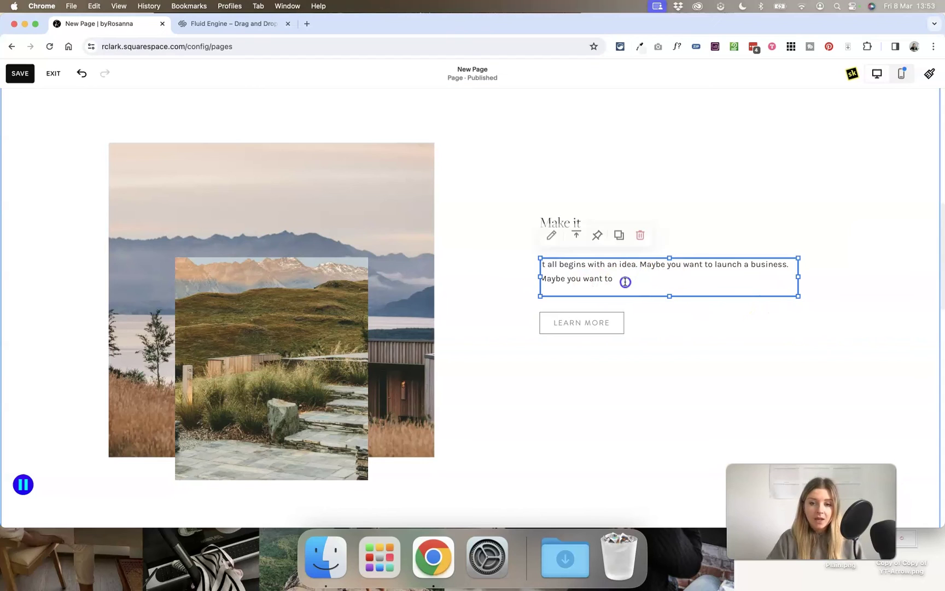
{"action": "left_click", "coordinate": [625, 282]}
{"action": "type", "text": "Lorem ipsum dolor sit amet, consectetur adipiscing elit. Suspendisse eros mauris, pulvinar vel augue et, dictum luctus libero. Suspendisse sit amet consectetur leo. Donec nisl sapien, gravida et augue vel, congue vestibulum tellus. Vestibulum tortor sapien, congue sollicitudin diam vel, placerat tempus leo."}
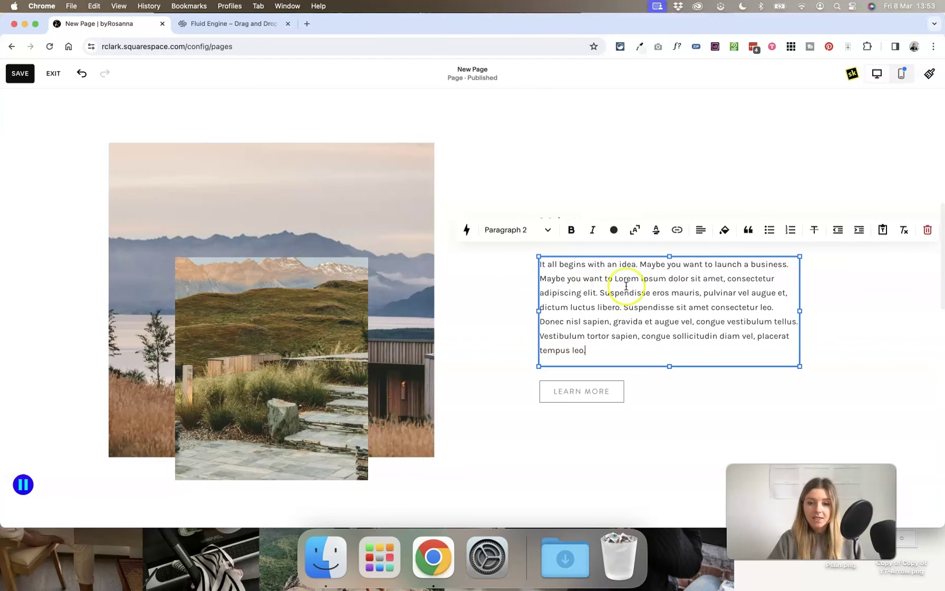
{"action": "left_click", "coordinate": [651, 403]}
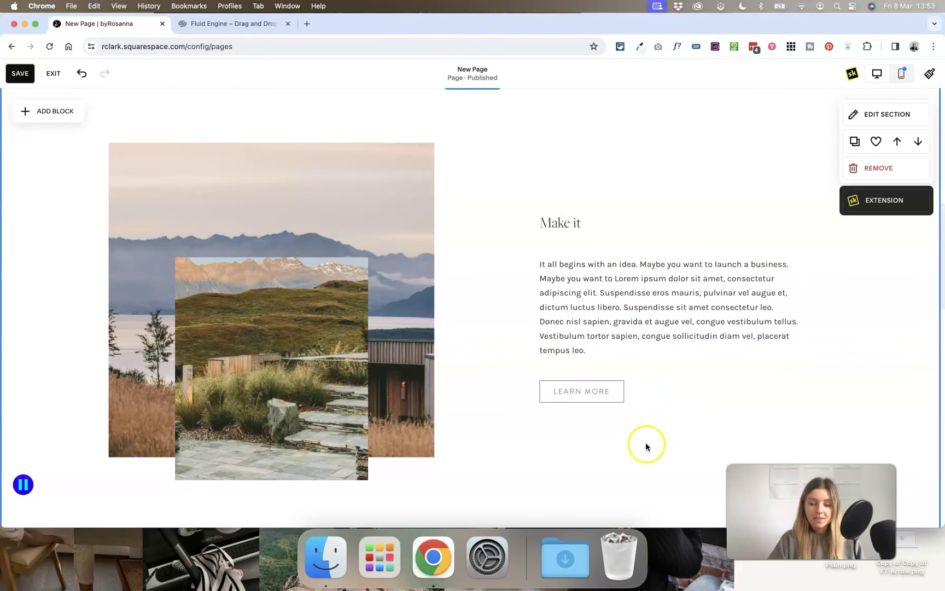
Step: Trim the Lorem ipsum paragraphs, deleting the opening through 'rhoncus tellus.' and a middle chunk
{"action": "left_click", "coordinate": [637, 339]}
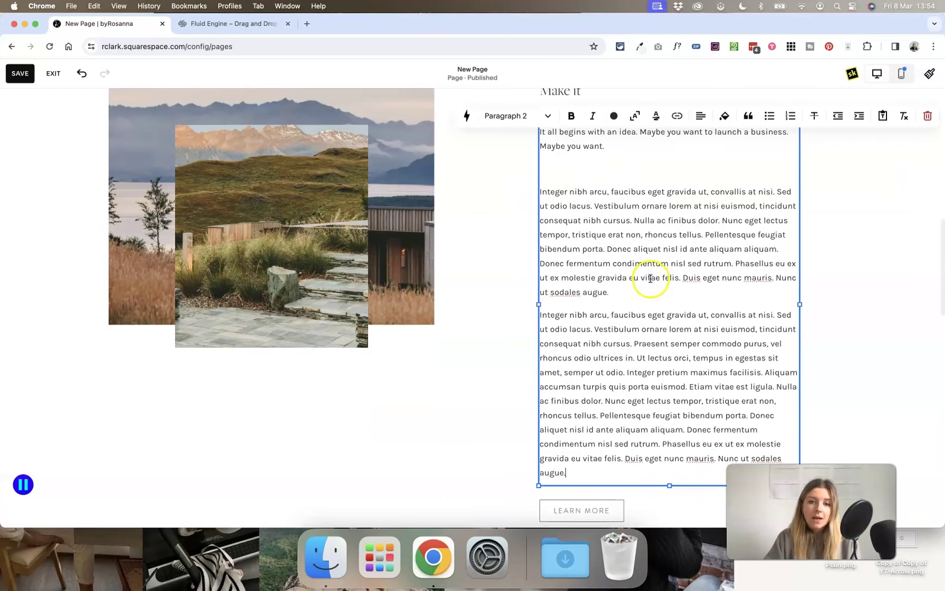
{"action": "scroll", "coordinate": [651, 277], "scroll_direction": "down", "scroll_amount": 3}
{"action": "scroll", "coordinate": [651, 277], "scroll_direction": "up", "scroll_amount": 5}
{"action": "scroll", "coordinate": [618, 306], "scroll_direction": "down", "scroll_amount": 3}
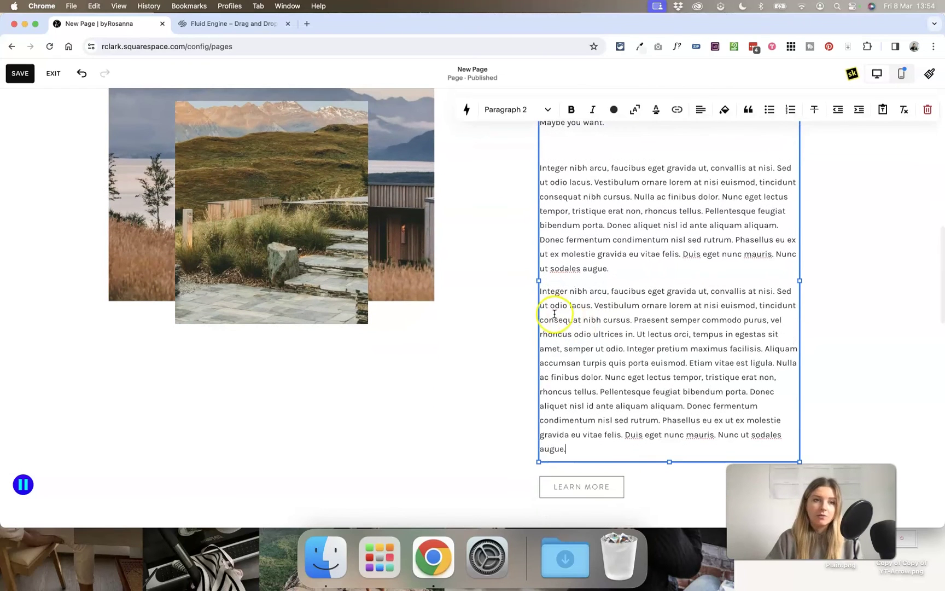
{"action": "scroll", "coordinate": [567, 313], "scroll_direction": "up", "scroll_amount": 1}
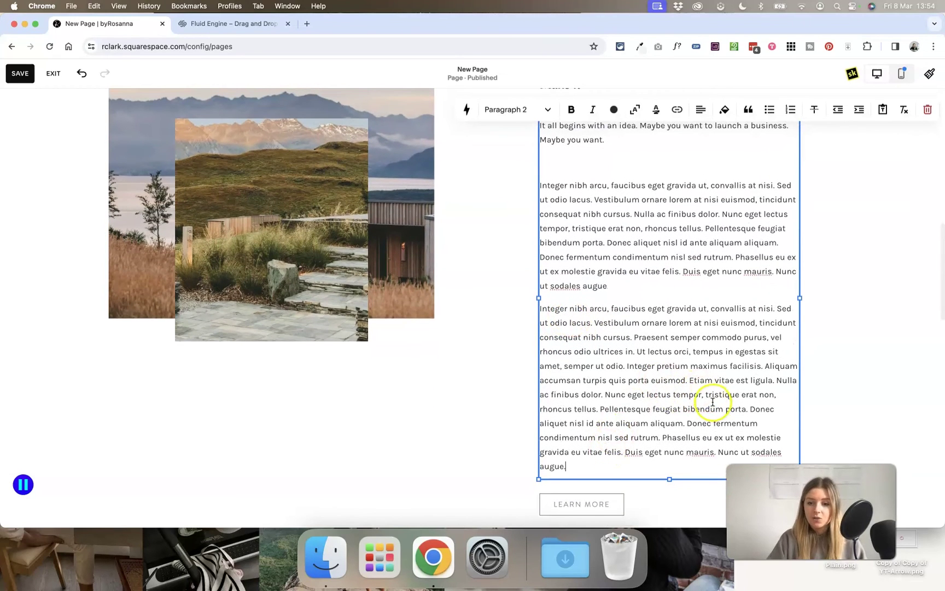
{"action": "left_click_drag", "start_coordinate": [553, 367], "coordinate": [527, 310]}
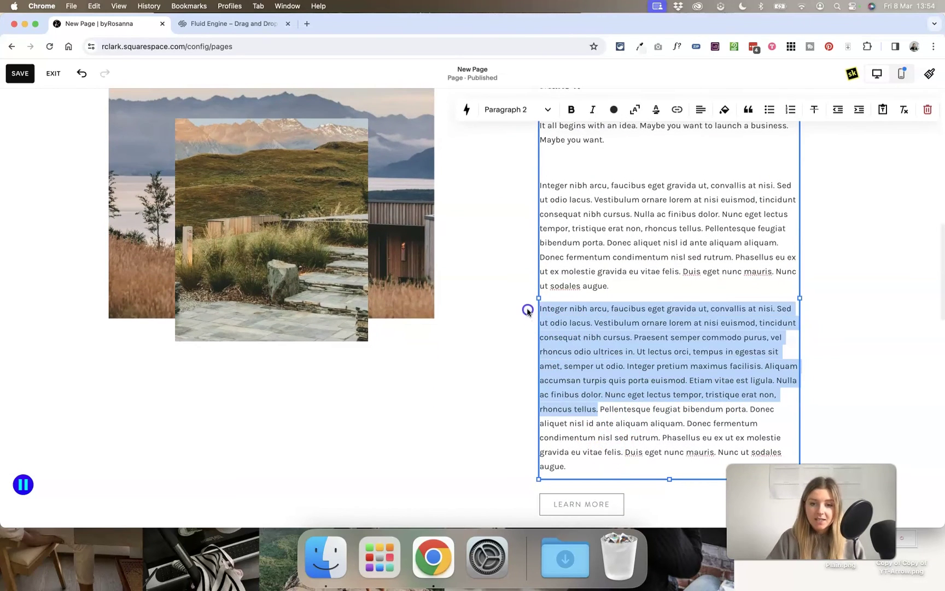
{"action": "key", "text": "BackSpace"}
{"action": "left_click_drag", "start_coordinate": [658, 242], "coordinate": [563, 200]}
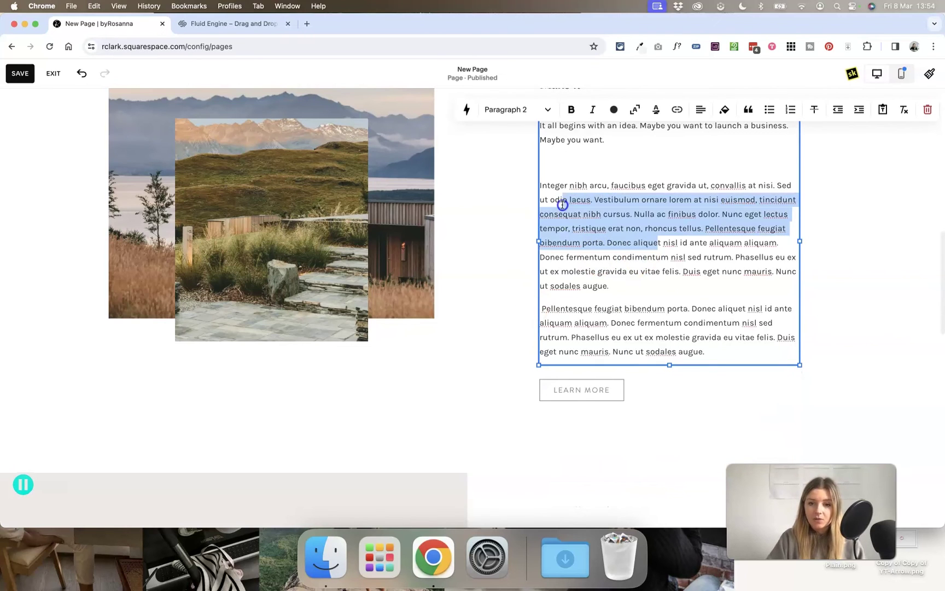
{"action": "key", "text": "BackSpace"}
{"action": "key", "text": "BackSpace"}
{"action": "scroll", "coordinate": [597, 312], "scroll_direction": "up", "scroll_amount": 3}
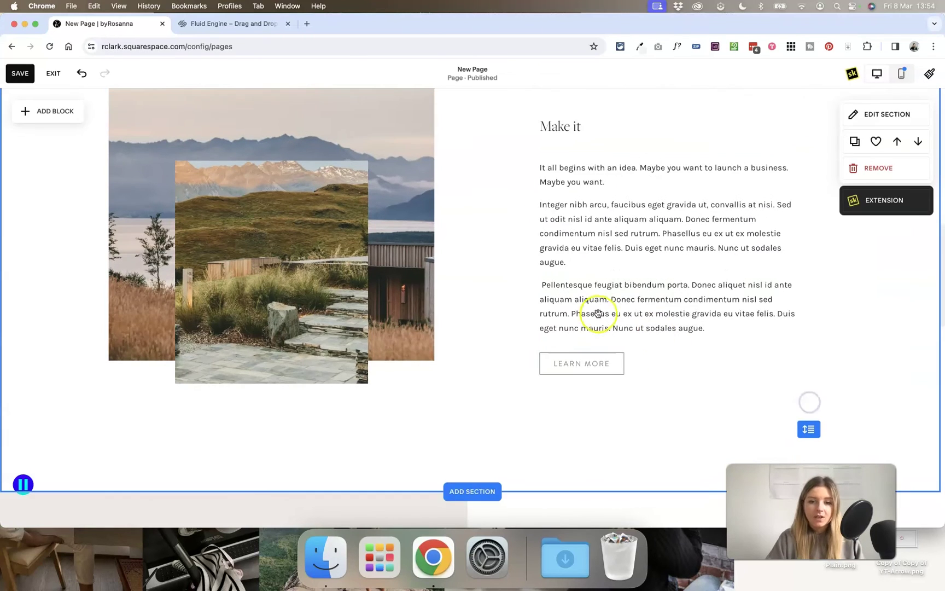
{"action": "left_click", "coordinate": [697, 378]}
{"action": "scroll", "coordinate": [739, 373], "scroll_direction": "down", "scroll_amount": 2}
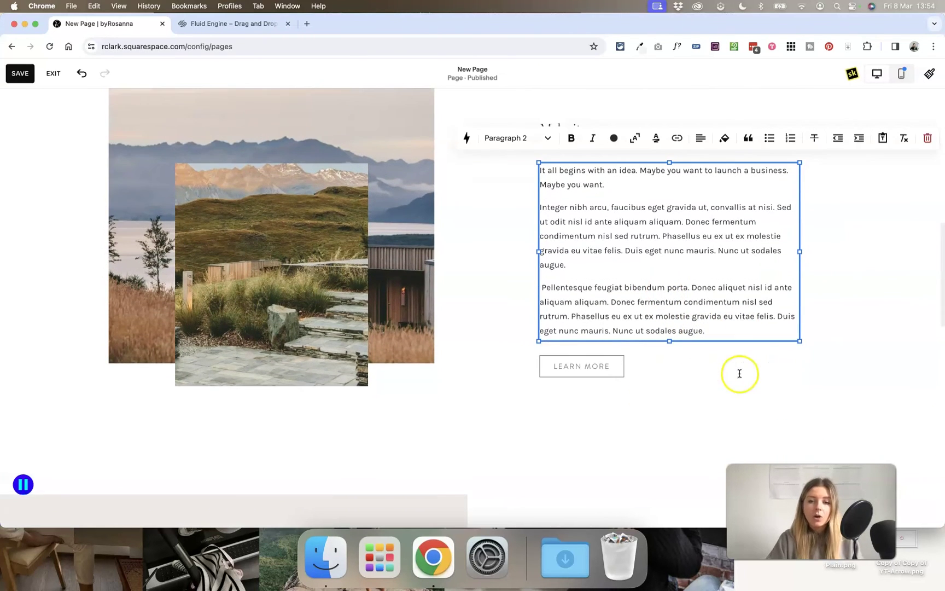
{"action": "scroll", "coordinate": [626, 396], "scroll_direction": "down", "scroll_amount": 2}
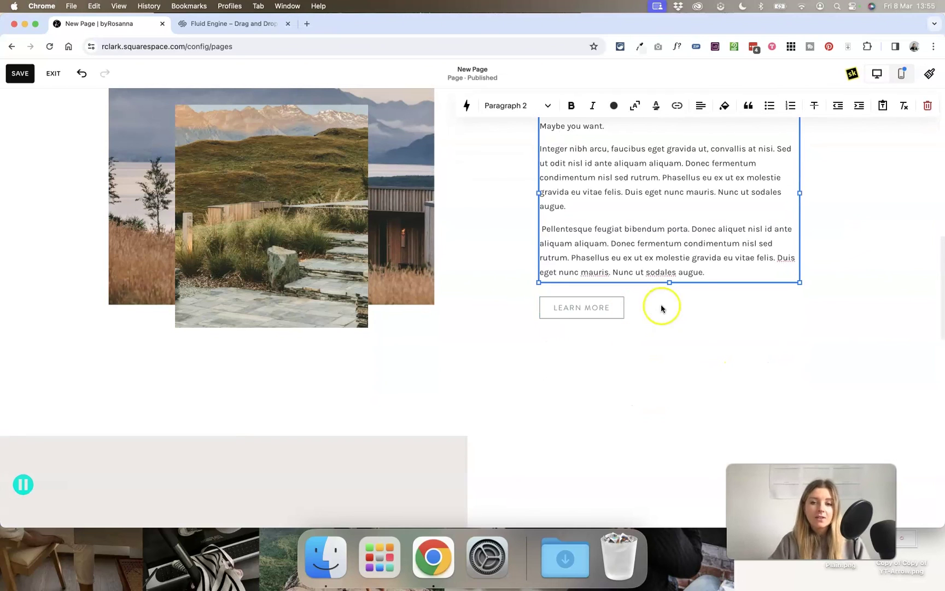
Step: Deselect the paragraph and click the overlapping-images section to reveal its Fluid Engine grid
{"action": "left_click", "coordinate": [683, 339]}
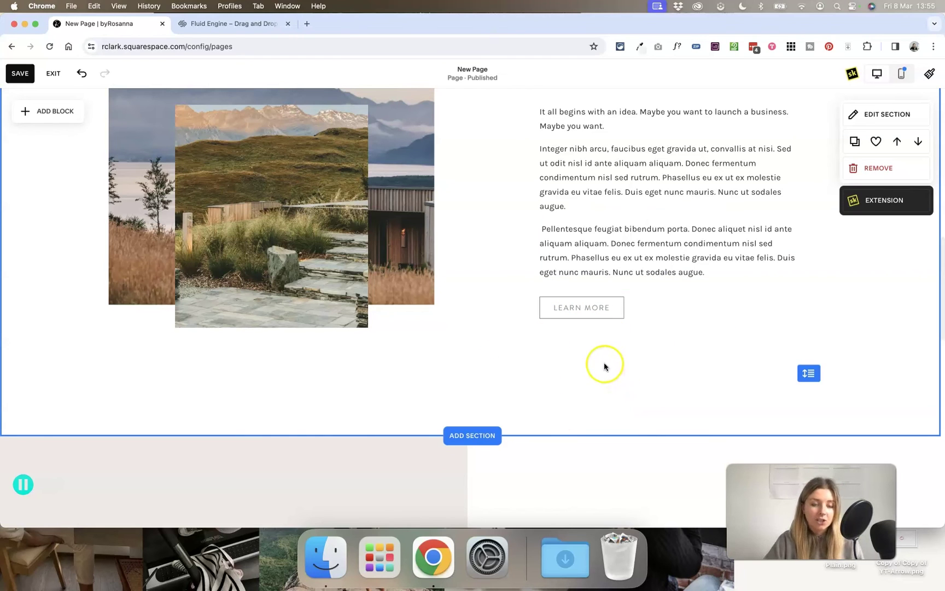
{"action": "left_click", "coordinate": [682, 344]}
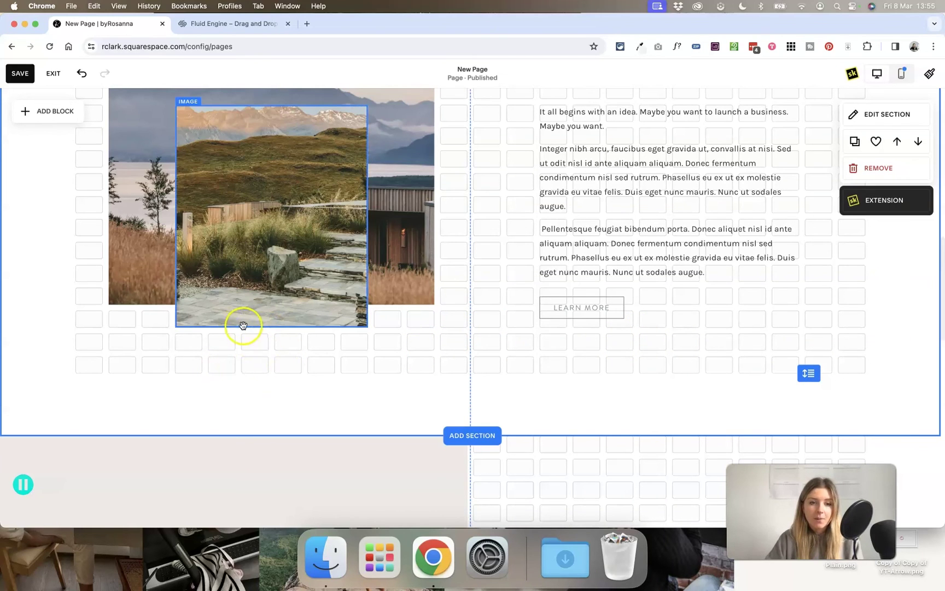
{"action": "left_click", "coordinate": [630, 411]}
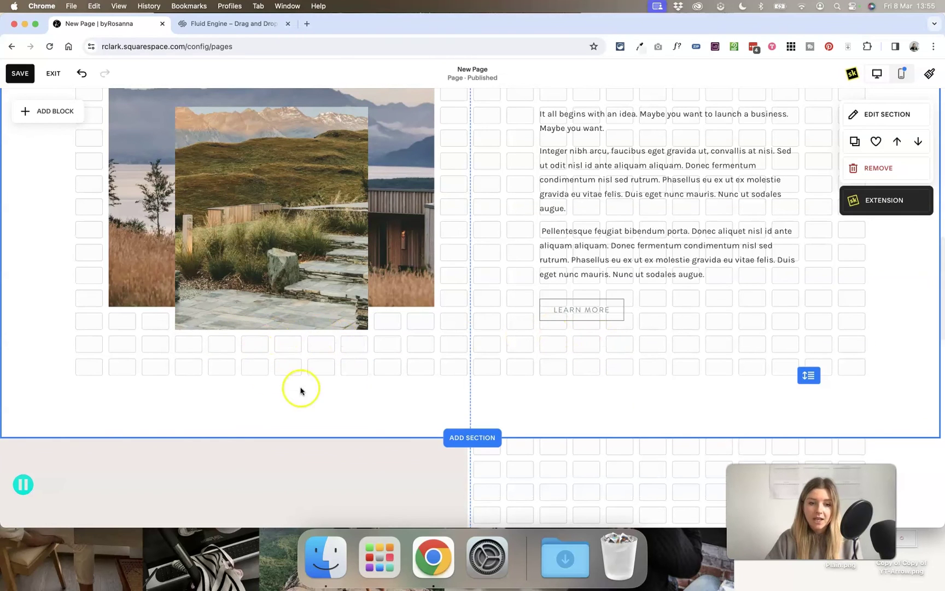
{"action": "scroll", "coordinate": [286, 361], "scroll_direction": "up", "scroll_amount": 1}
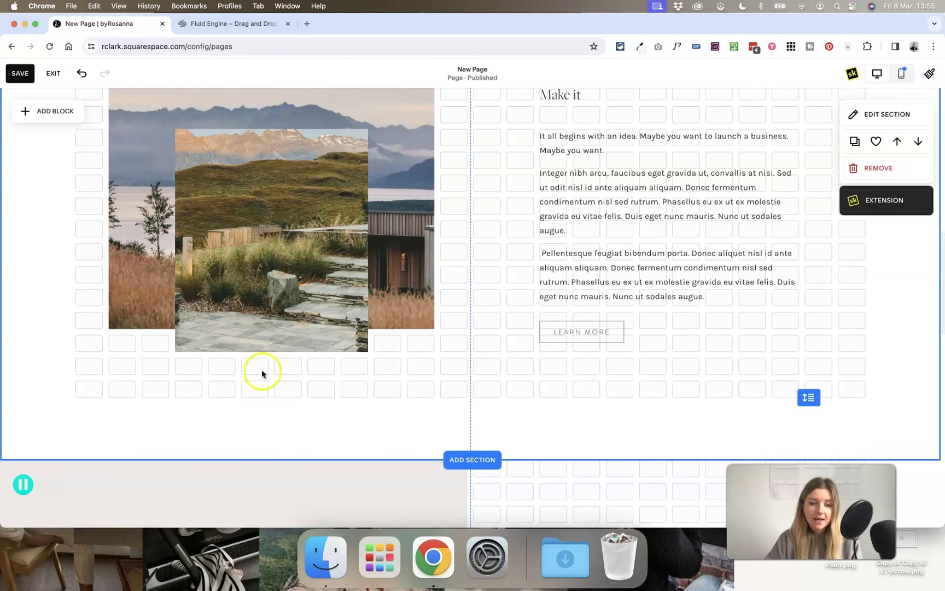
{"action": "scroll", "coordinate": [284, 367], "scroll_direction": "down", "scroll_amount": 1}
{"action": "scroll", "coordinate": [354, 363], "scroll_direction": "up", "scroll_amount": 10}
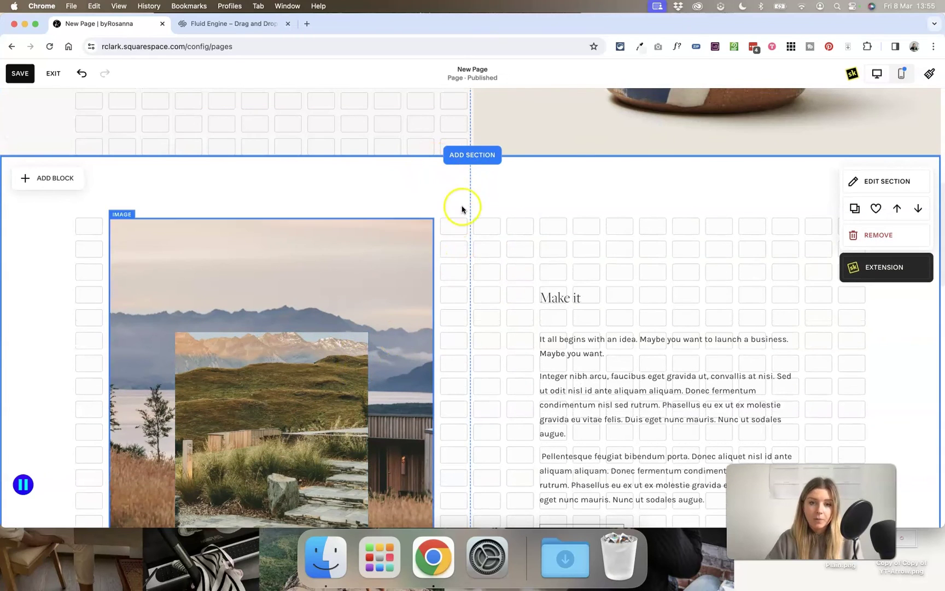
{"action": "scroll", "coordinate": [435, 218], "scroll_direction": "down", "scroll_amount": 10}
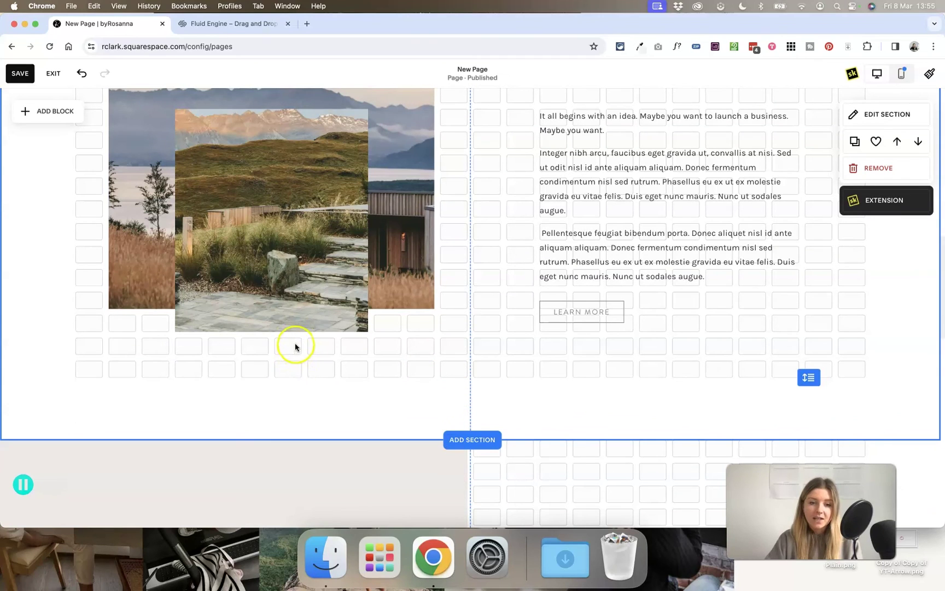
{"action": "left_click", "coordinate": [644, 405]}
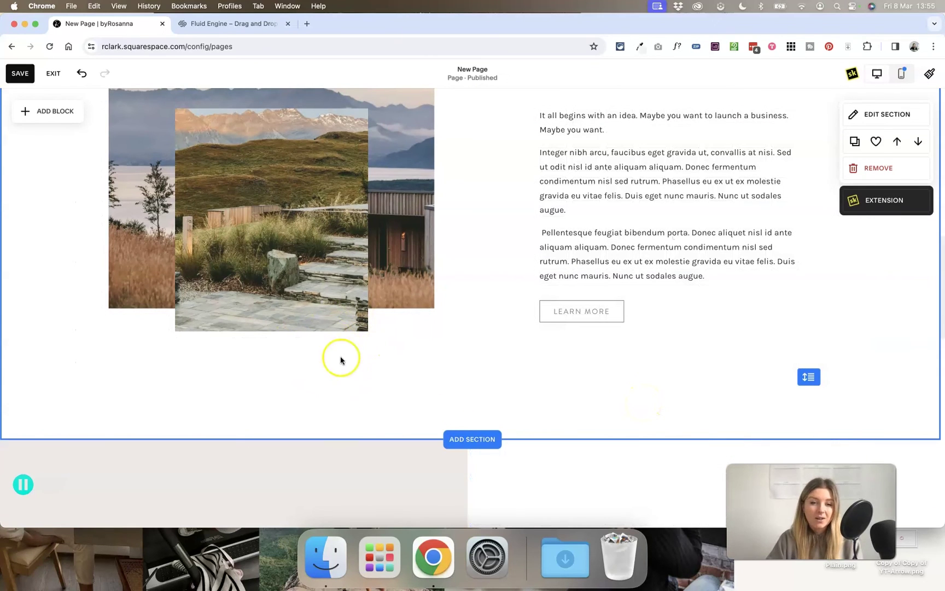
Step: Drag the section's height handle up so it ends just below the images and Learn More button
{"action": "left_click", "coordinate": [480, 301]}
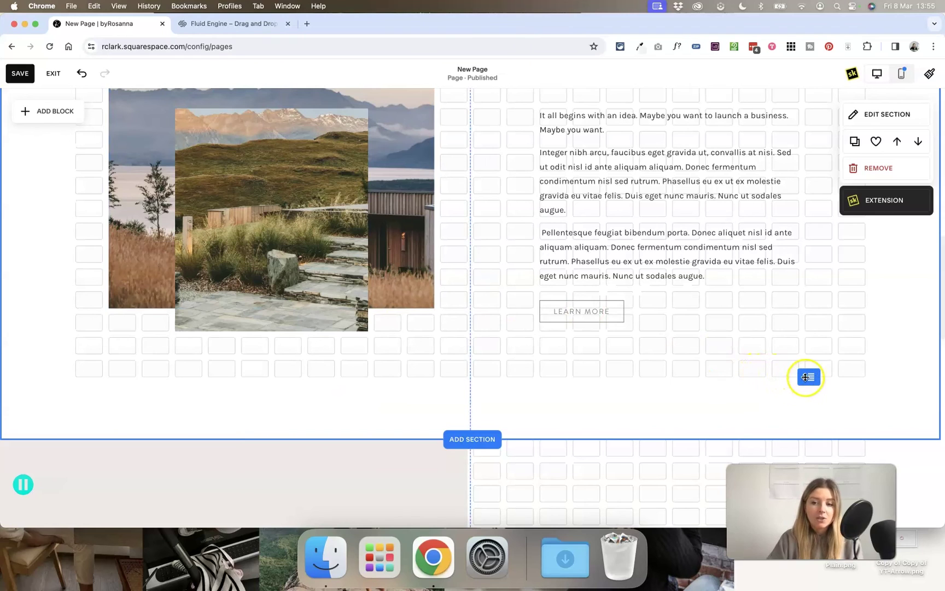
{"action": "left_click_drag", "start_coordinate": [809, 377], "coordinate": [811, 338]}
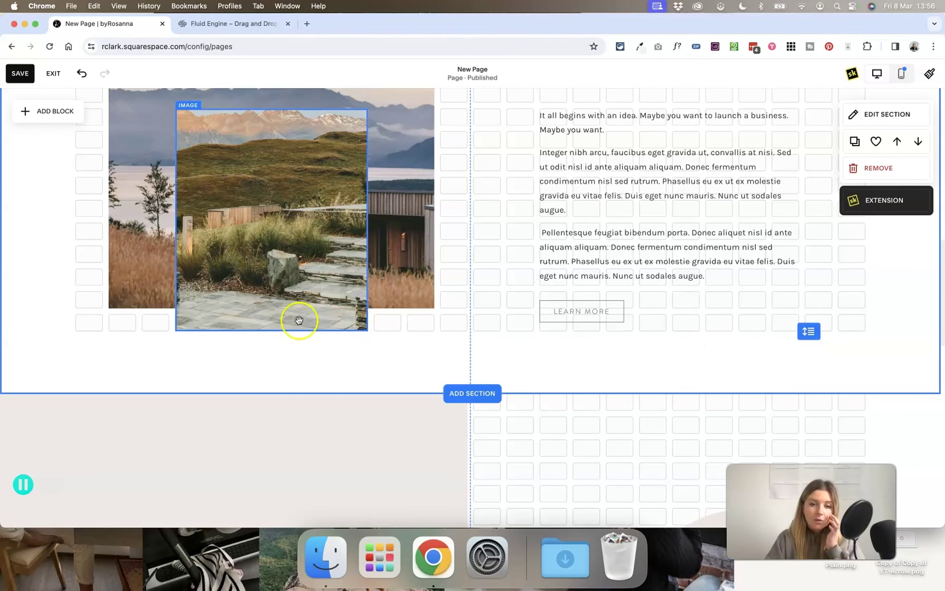
{"action": "scroll", "coordinate": [331, 336], "scroll_direction": "up", "scroll_amount": 2}
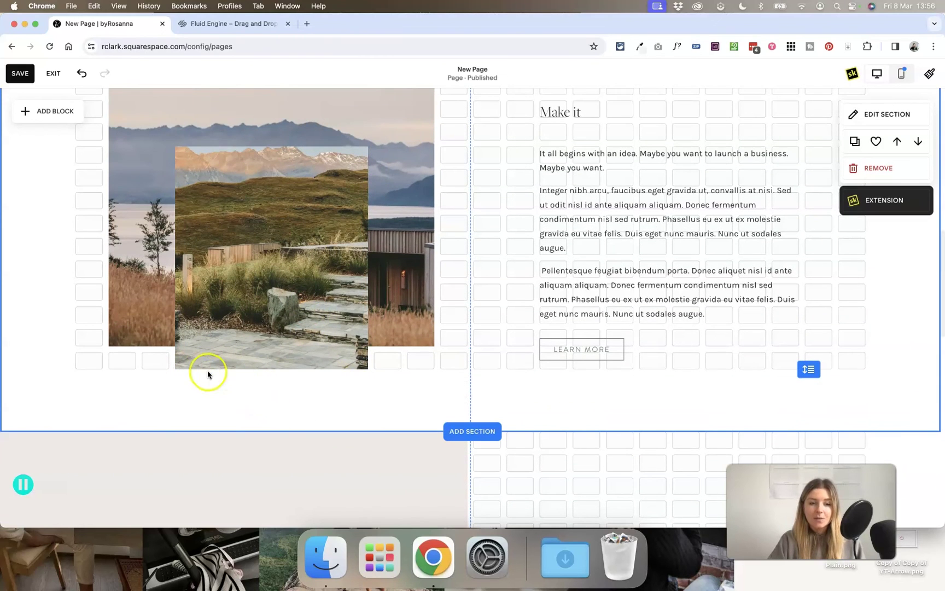
{"action": "scroll", "coordinate": [457, 379], "scroll_direction": "up", "scroll_amount": 5}
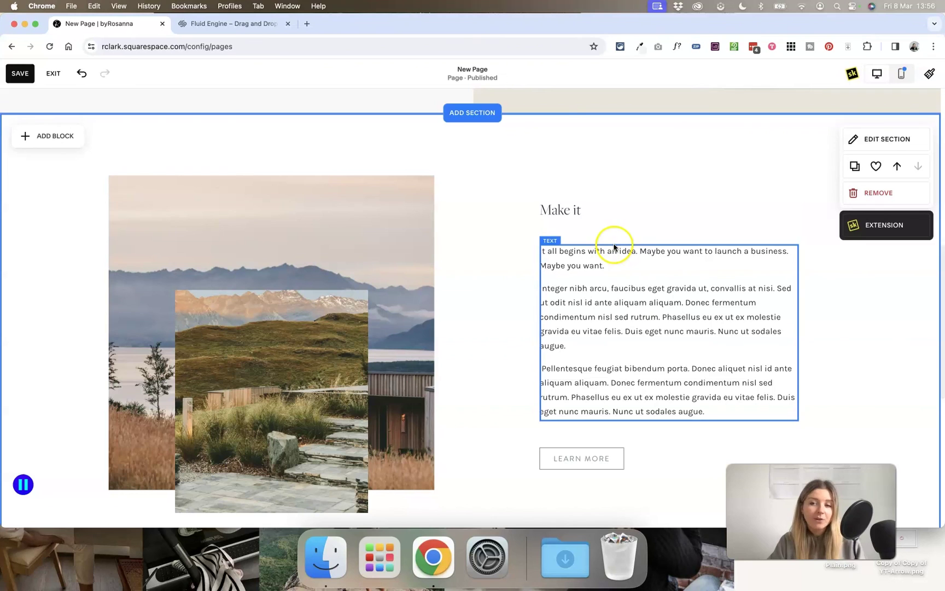
{"action": "scroll", "coordinate": [672, 188], "scroll_direction": "up", "scroll_amount": 10}
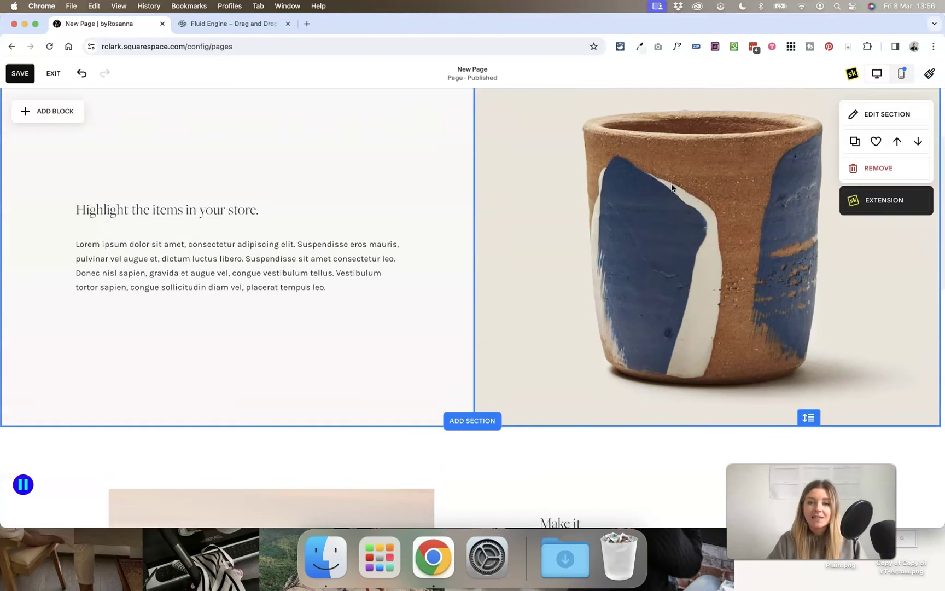
{"action": "left_click", "coordinate": [900, 77]}
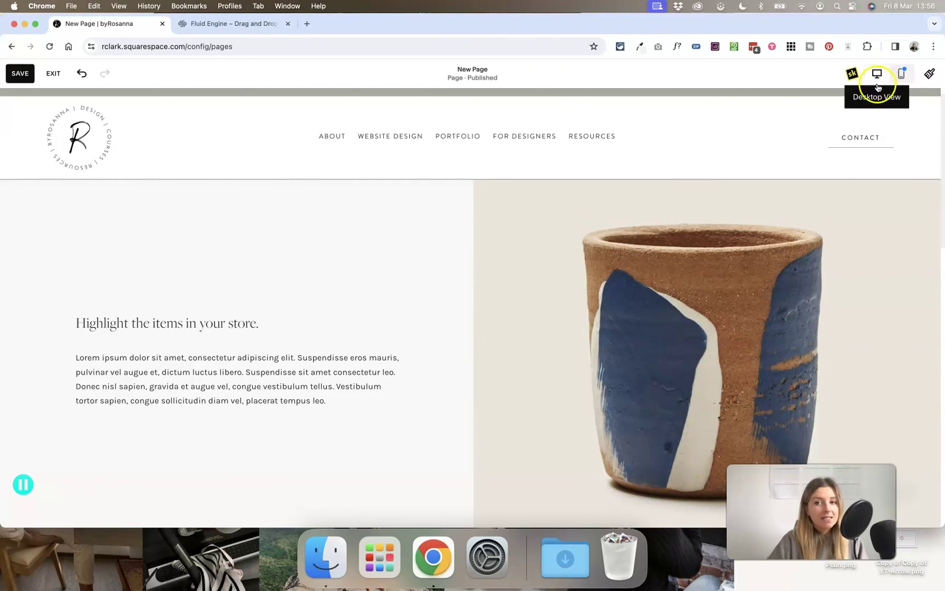
{"action": "scroll", "coordinate": [728, 324], "scroll_direction": "down", "scroll_amount": 5}
{"action": "scroll", "coordinate": [728, 324], "scroll_direction": "up", "scroll_amount": 5}
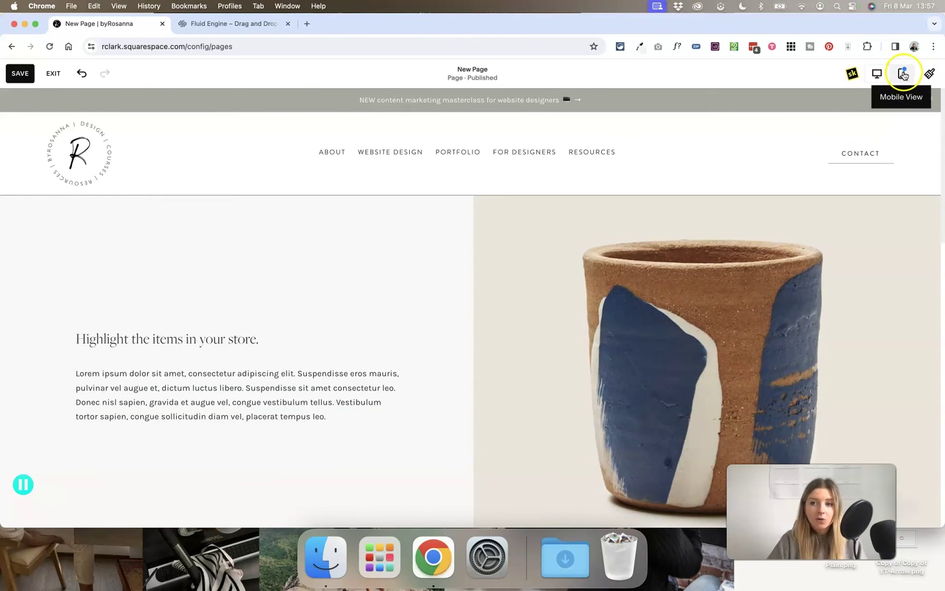
{"action": "mouse_move", "coordinate": [644, 302]}
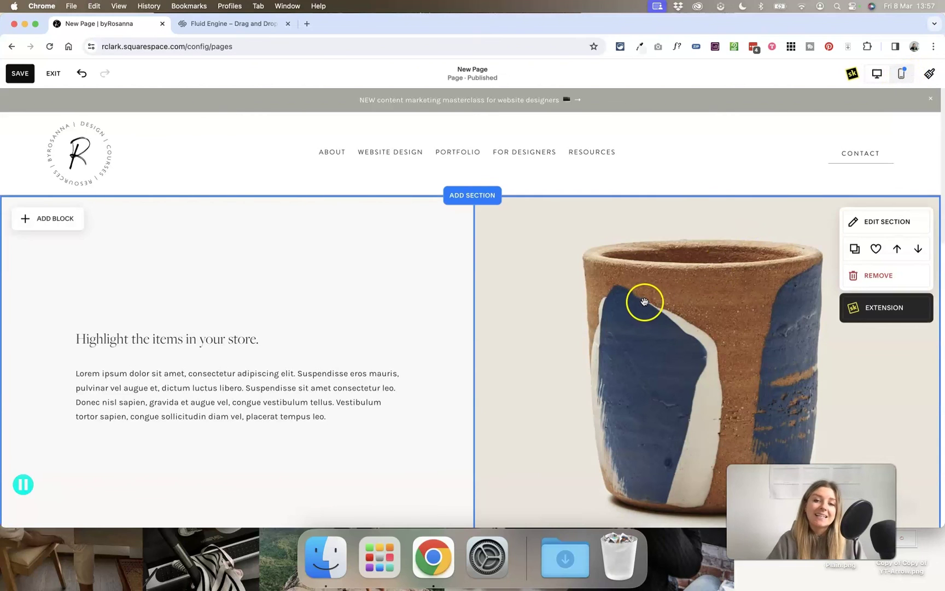
{"action": "scroll", "coordinate": [507, 342], "scroll_direction": "down", "scroll_amount": 10}
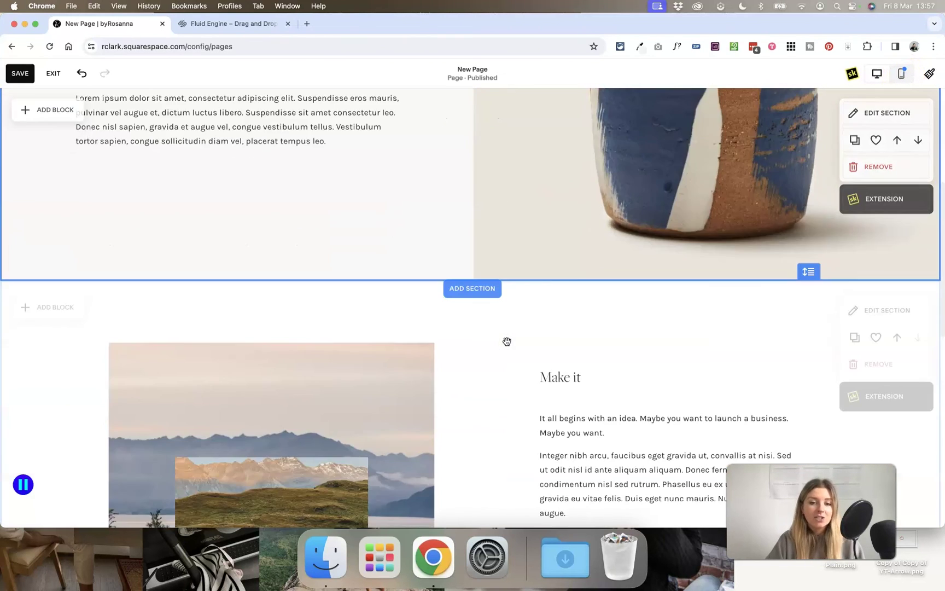
{"action": "scroll", "coordinate": [507, 341], "scroll_direction": "up", "scroll_amount": 10}
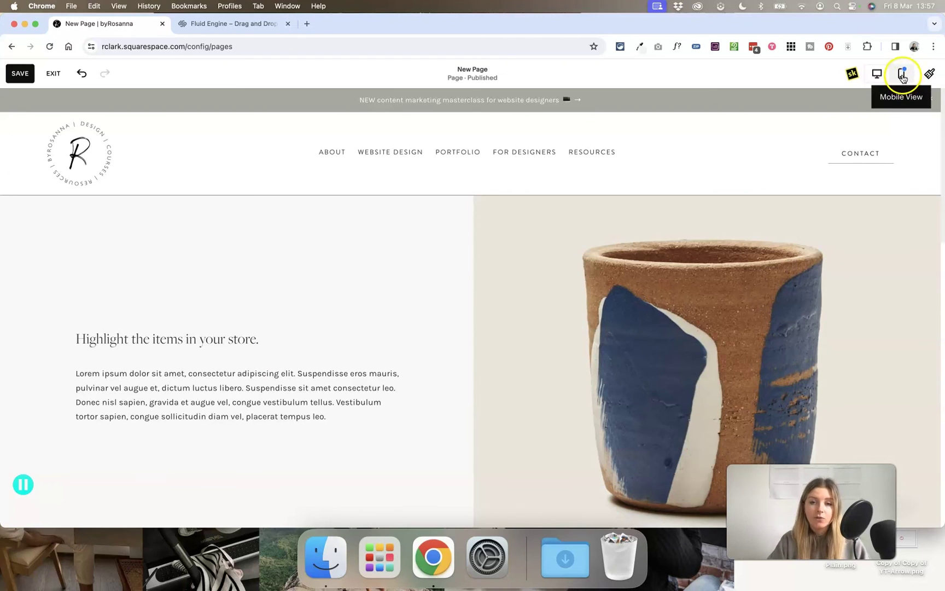
Step: Switch to the Mobile View and scroll through the stacked page layout
{"action": "left_click", "coordinate": [902, 77]}
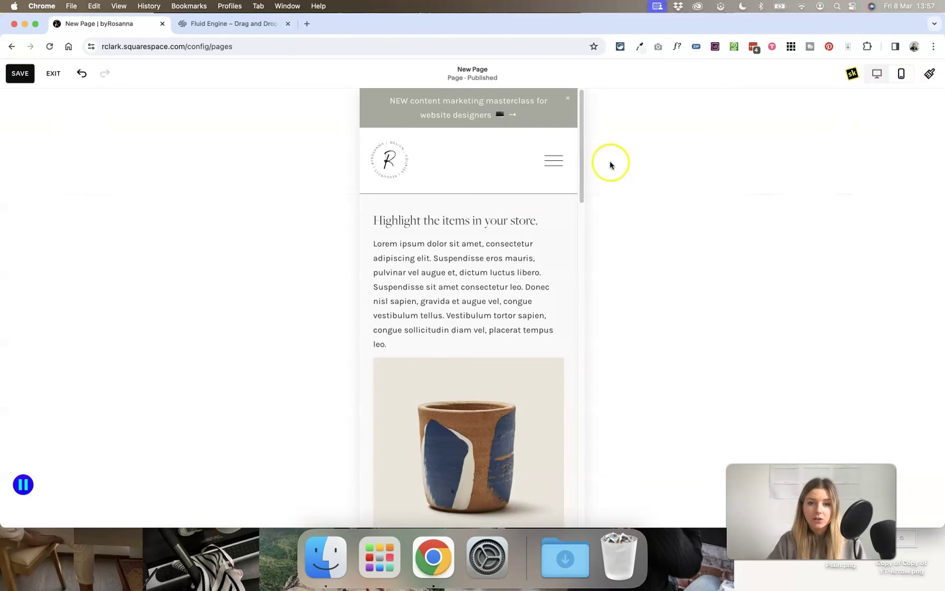
{"action": "scroll", "coordinate": [551, 254], "scroll_direction": "down", "scroll_amount": 8}
{"action": "scroll", "coordinate": [530, 229], "scroll_direction": "up", "scroll_amount": 8}
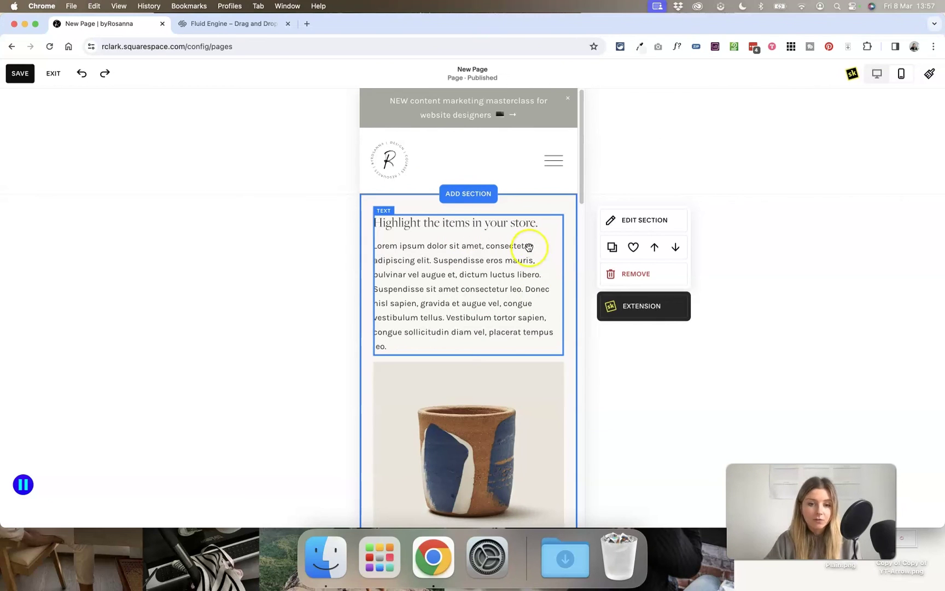
{"action": "scroll", "coordinate": [510, 303], "scroll_direction": "down", "scroll_amount": 5}
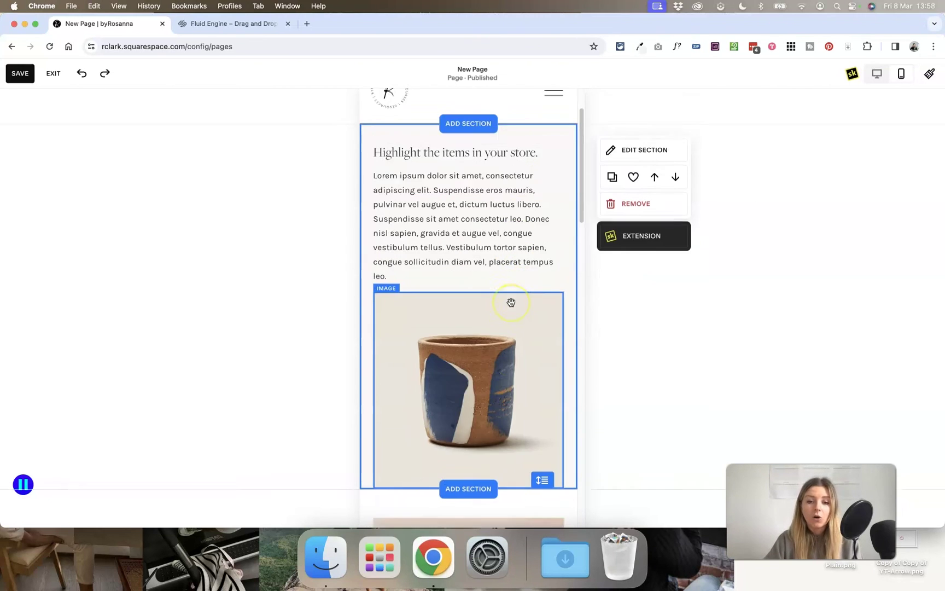
{"action": "scroll", "coordinate": [510, 302], "scroll_direction": "down", "scroll_amount": 3}
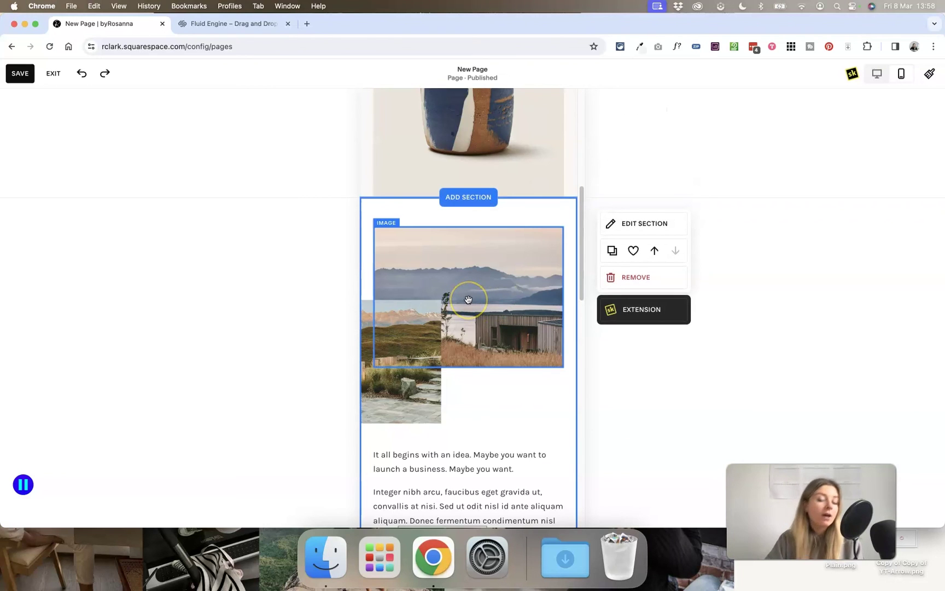
{"action": "scroll", "coordinate": [469, 299], "scroll_direction": "down", "scroll_amount": 4}
{"action": "scroll", "coordinate": [468, 300], "scroll_direction": "up", "scroll_amount": 3}
{"action": "scroll", "coordinate": [468, 299], "scroll_direction": "down", "scroll_amount": 1}
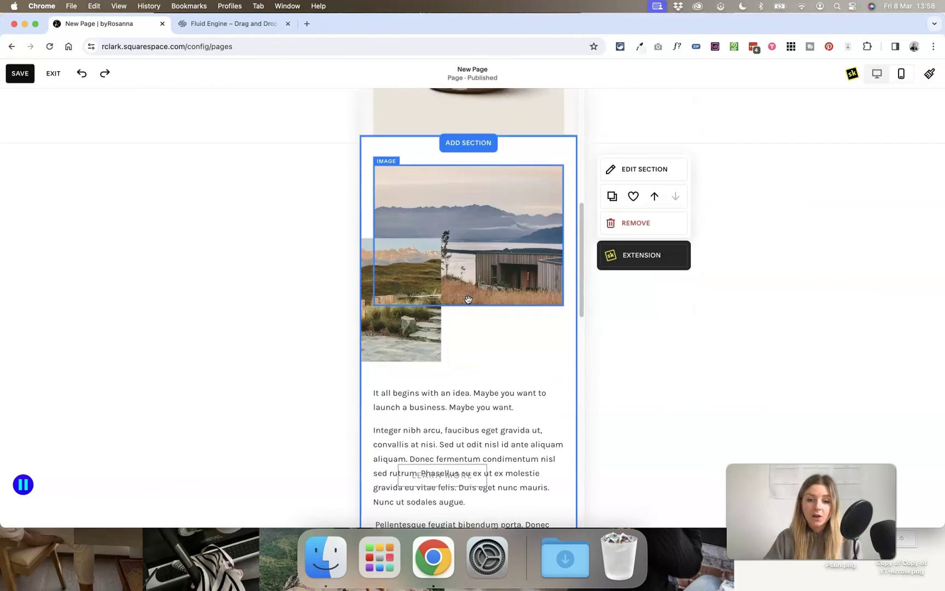
{"action": "scroll", "coordinate": [468, 299], "scroll_direction": "down", "scroll_amount": 1}
{"action": "scroll", "coordinate": [467, 300], "scroll_direction": "up", "scroll_amount": 4}
Step: Select the store text and pottery section in the mobile layout
{"action": "left_click", "coordinate": [494, 274]}
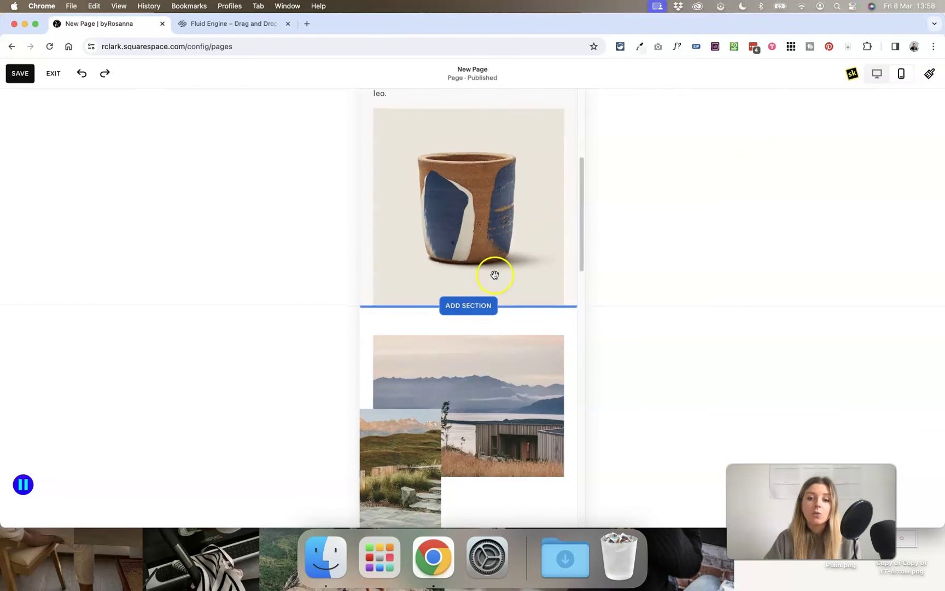
{"action": "scroll", "coordinate": [494, 275], "scroll_direction": "up", "scroll_amount": 5}
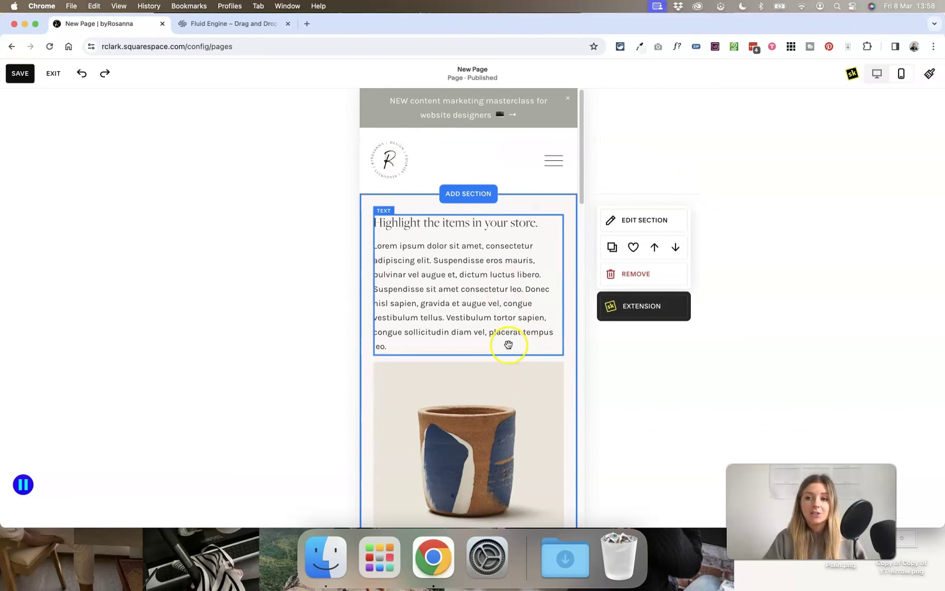
{"action": "scroll", "coordinate": [497, 378], "scroll_direction": "down", "scroll_amount": 1}
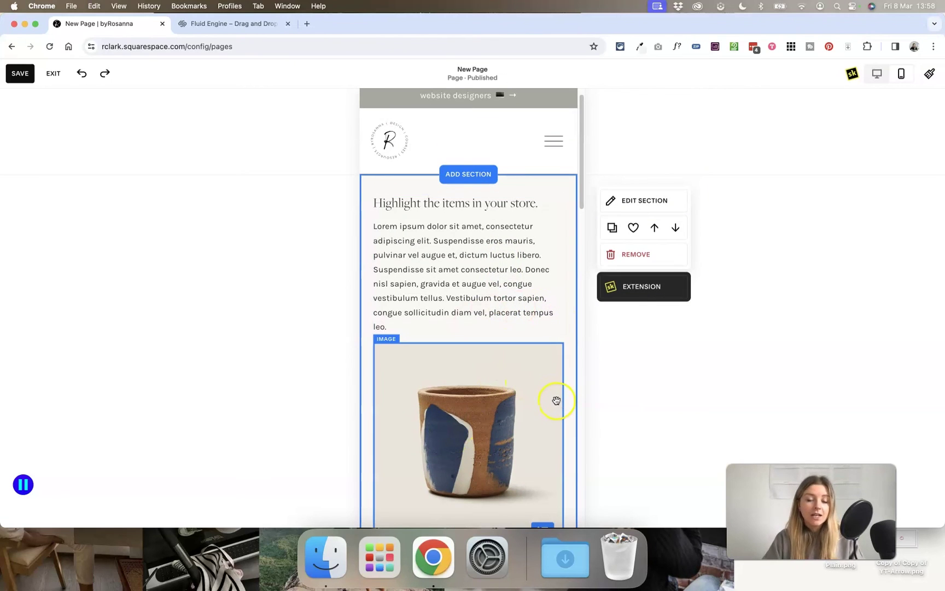
Step: Move the mobile text block to the section top and set its vertical alignment to Align Top
{"action": "left_click_drag", "start_coordinate": [492, 268], "coordinate": [459, 238]}
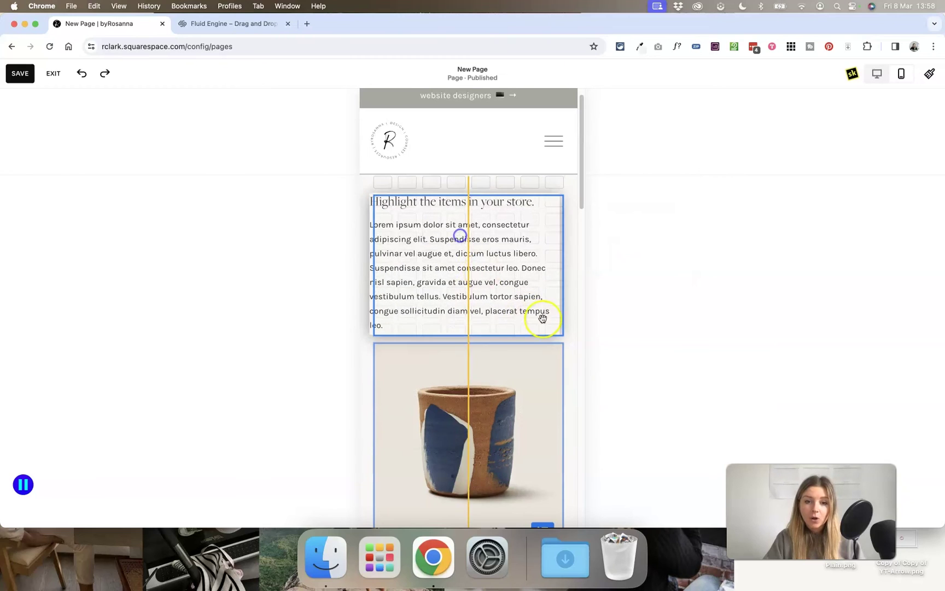
{"action": "mouse_move", "coordinate": [468, 336]}
{"action": "left_mouse_down"}
{"action": "mouse_move", "coordinate": [468, 451]}
{"action": "mouse_move", "coordinate": [466, 350]}
{"action": "left_mouse_up"}
{"action": "mouse_move", "coordinate": [559, 274]}
{"action": "left_mouse_down"}
{"action": "mouse_move", "coordinate": [544, 274]}
{"action": "mouse_move", "coordinate": [559, 273]}
{"action": "left_mouse_up"}
{"action": "left_click", "coordinate": [634, 206]}
{"action": "left_click", "coordinate": [633, 232]}
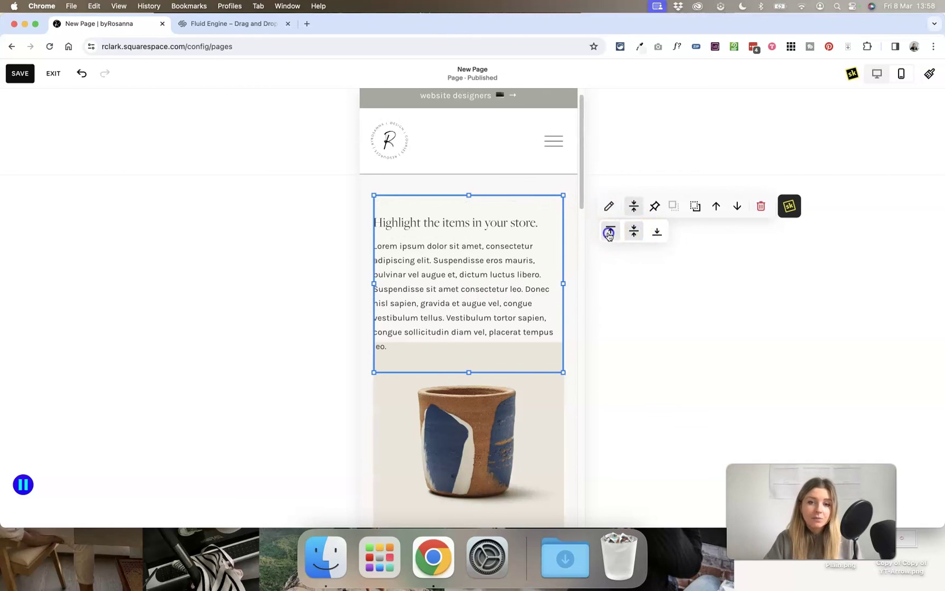
{"action": "left_click", "coordinate": [609, 234]}
Step: Shrink the text block's bottom edge to sit just below the text
{"action": "left_click", "coordinate": [469, 374]}
{"action": "left_click_drag", "start_coordinate": [469, 373], "coordinate": [466, 337]}
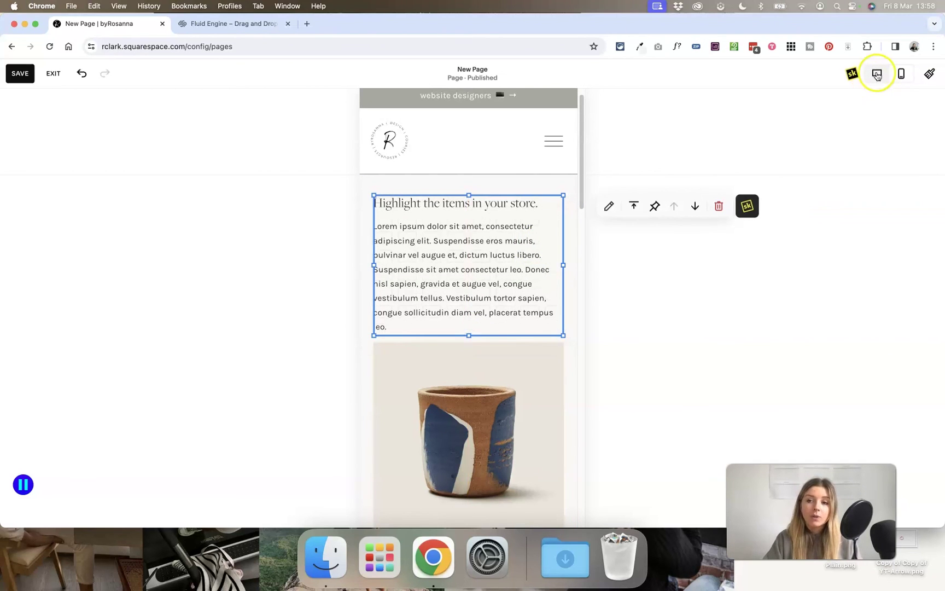
{"action": "mouse_move", "coordinate": [472, 336]}
{"action": "left_mouse_down"}
{"action": "mouse_move", "coordinate": [469, 384]}
{"action": "mouse_move", "coordinate": [469, 337]}
{"action": "left_mouse_up"}
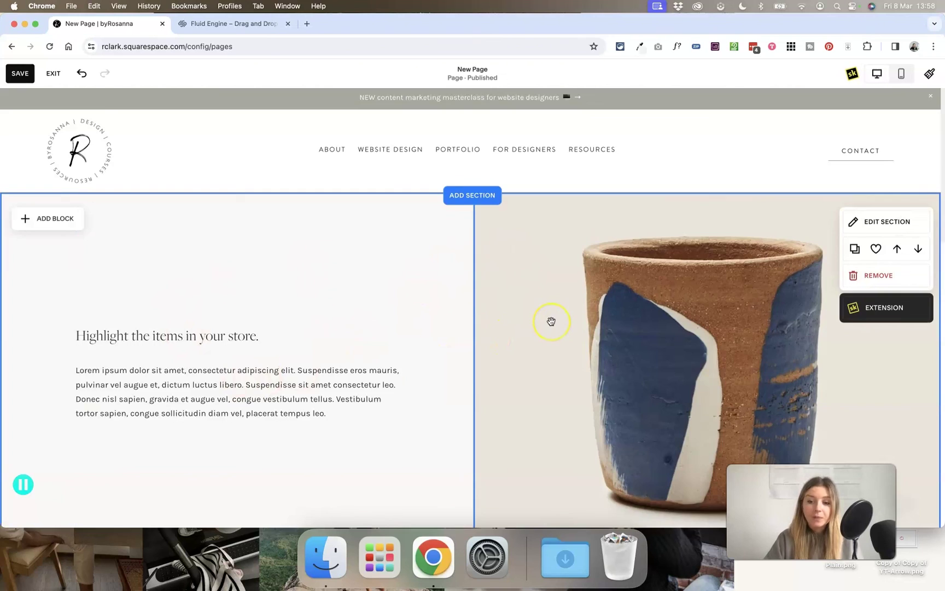
Step: Return to the Mobile View to check the store text above the pottery photo
{"action": "scroll", "coordinate": [549, 322], "scroll_direction": "down", "scroll_amount": 3}
{"action": "scroll", "coordinate": [416, 324], "scroll_direction": "up", "scroll_amount": 2}
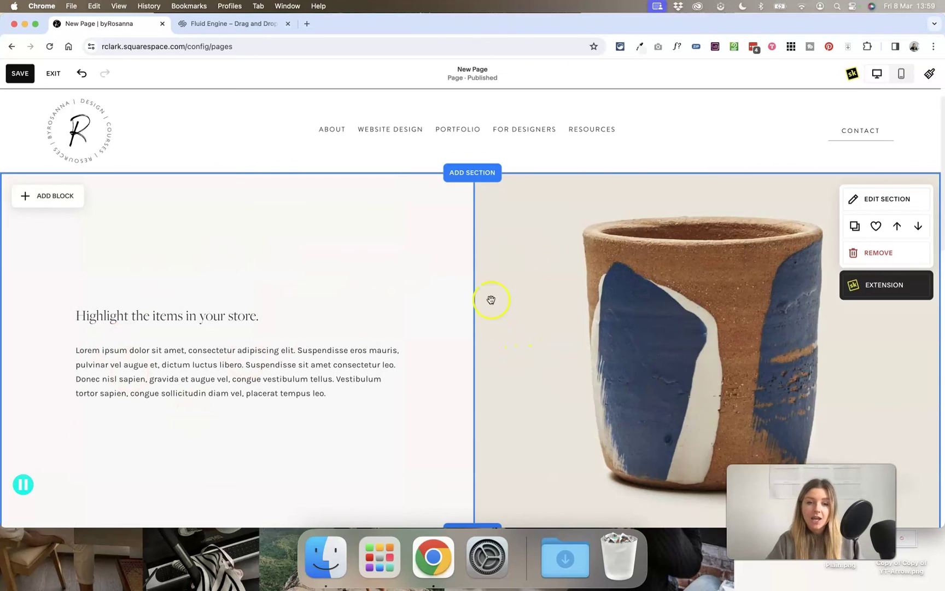
{"action": "left_click", "coordinate": [901, 75]}
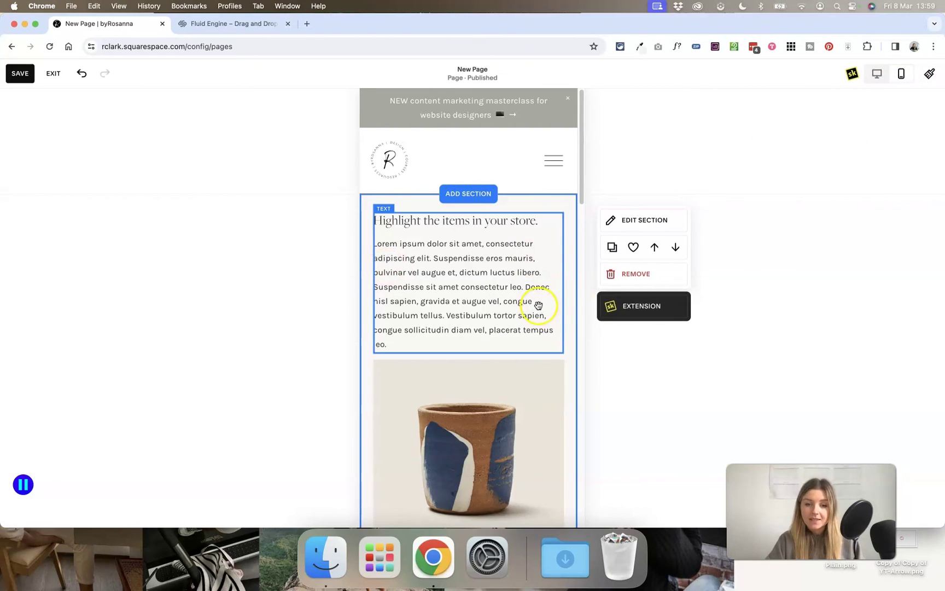
Step: Move the text below the pottery image, then make the image smaller and centre it
{"action": "scroll", "coordinate": [539, 304], "scroll_direction": "down", "scroll_amount": 2}
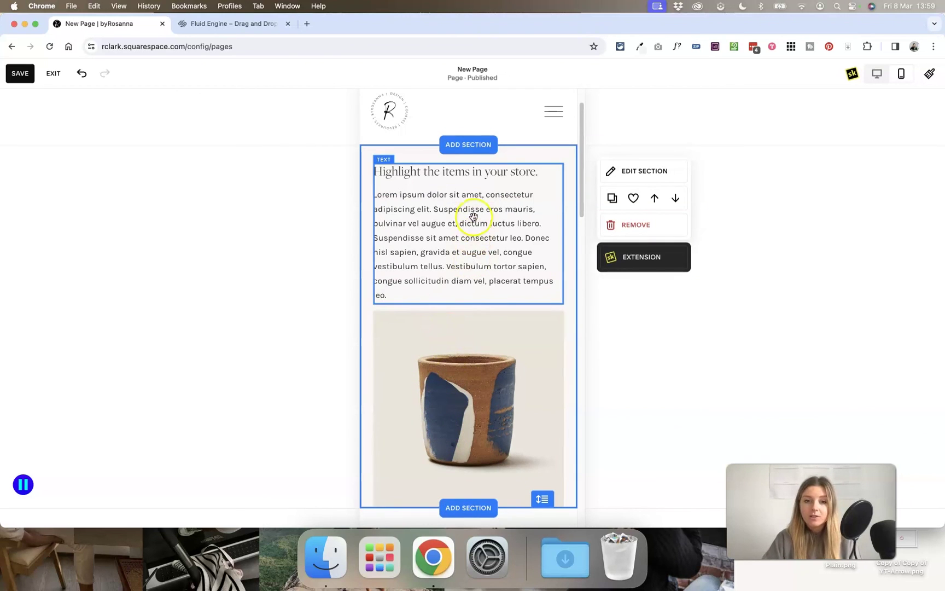
{"action": "left_click_drag", "start_coordinate": [477, 198], "coordinate": [497, 184]}
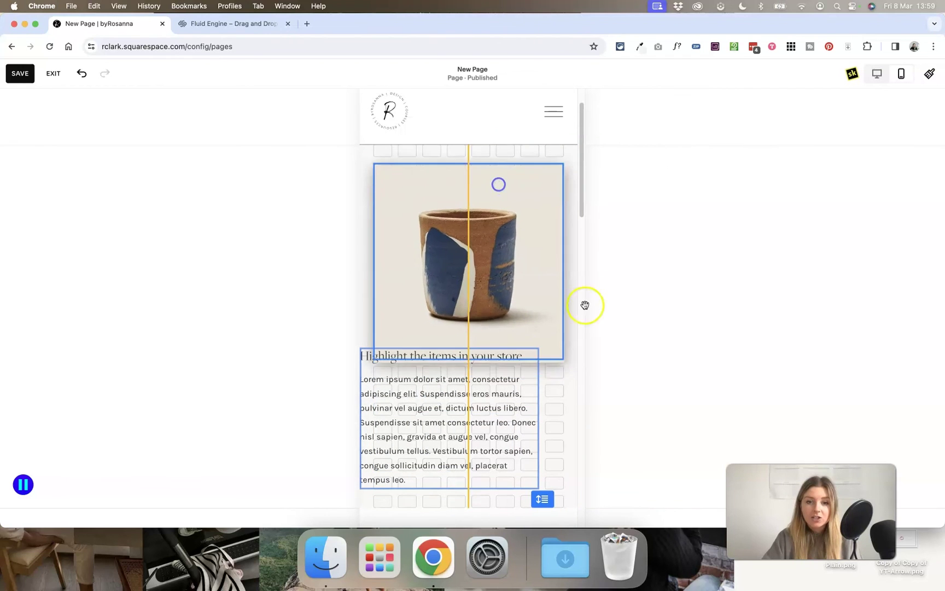
{"action": "left_click_drag", "start_coordinate": [518, 309], "coordinate": [490, 261]}
{"action": "left_click_drag", "start_coordinate": [453, 221], "coordinate": [479, 223]}
{"action": "left_click", "coordinate": [490, 307]}
Step: Move the text up under the image, shorten the mobile section, and return to Desktop View
{"action": "left_click_drag", "start_coordinate": [481, 356], "coordinate": [481, 319]}
{"action": "left_click_drag", "start_coordinate": [544, 466], "coordinate": [543, 450]}
{"action": "left_click", "coordinate": [506, 365]}
{"action": "left_click", "coordinate": [574, 273]}
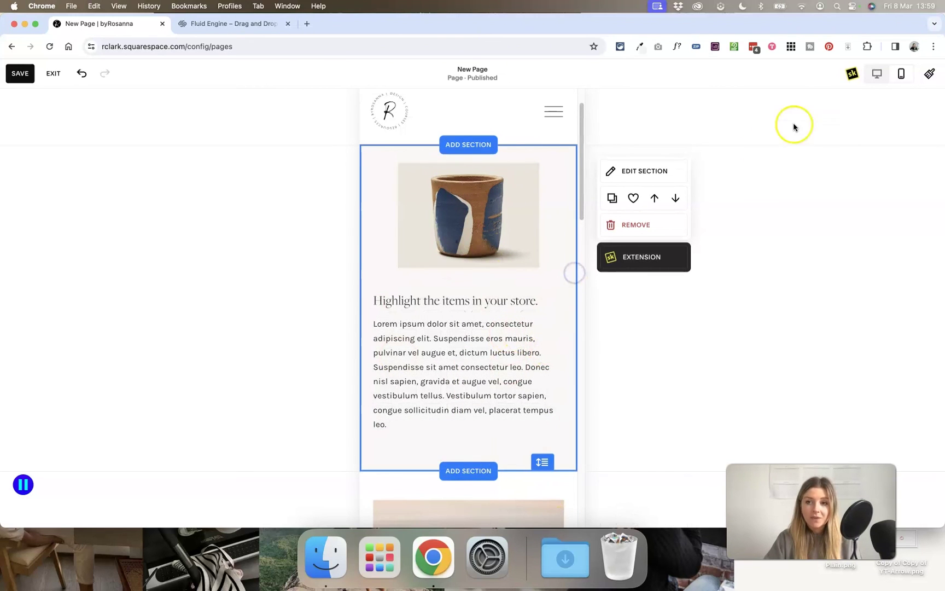
{"action": "left_click", "coordinate": [877, 73]}
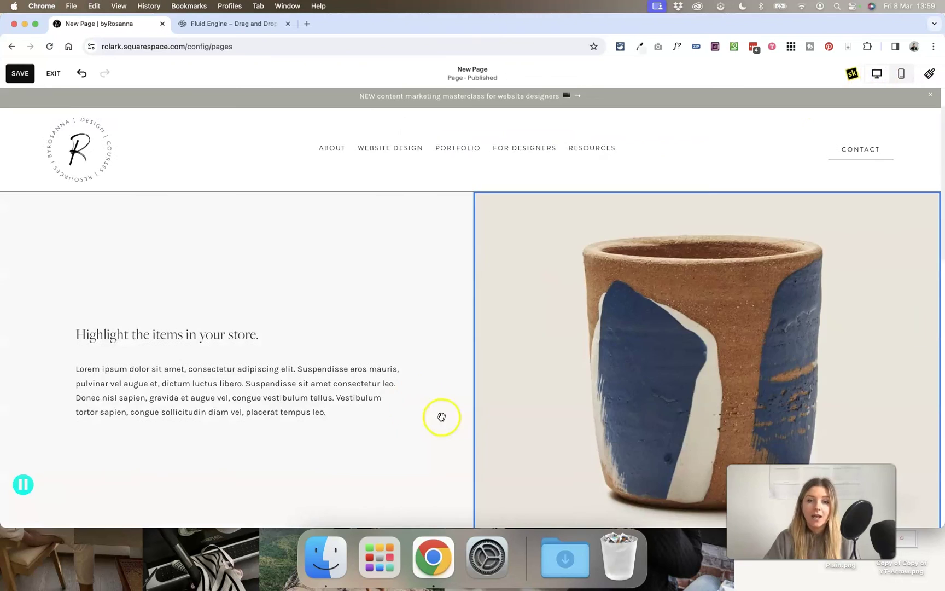
{"action": "mouse_move", "coordinate": [440, 296]}
{"action": "scroll", "coordinate": [633, 310], "scroll_direction": "down", "scroll_amount": 3}
Step: In the mobile layout, select the pottery cup image and open its content and design settings
{"action": "scroll", "coordinate": [487, 276], "scroll_direction": "up", "scroll_amount": 3}
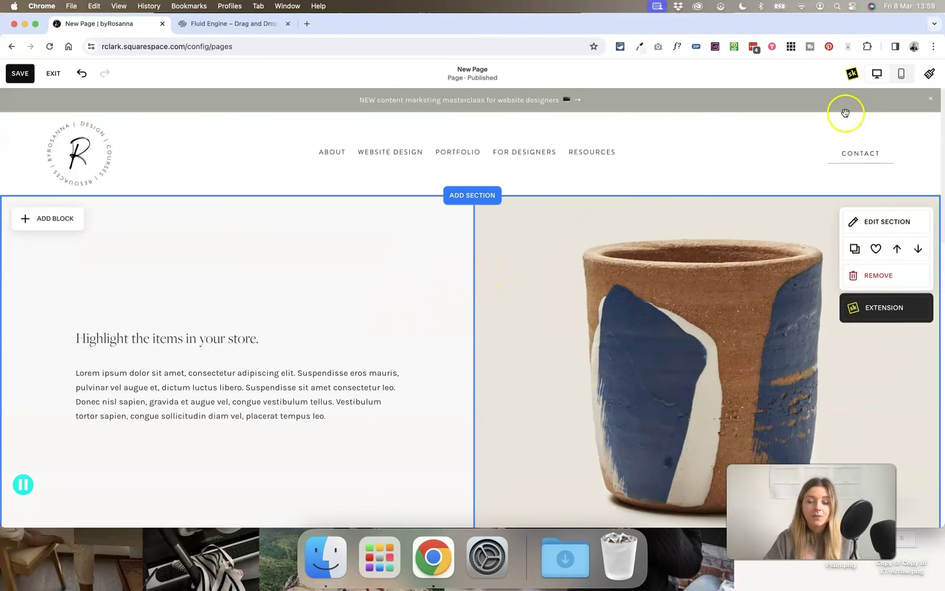
{"action": "left_click", "coordinate": [900, 74]}
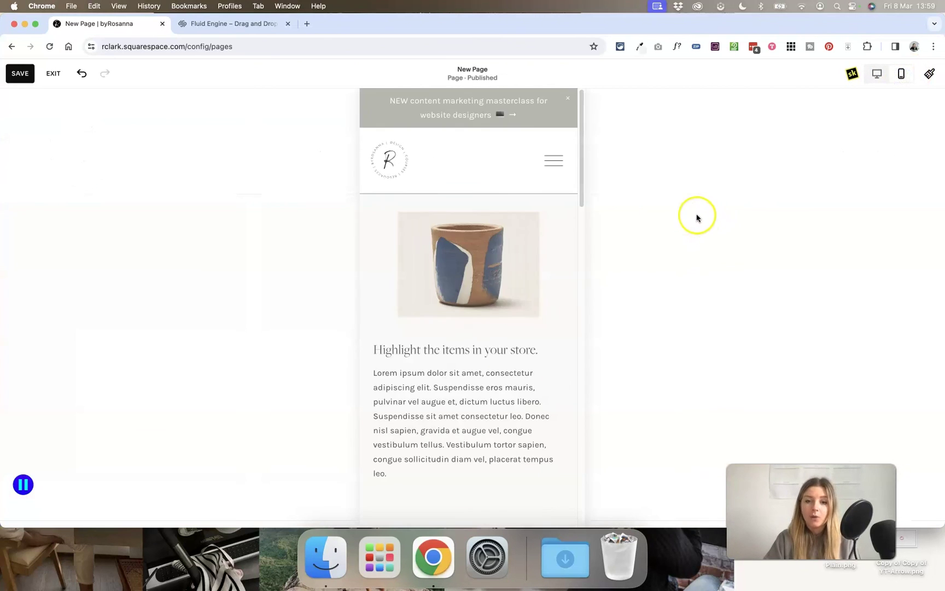
{"action": "mouse_move", "coordinate": [506, 366]}
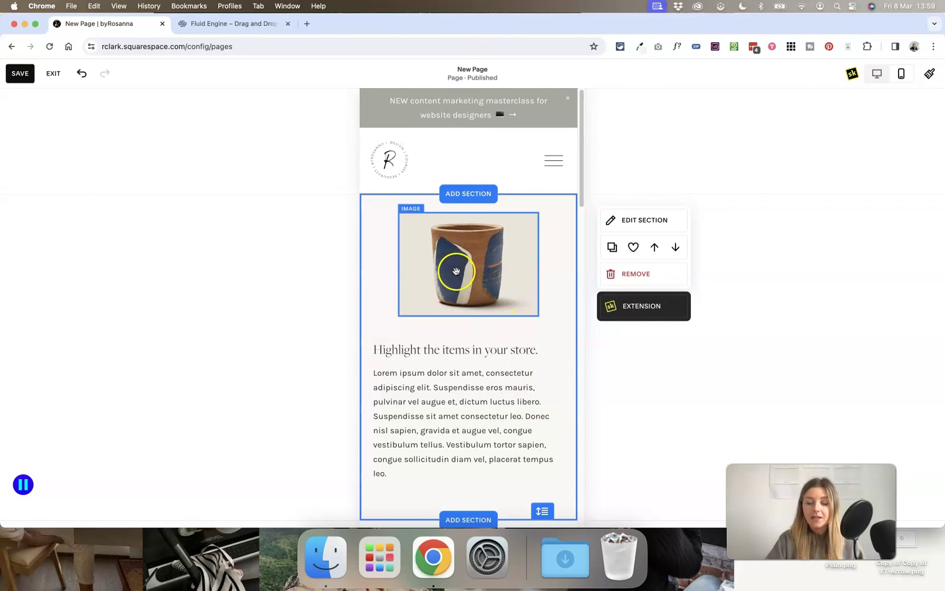
{"action": "left_click", "coordinate": [432, 246]}
{"action": "left_click", "coordinate": [612, 225]}
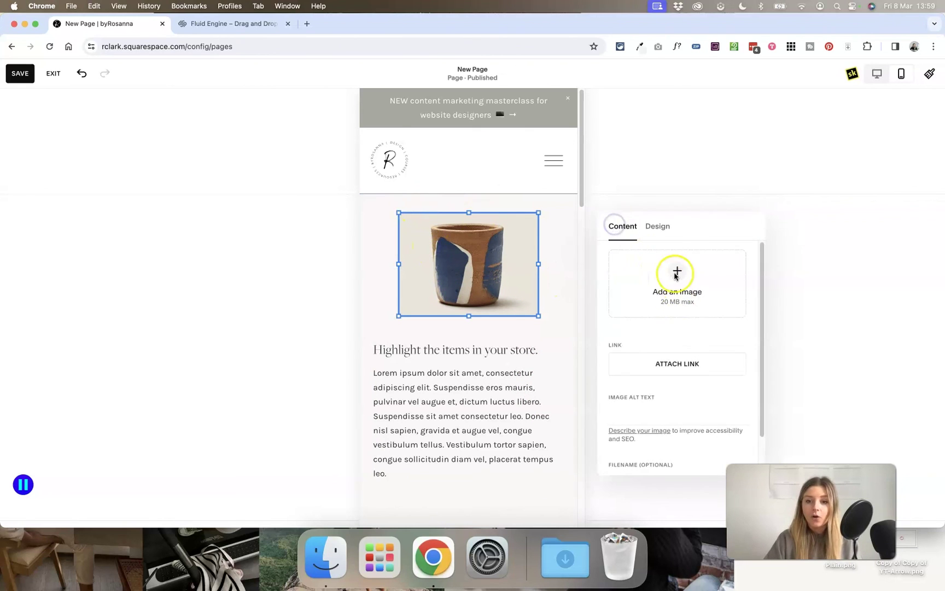
{"action": "left_click", "coordinate": [565, 289]}
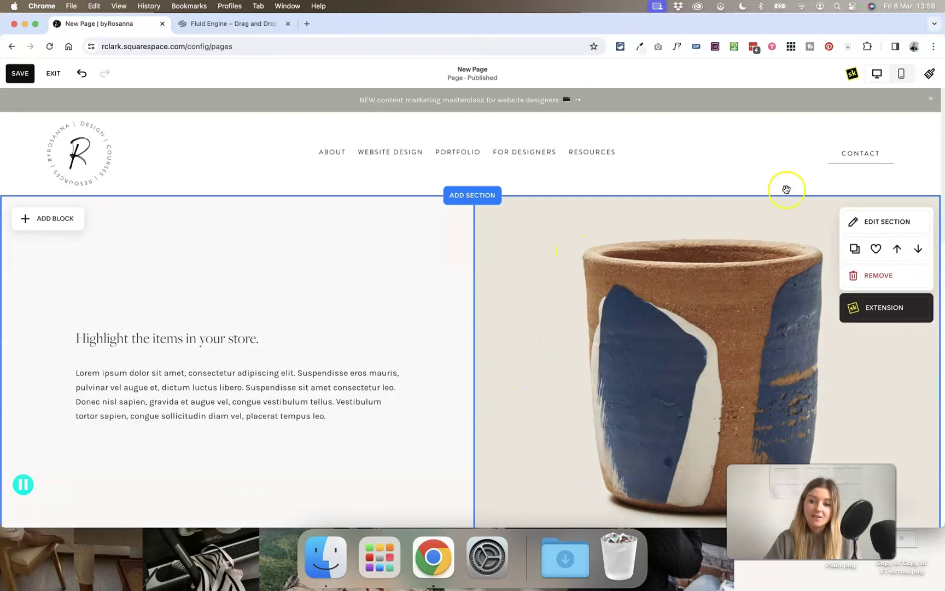
Step: Toggle Desktop View and back, then keep the cup image centred above the store text
{"action": "left_click", "coordinate": [902, 73]}
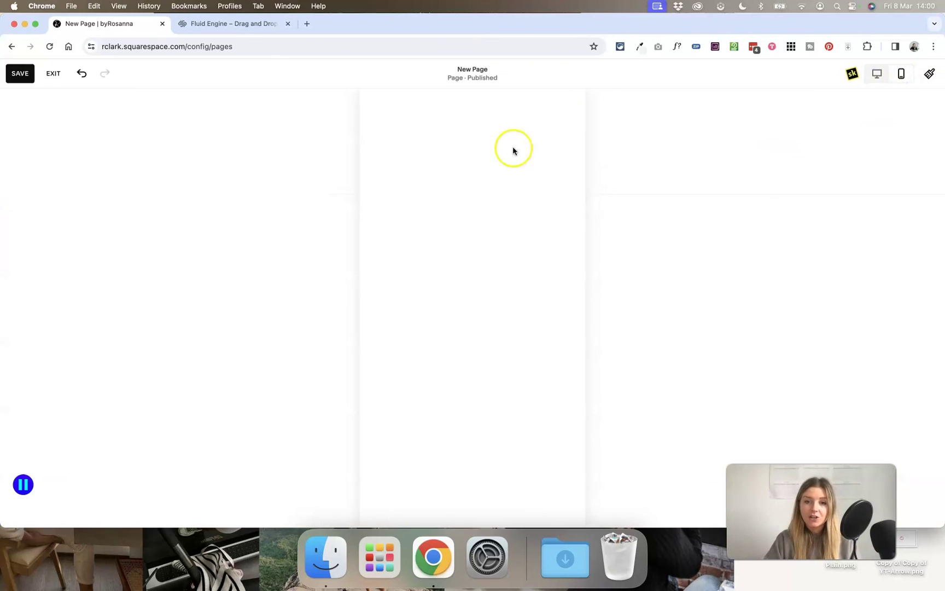
{"action": "left_click", "coordinate": [451, 448]}
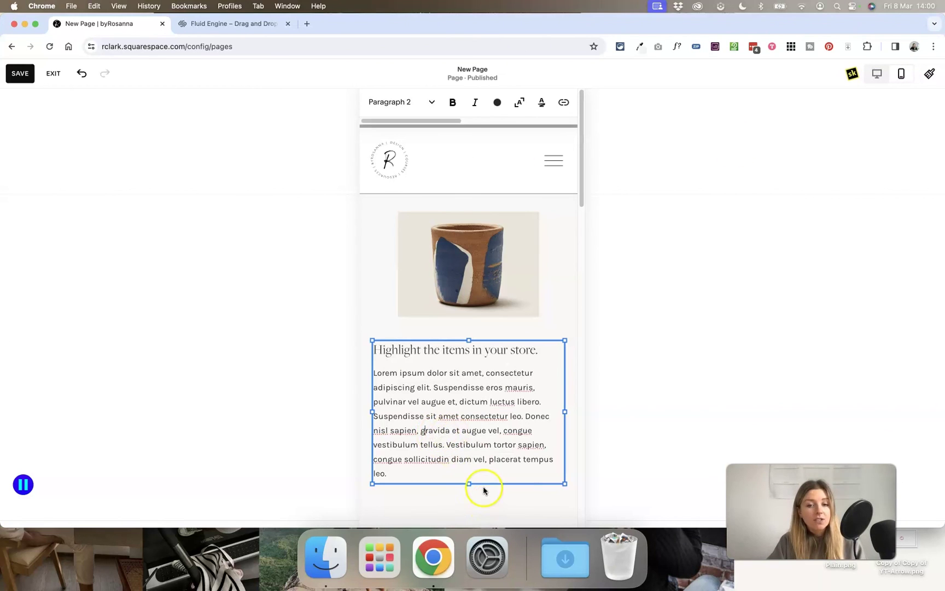
{"action": "left_click", "coordinate": [876, 74]}
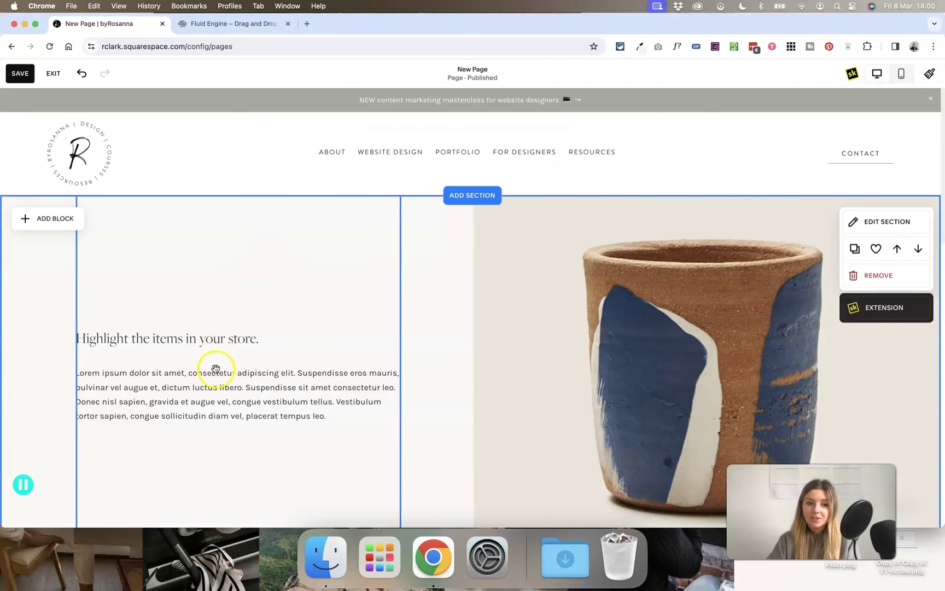
{"action": "left_click", "coordinate": [901, 73]}
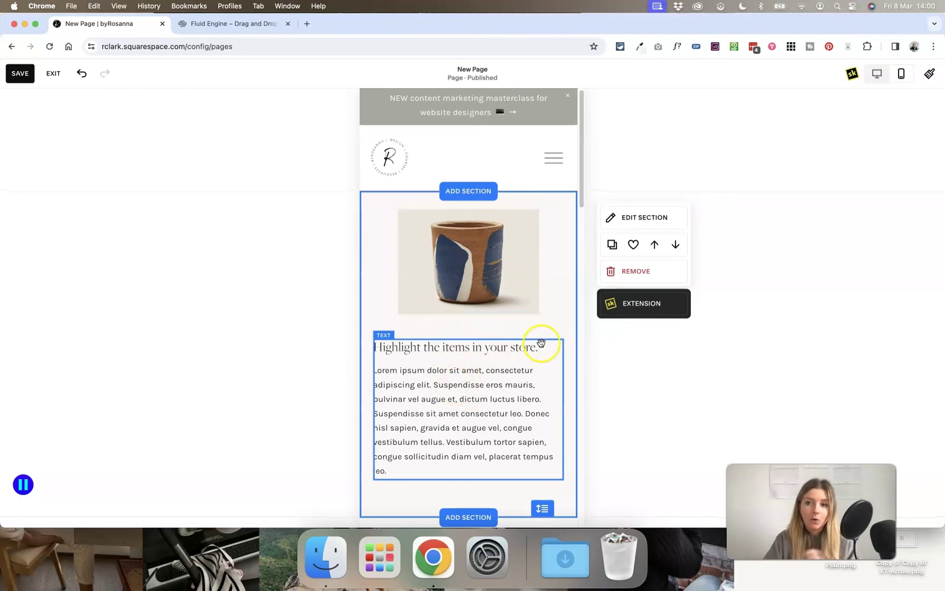
{"action": "left_click_drag", "start_coordinate": [481, 273], "coordinate": [471, 241]}
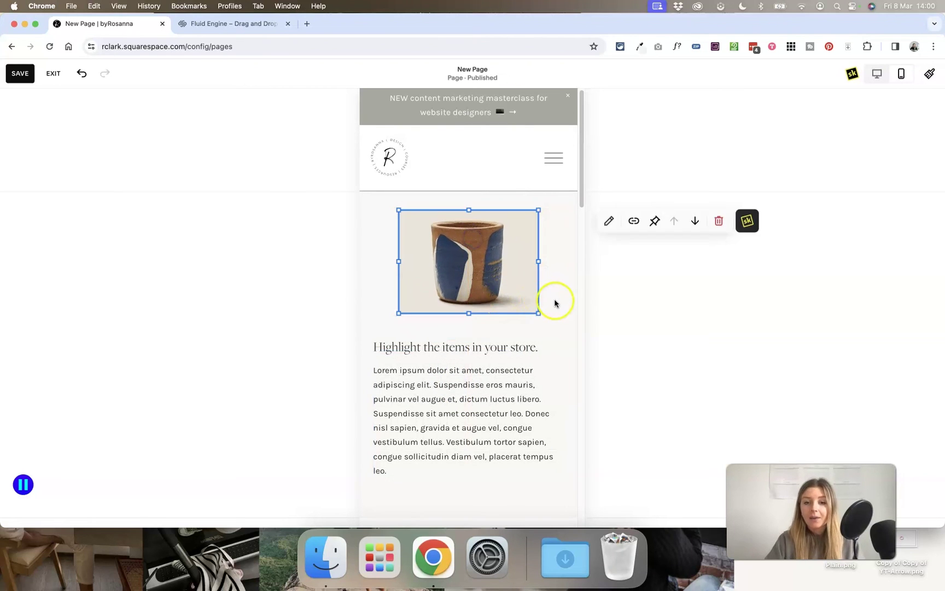
{"action": "left_click", "coordinate": [559, 302]}
{"action": "left_click", "coordinate": [529, 347]}
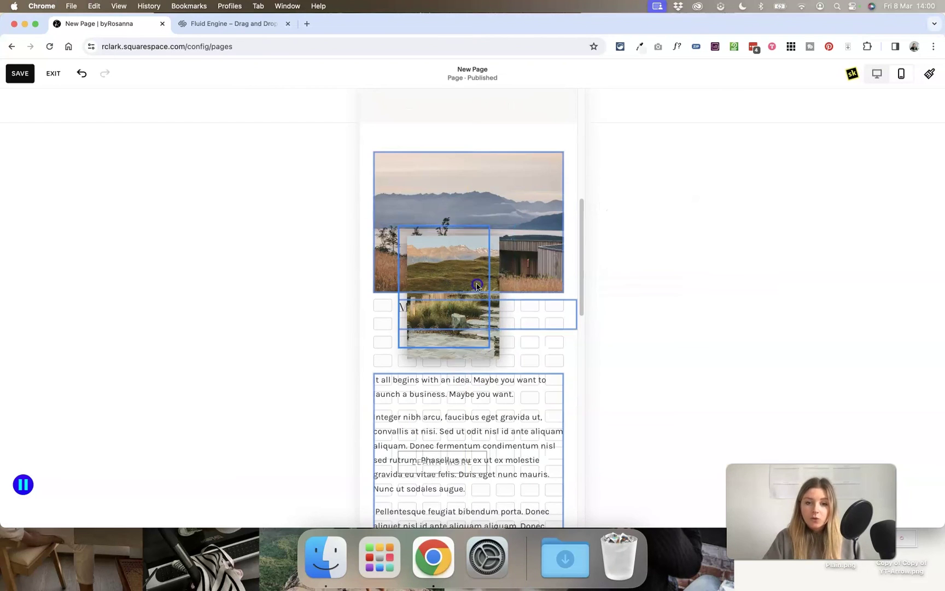
Step: On mobile, place the Make it text below the landscape image and LEARN MORE below the text
{"action": "left_click_drag", "start_coordinate": [459, 282], "coordinate": [482, 257]}
{"action": "left_click_drag", "start_coordinate": [523, 327], "coordinate": [507, 344]}
{"action": "scroll", "coordinate": [507, 344], "scroll_direction": "down", "scroll_amount": 6}
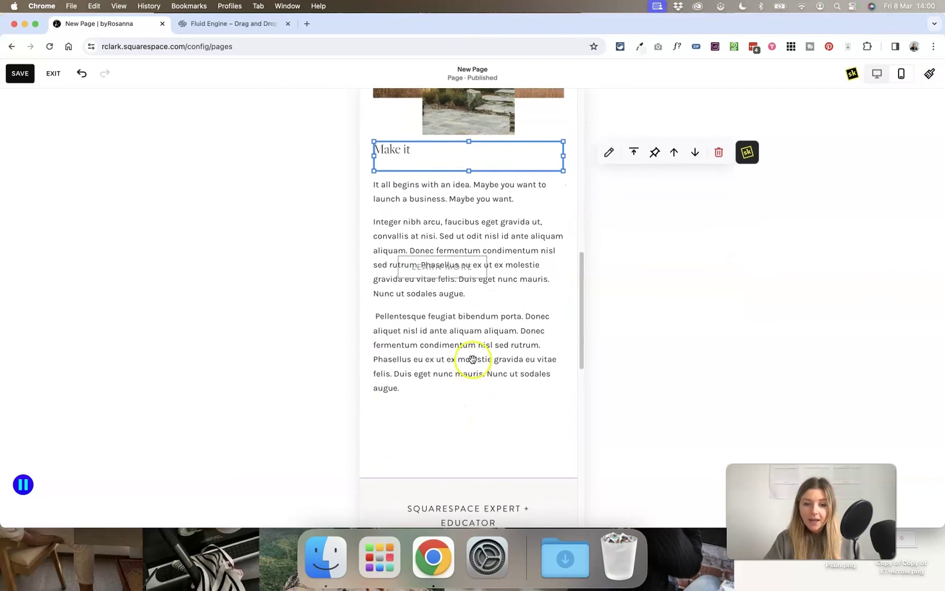
{"action": "left_click_drag", "start_coordinate": [448, 261], "coordinate": [472, 422]}
{"action": "left_click", "coordinate": [473, 390]}
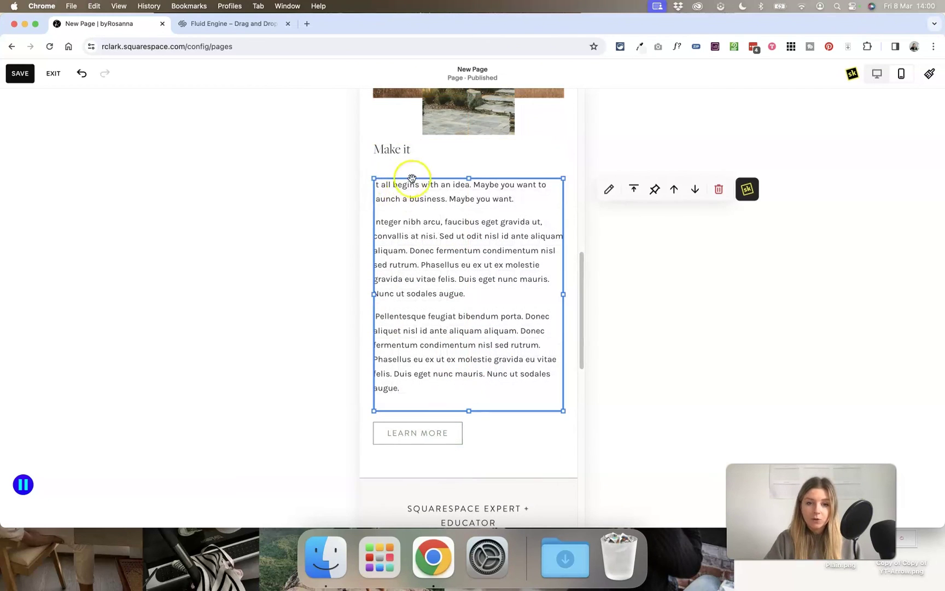
{"action": "left_click", "coordinate": [498, 435]}
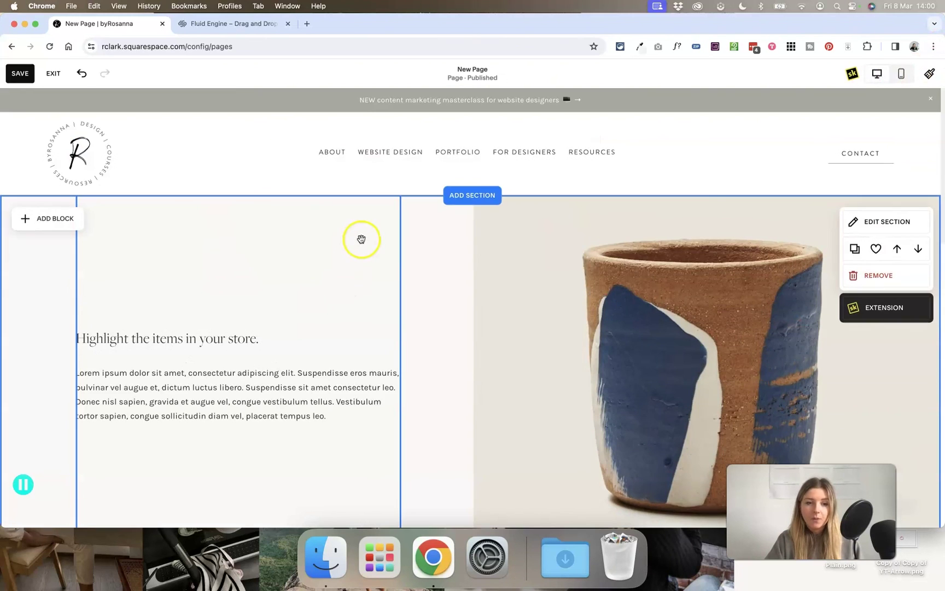
Step: Add a new section above Make it and show the Services section templates
{"action": "scroll", "coordinate": [361, 239], "scroll_direction": "down", "scroll_amount": 13}
{"action": "scroll", "coordinate": [361, 239], "scroll_direction": "up", "scroll_amount": 2}
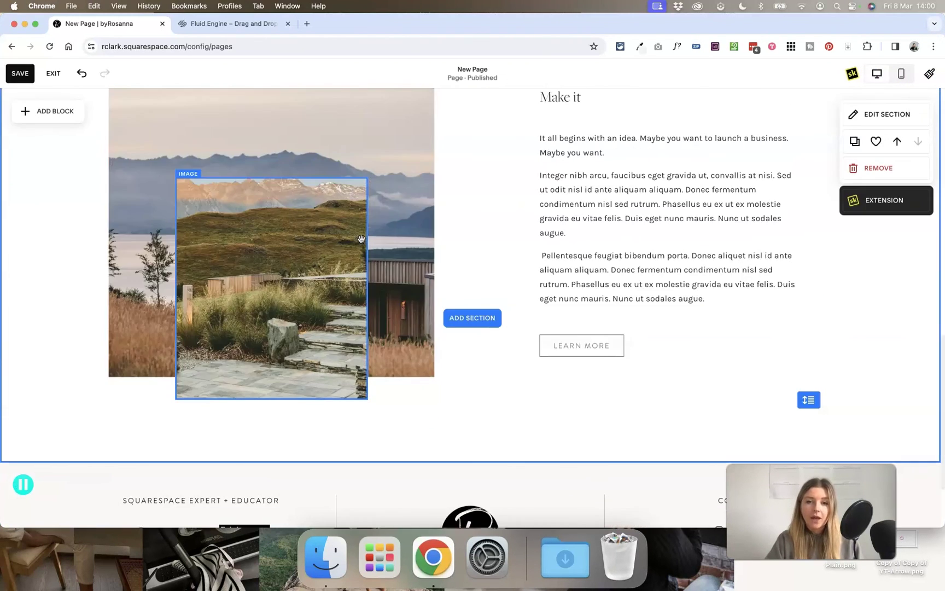
{"action": "scroll", "coordinate": [360, 239], "scroll_direction": "up", "scroll_amount": 10}
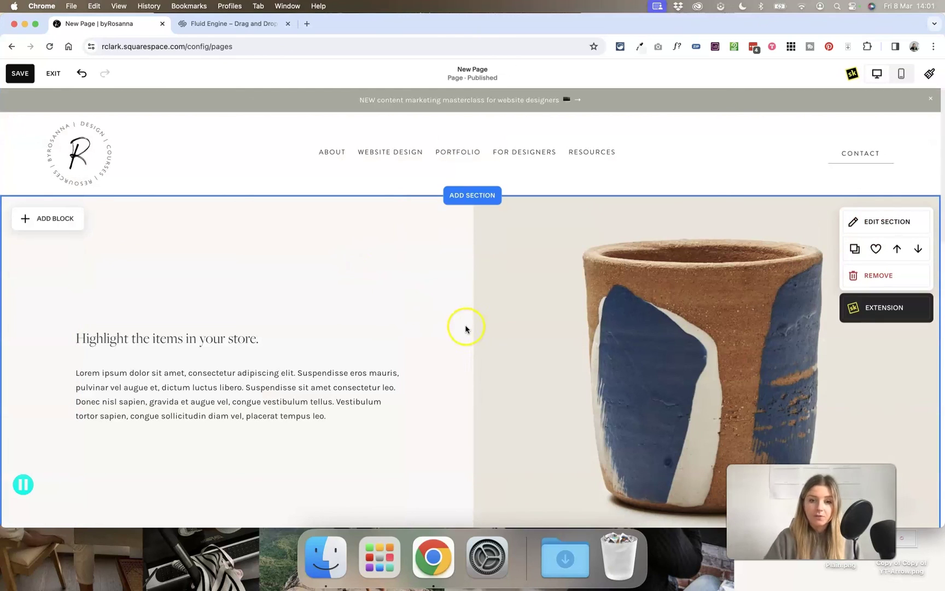
{"action": "scroll", "coordinate": [438, 274], "scroll_direction": "down", "scroll_amount": 2}
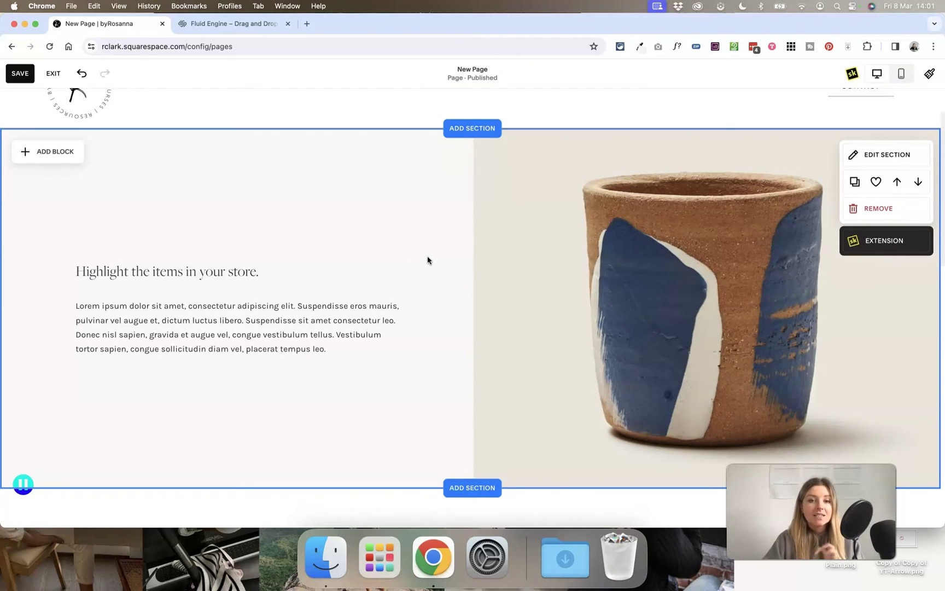
{"action": "scroll", "coordinate": [427, 258], "scroll_direction": "down", "scroll_amount": 10}
{"action": "scroll", "coordinate": [428, 259], "scroll_direction": "down", "scroll_amount": 2}
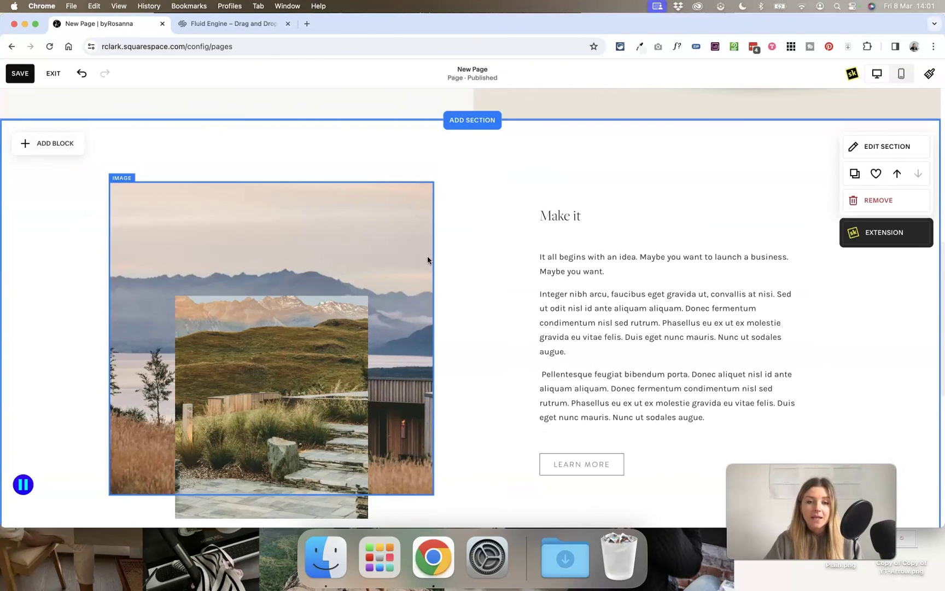
{"action": "left_click", "coordinate": [451, 120]}
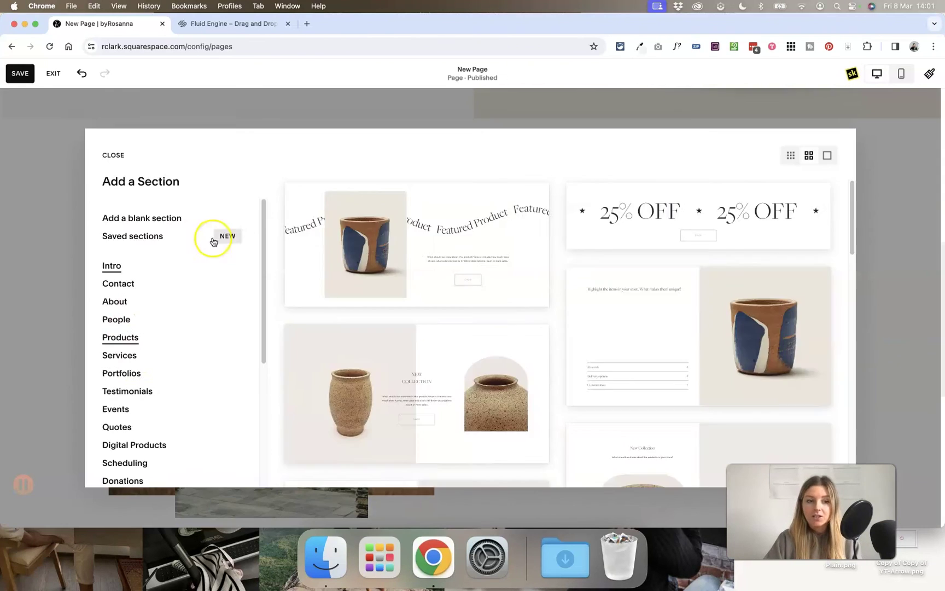
{"action": "left_click", "coordinate": [120, 303]}
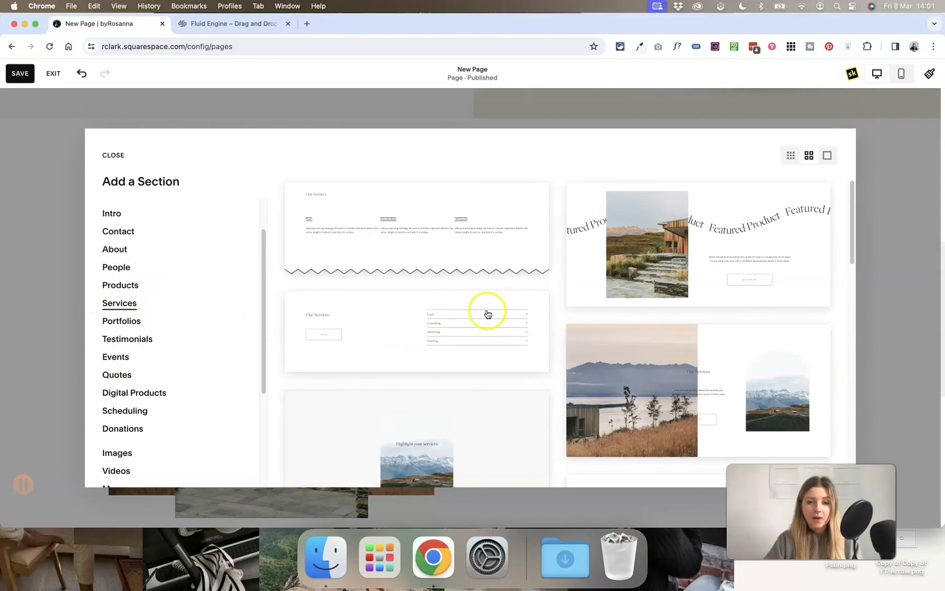
Step: Add the two-image Our Services template section and open its content options
{"action": "scroll", "coordinate": [488, 314], "scroll_direction": "down", "scroll_amount": 2}
{"action": "scroll", "coordinate": [487, 314], "scroll_direction": "down", "scroll_amount": 7}
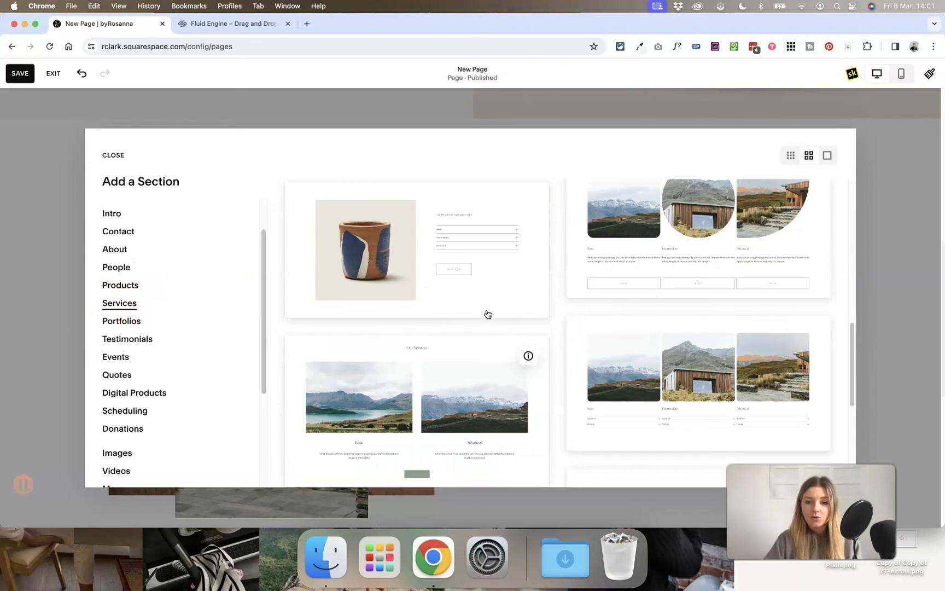
{"action": "scroll", "coordinate": [527, 312], "scroll_direction": "down", "scroll_amount": 3}
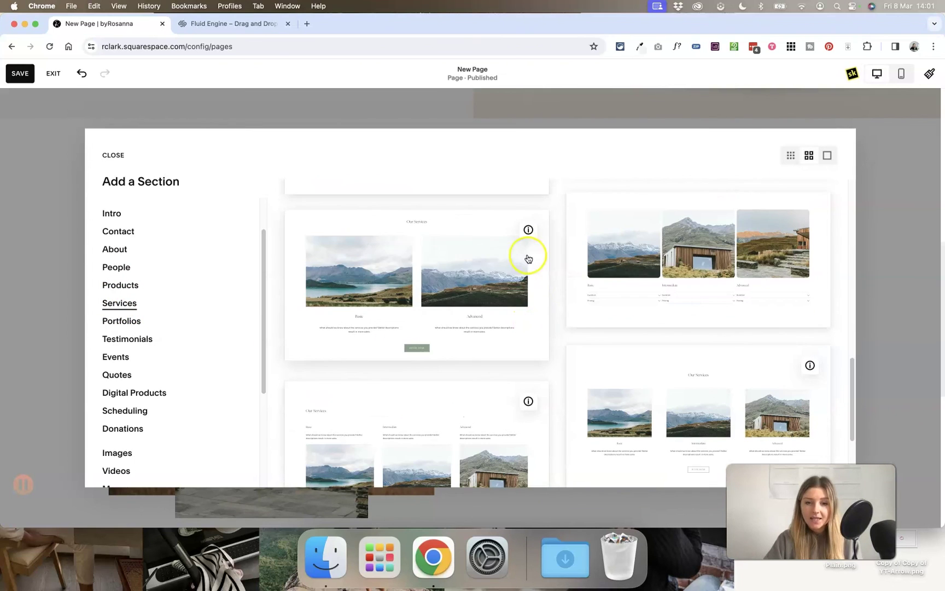
{"action": "left_click", "coordinate": [520, 330]}
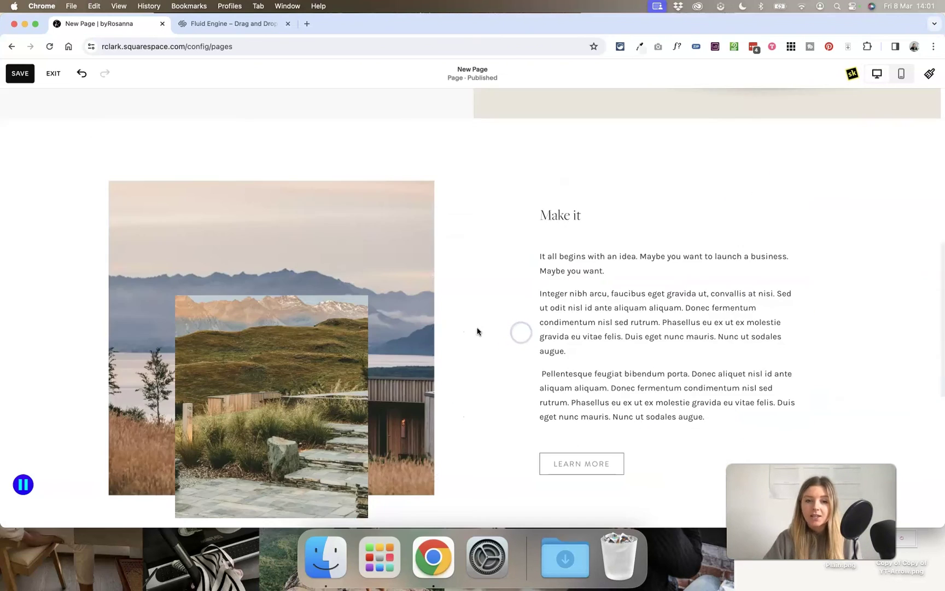
{"action": "left_click", "coordinate": [444, 159]}
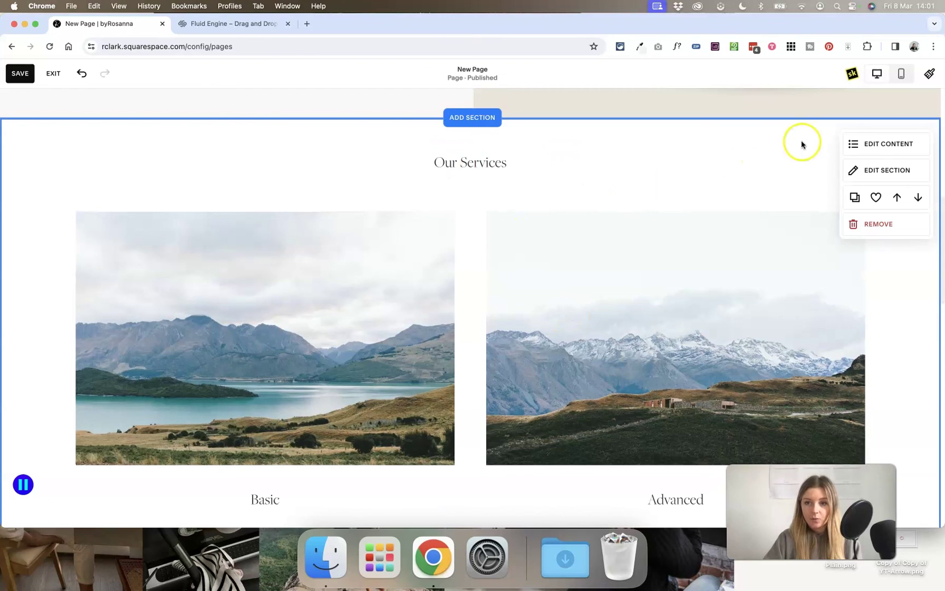
{"action": "left_click", "coordinate": [879, 149]}
{"action": "left_click", "coordinate": [717, 211]}
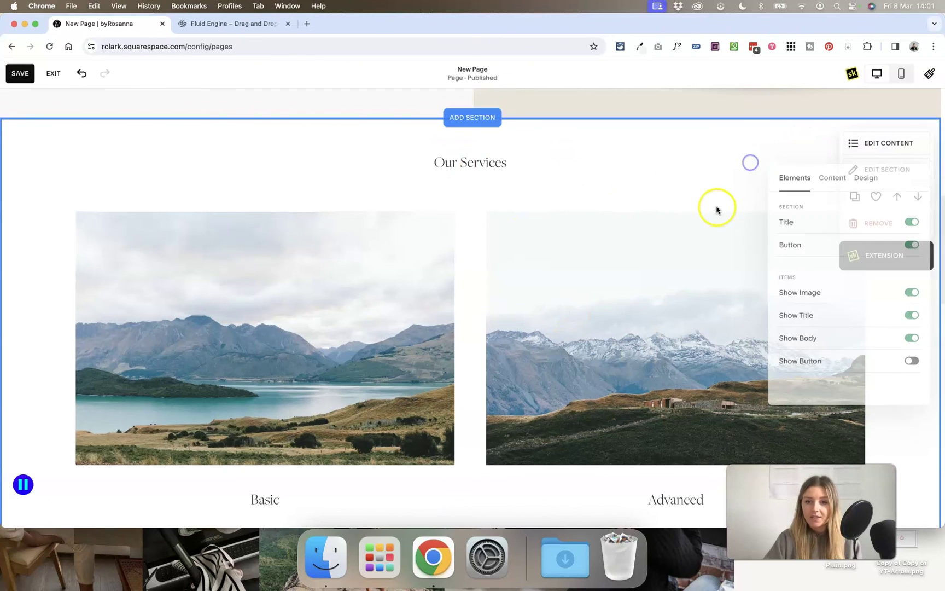
Step: Remove the Our Services section, confirming the deletion, so the store section leads into Make it
{"action": "scroll", "coordinate": [901, 289], "scroll_direction": "up", "scroll_amount": 1}
{"action": "left_click", "coordinate": [897, 270]}
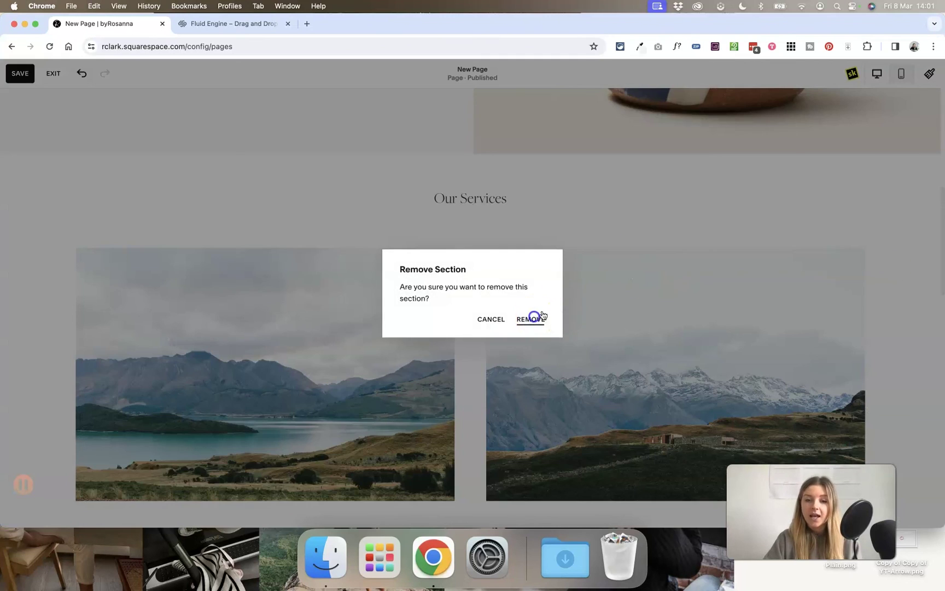
{"action": "left_click", "coordinate": [534, 318]}
{"action": "scroll", "coordinate": [610, 252], "scroll_direction": "up", "scroll_amount": 7}
{"action": "left_click", "coordinate": [462, 260]}
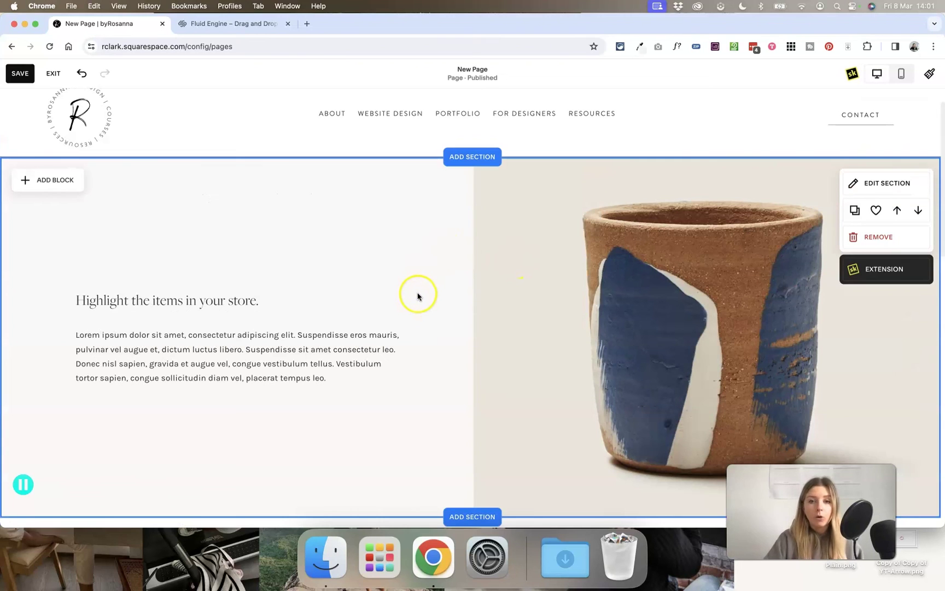
{"action": "scroll", "coordinate": [419, 296], "scroll_direction": "down", "scroll_amount": 10}
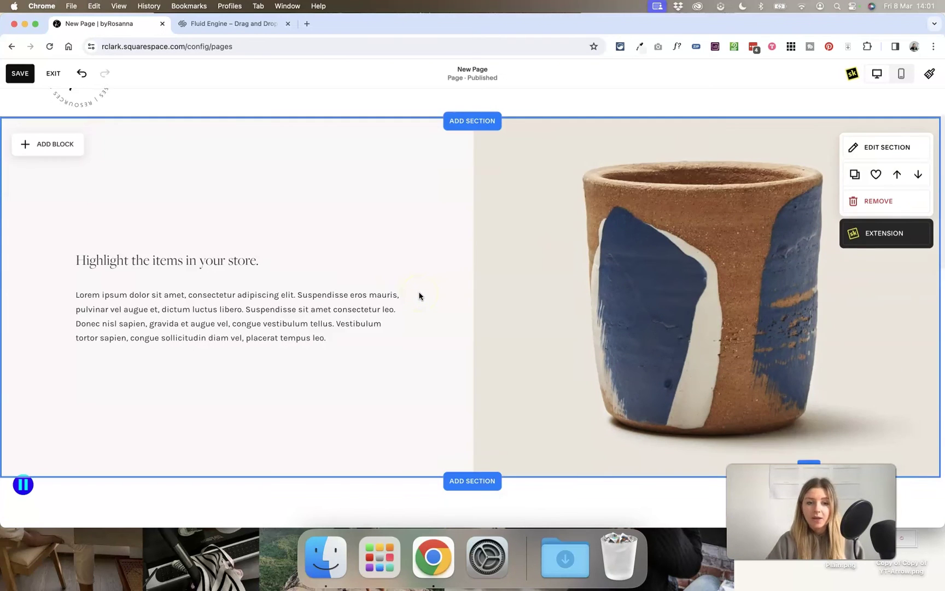
{"action": "scroll", "coordinate": [419, 295], "scroll_direction": "down", "scroll_amount": 2}
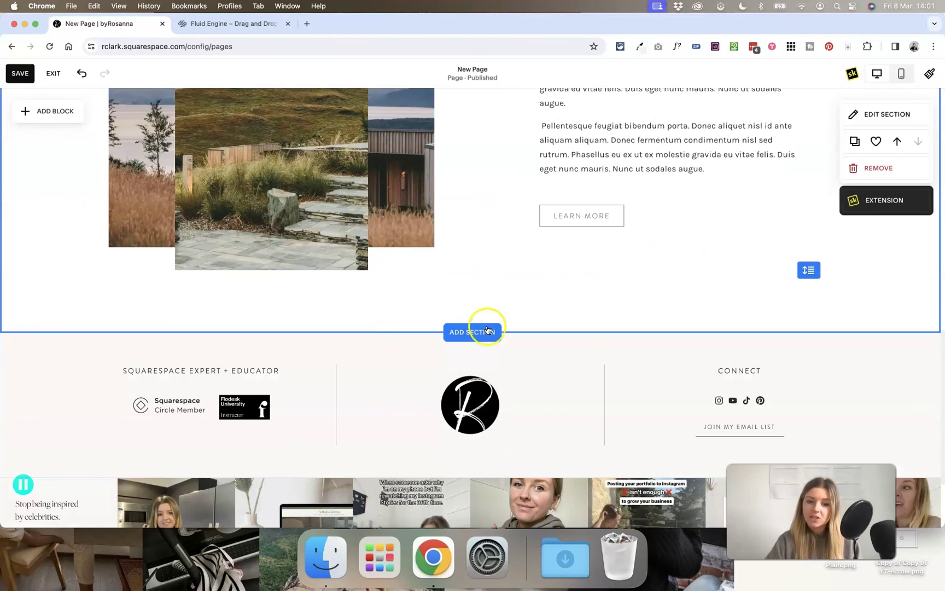
{"action": "scroll", "coordinate": [512, 229], "scroll_direction": "up", "scroll_amount": 7}
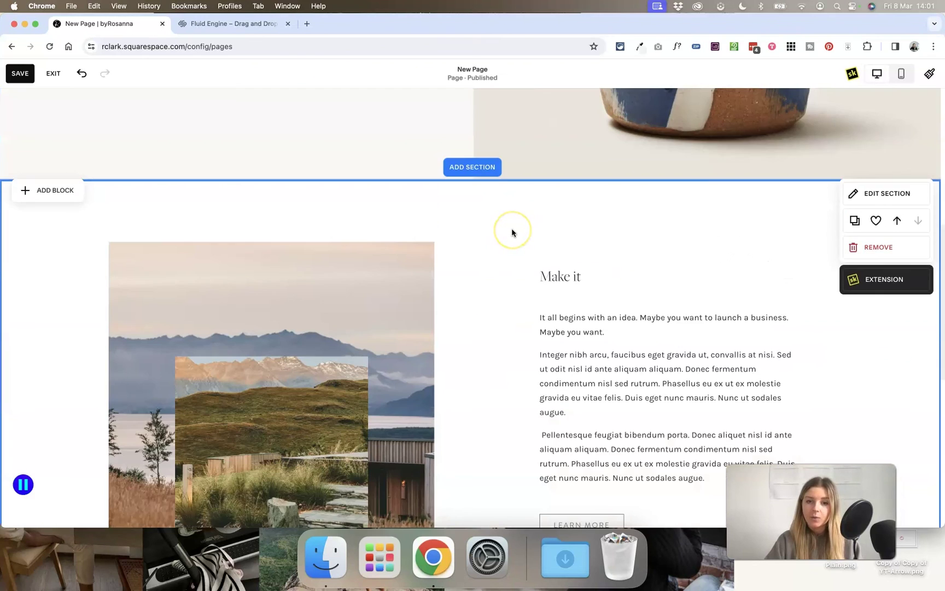